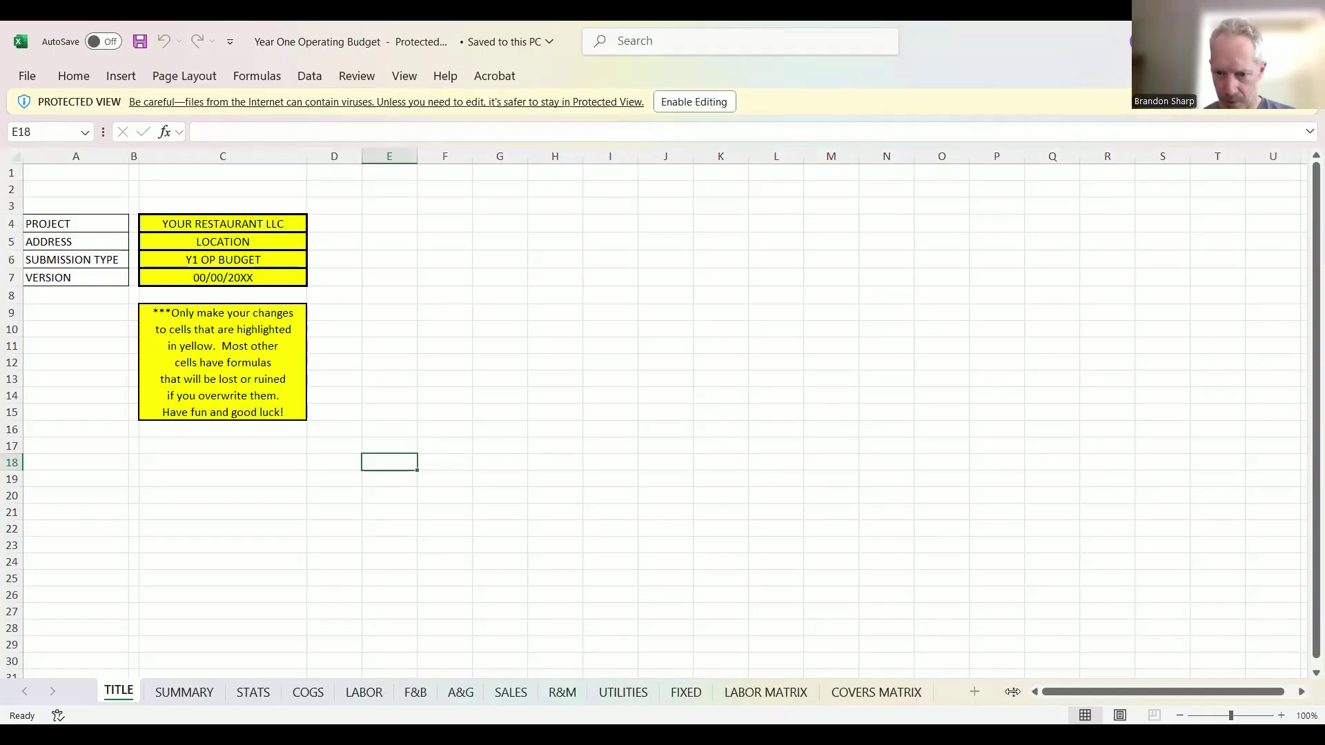
- Enable editing and save the workbook in the Downloads folder as "Copy of Year One Operating Budget Burger Hero"
drag(1012, 692, 1142, 693)
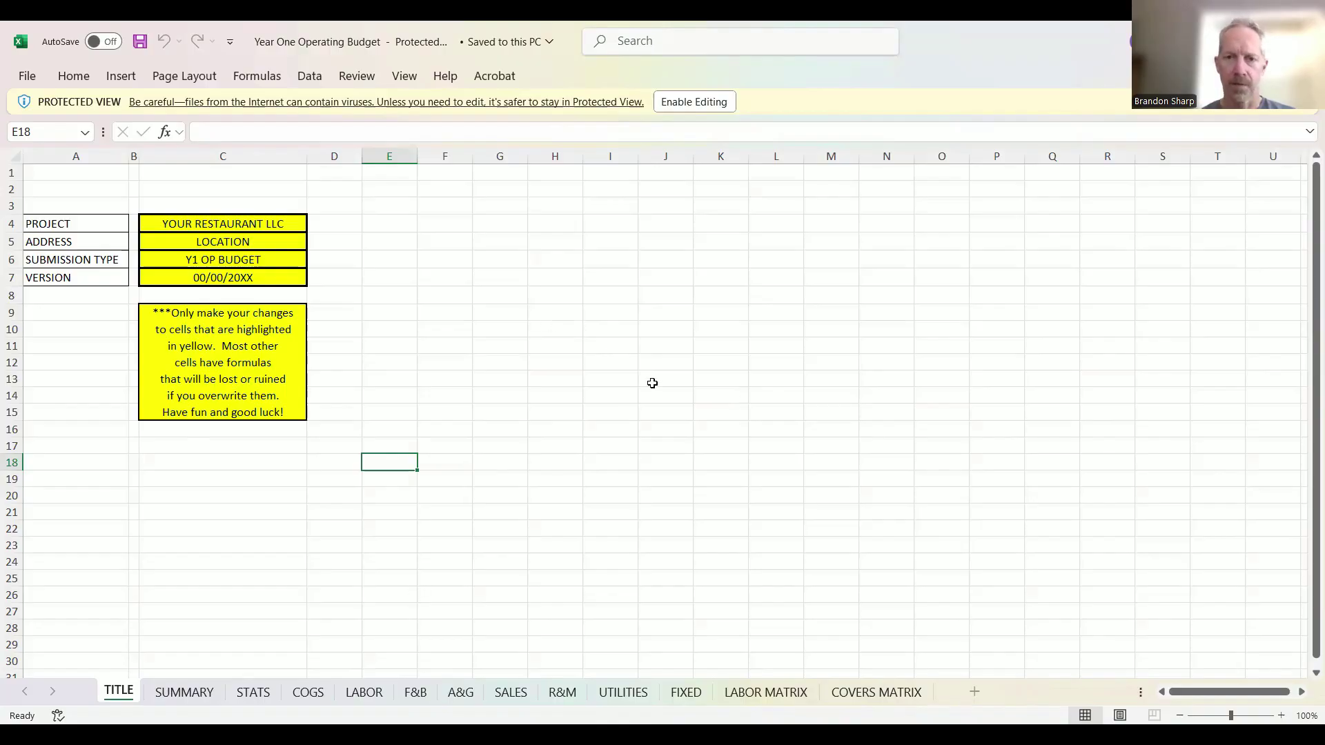
click(692, 109)
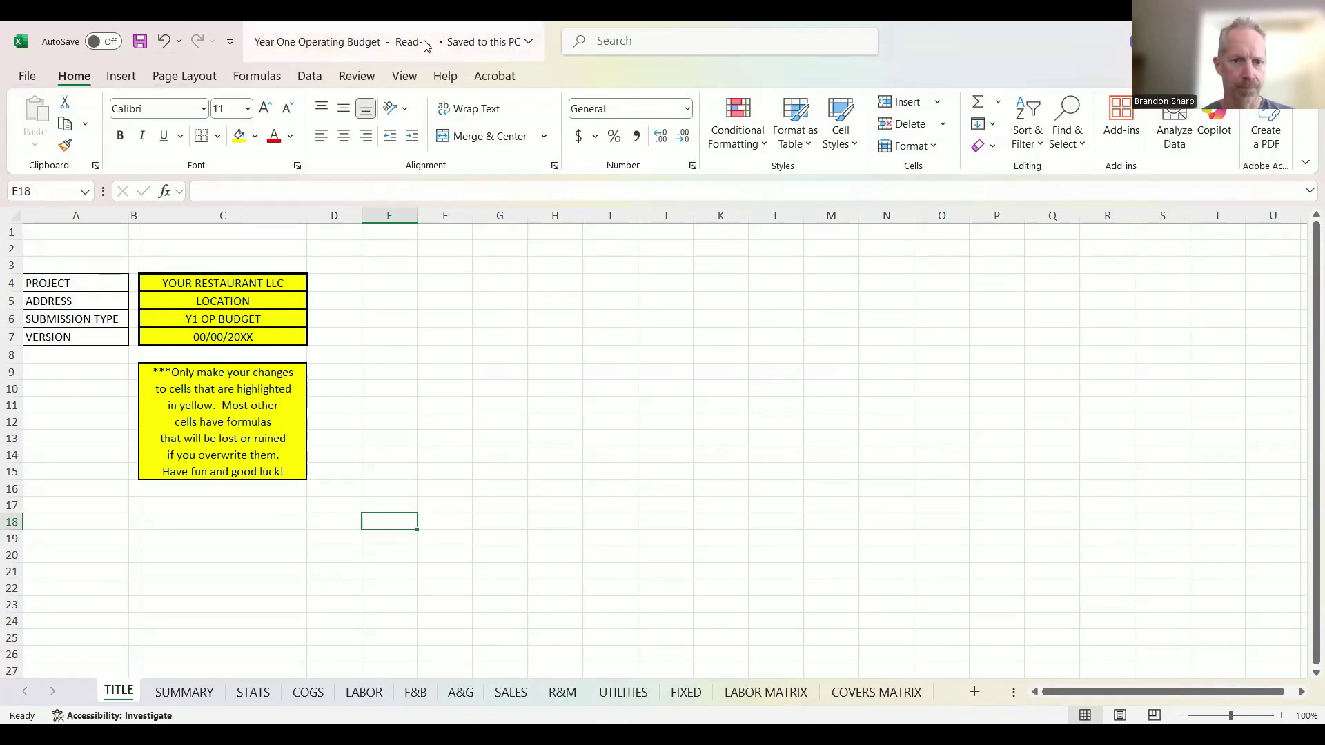
click(31, 78)
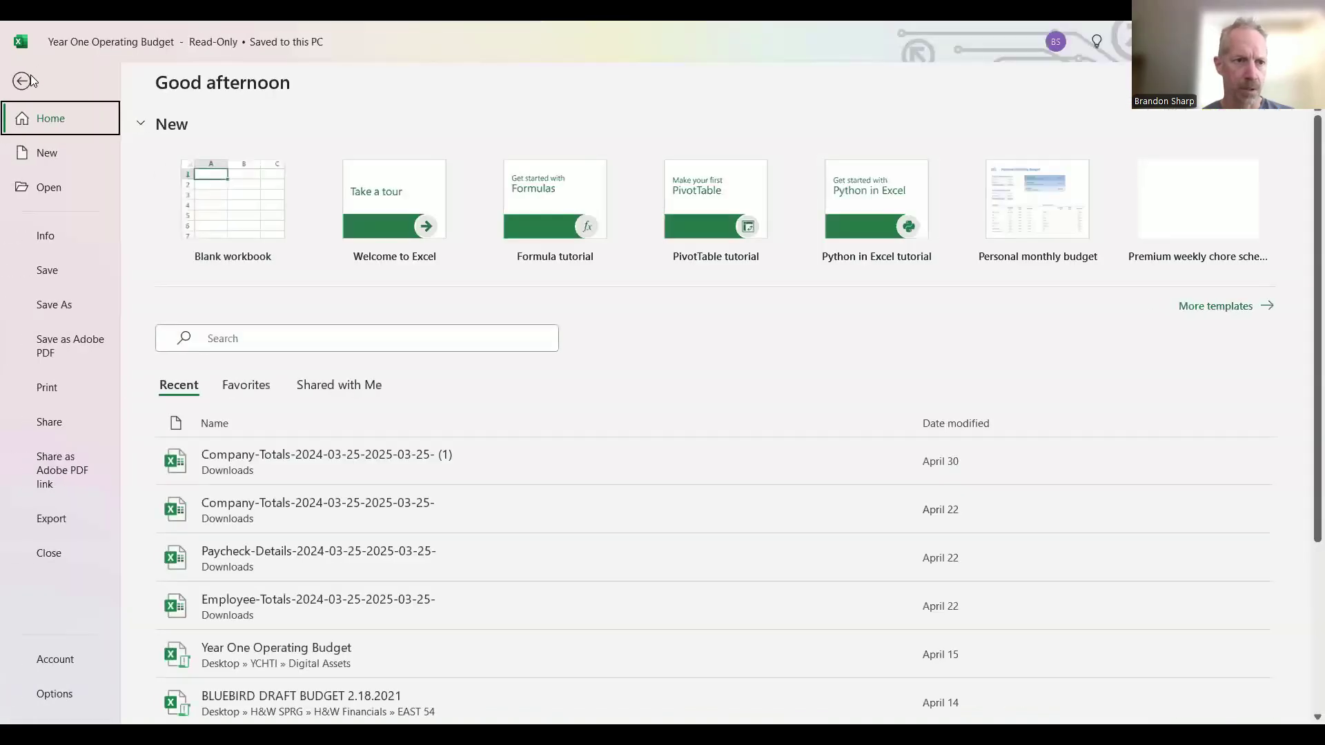
click(61, 306)
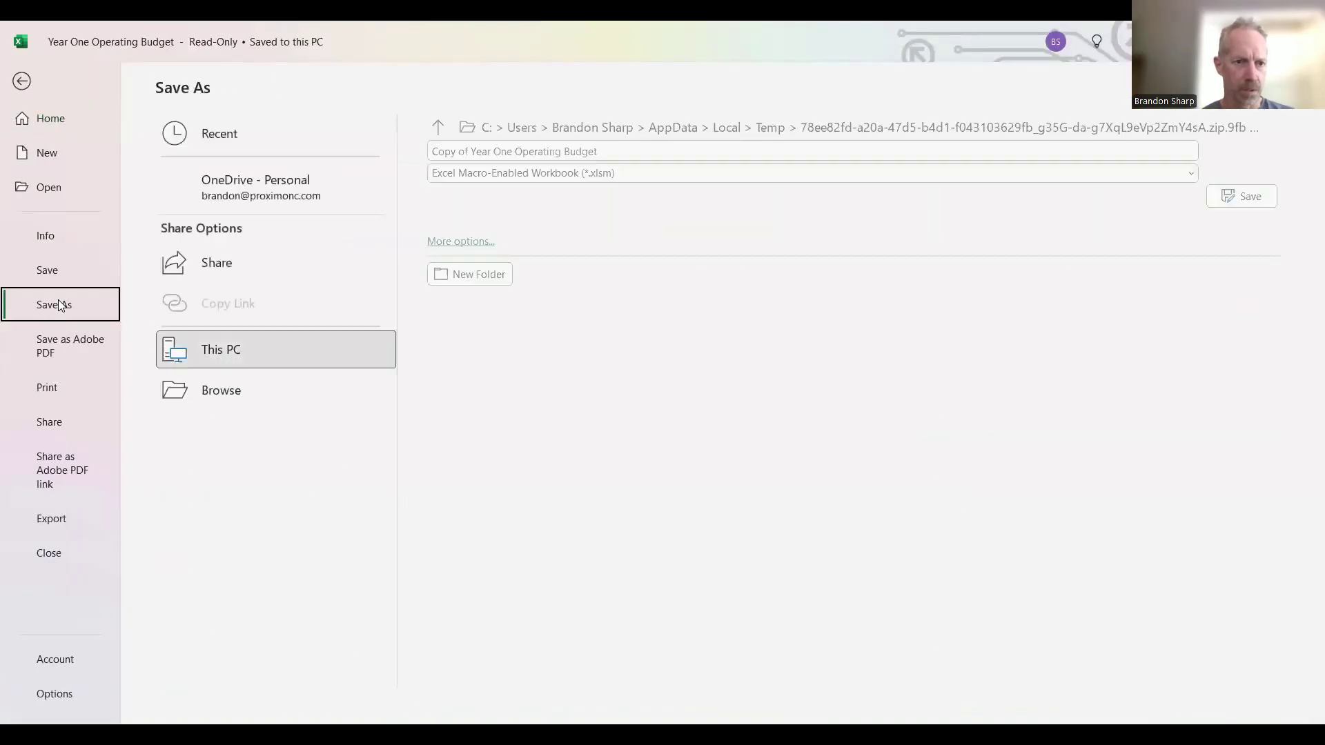
click(643, 152)
click(638, 151)
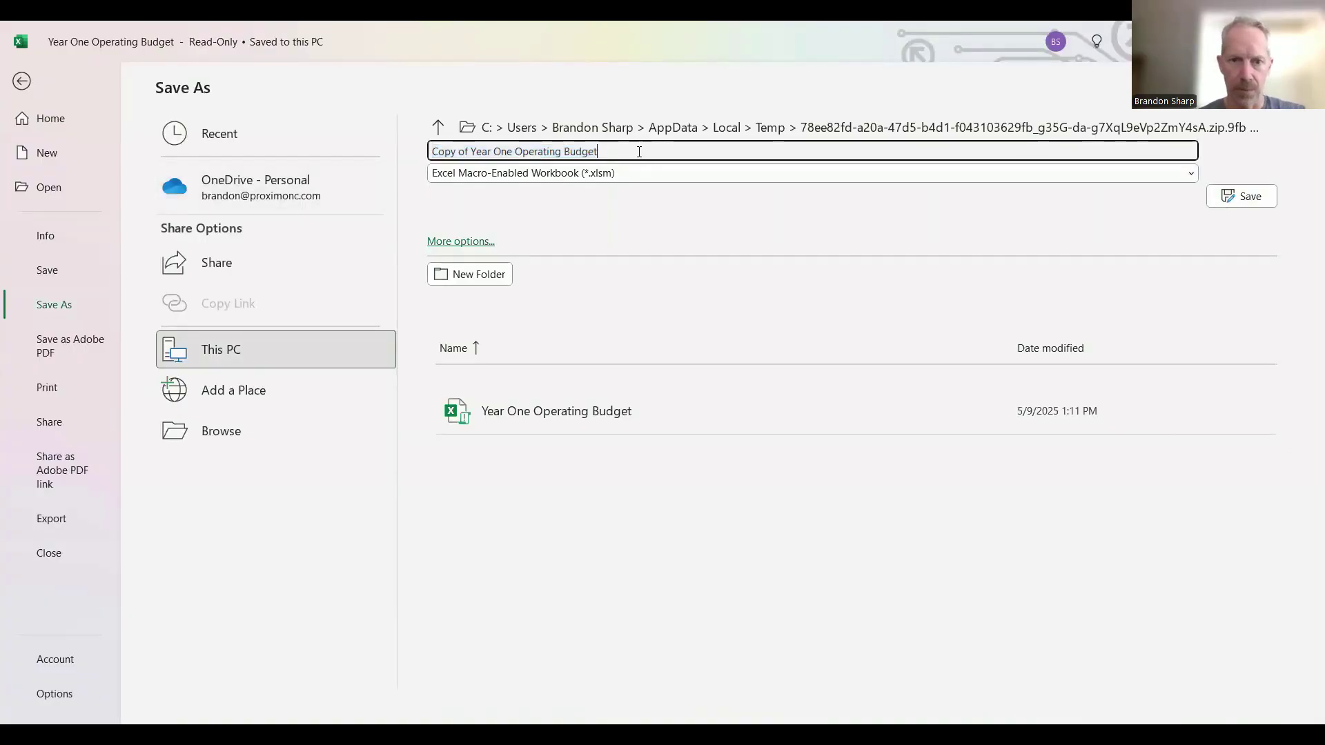
text(Burger)
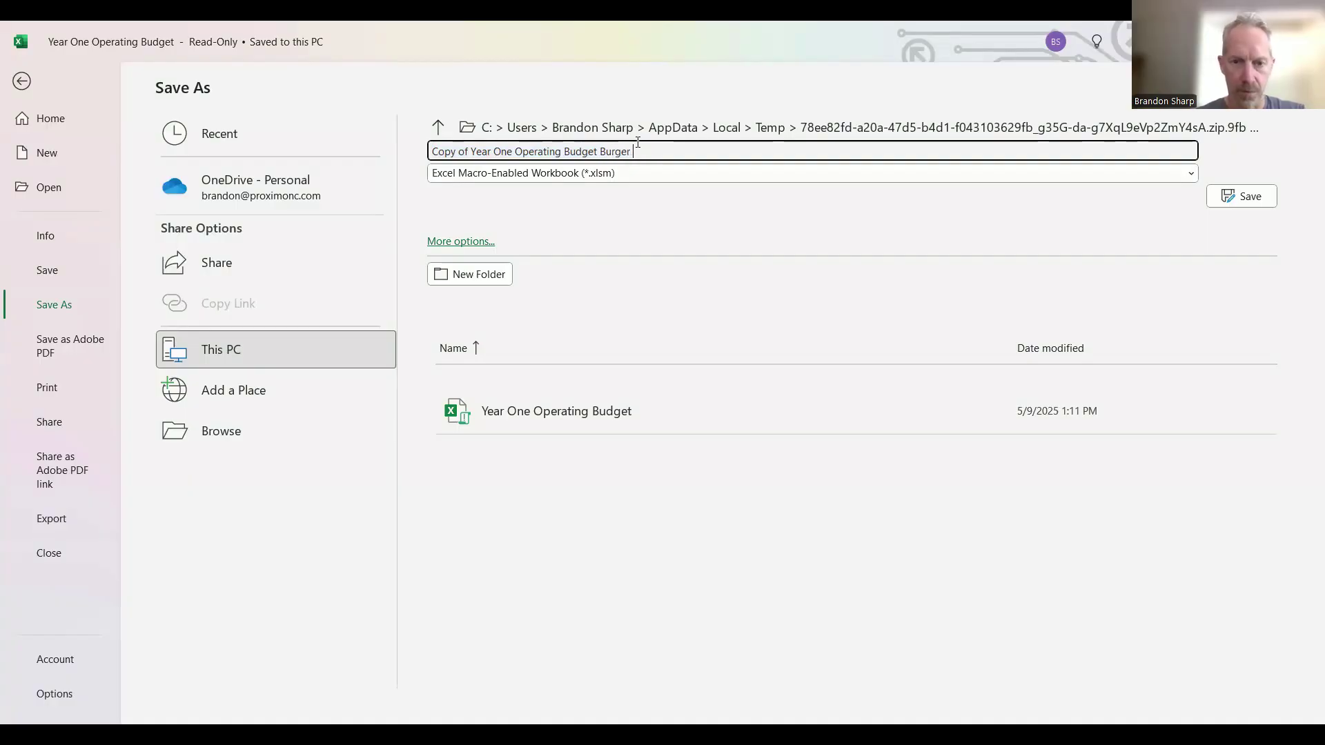
text( Hero)
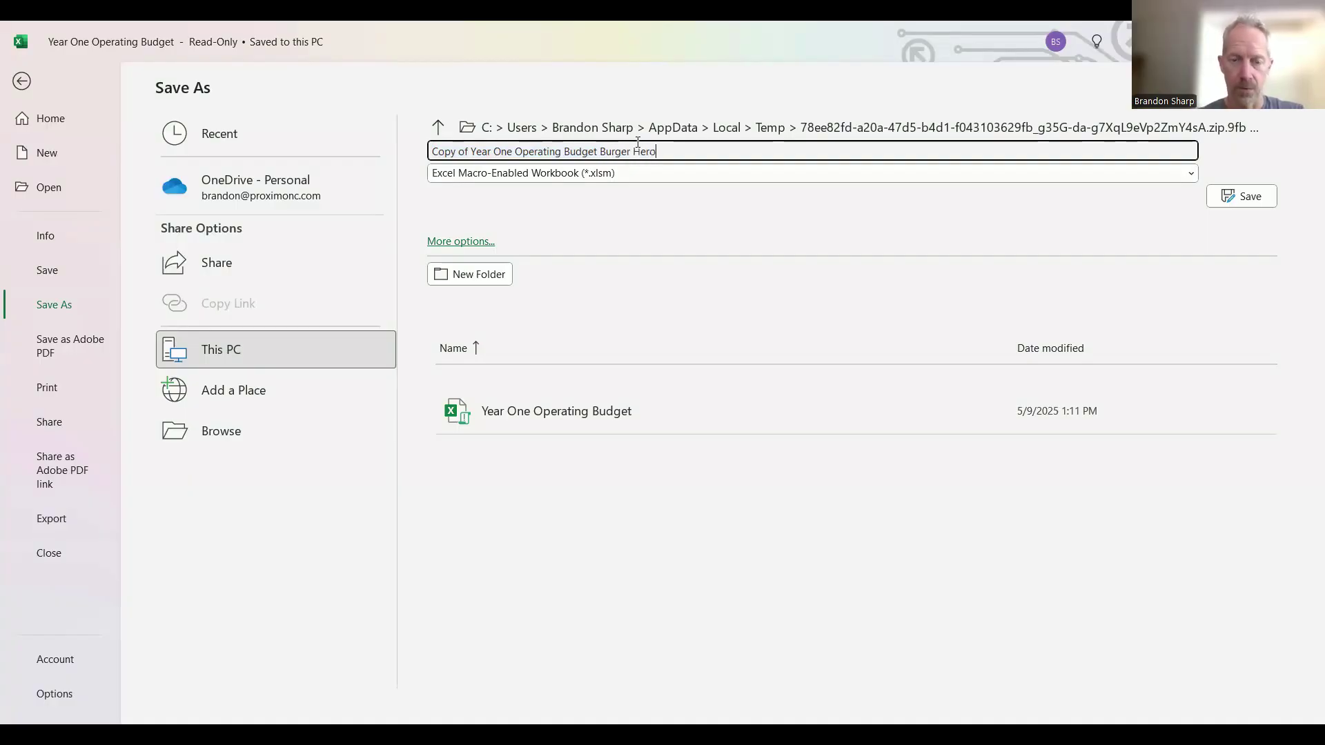
click(594, 220)
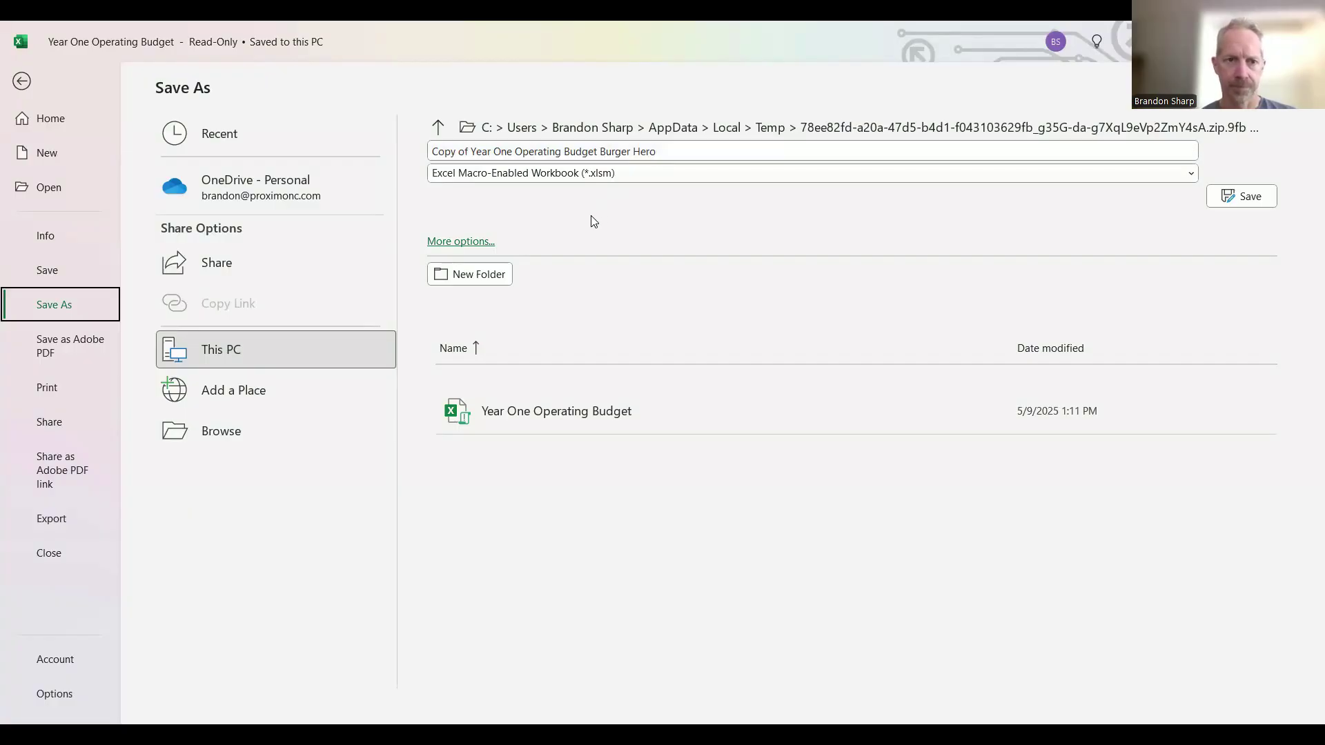
click(229, 431)
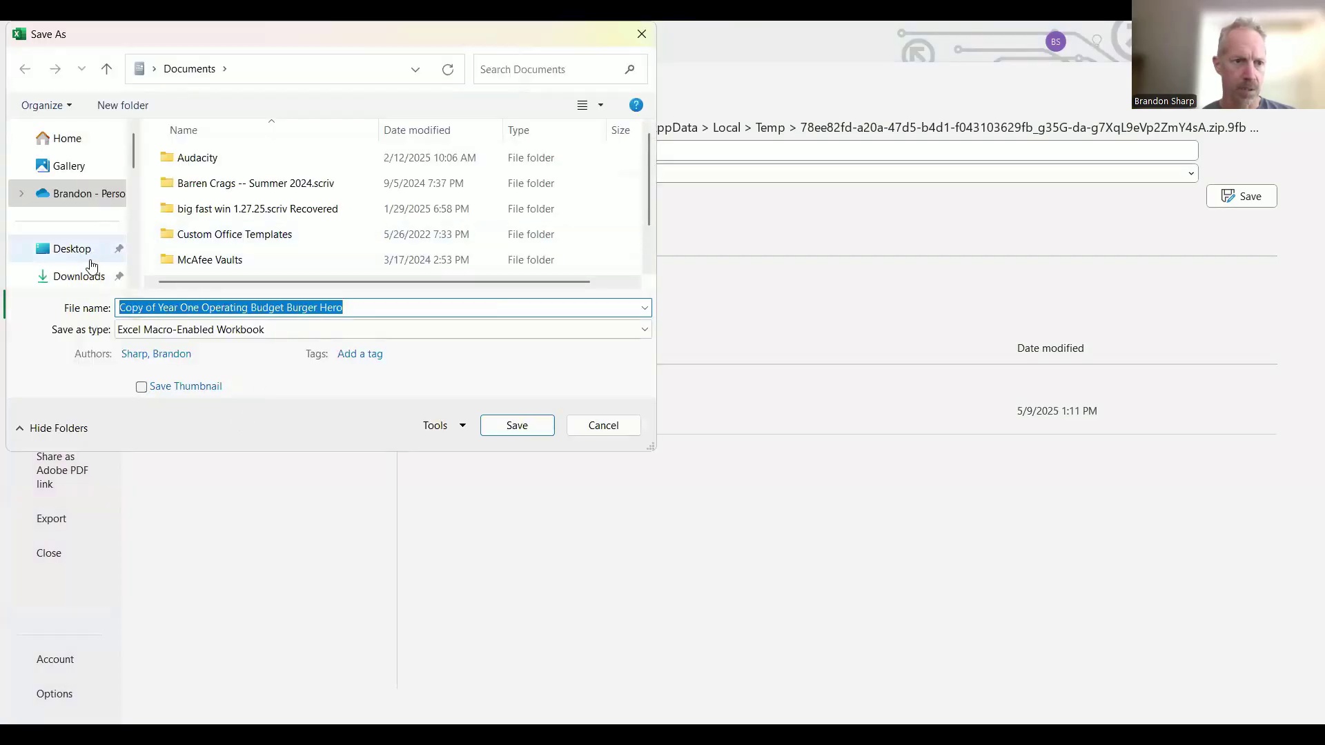
click(87, 276)
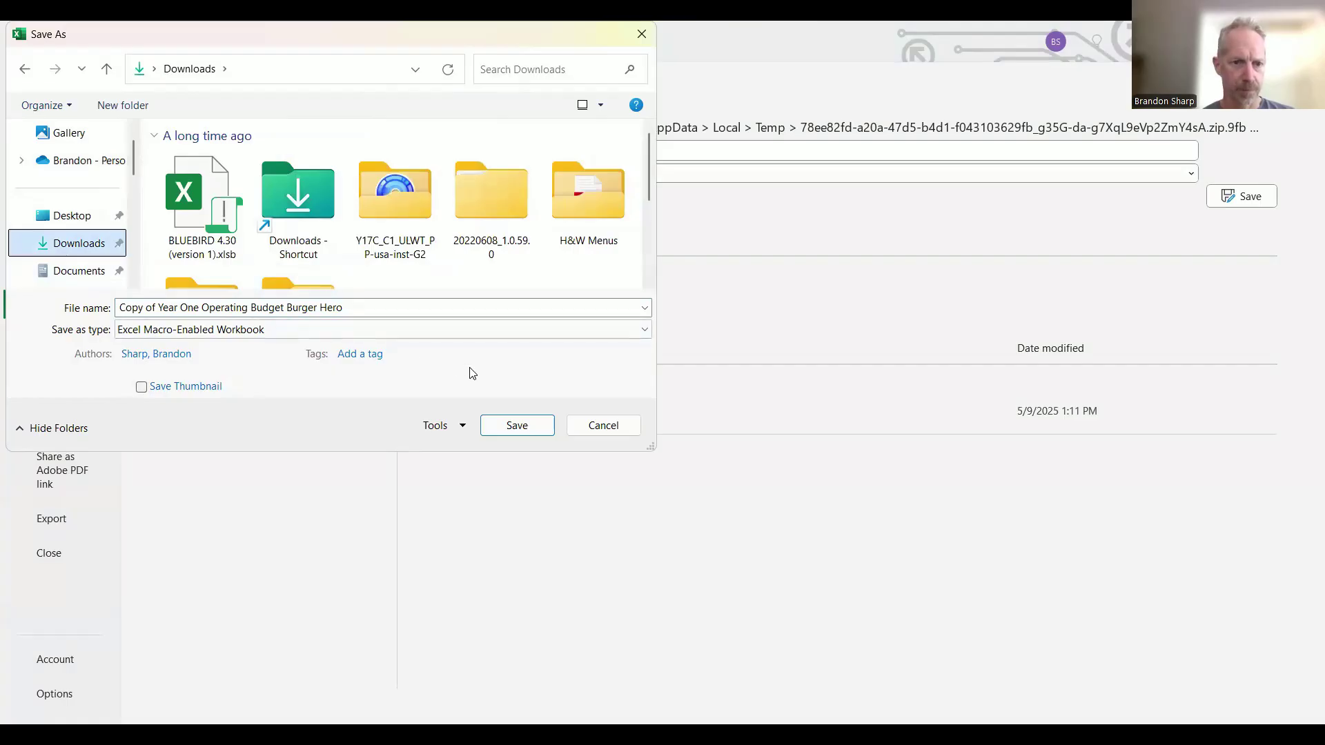
click(502, 427)
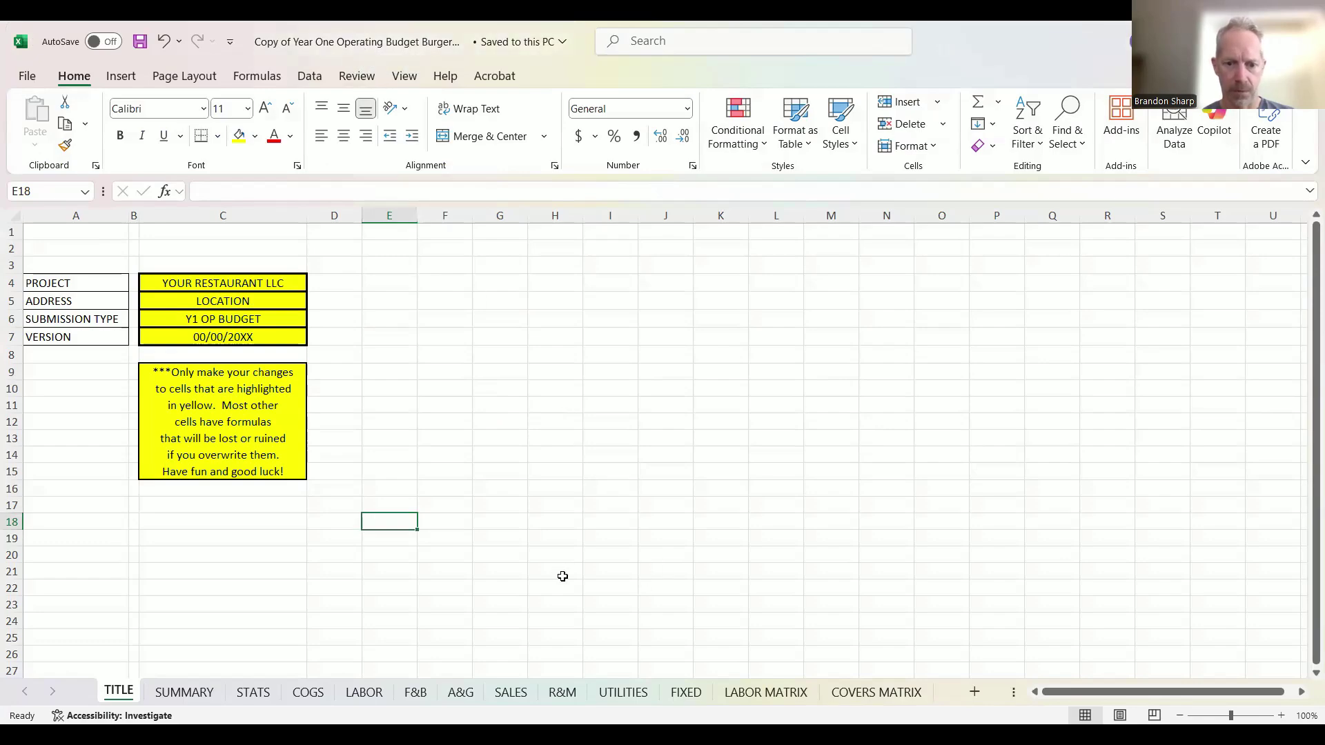
- Undo the last change on the TITLE sheet
key(ctrl+z)
click(164, 41)
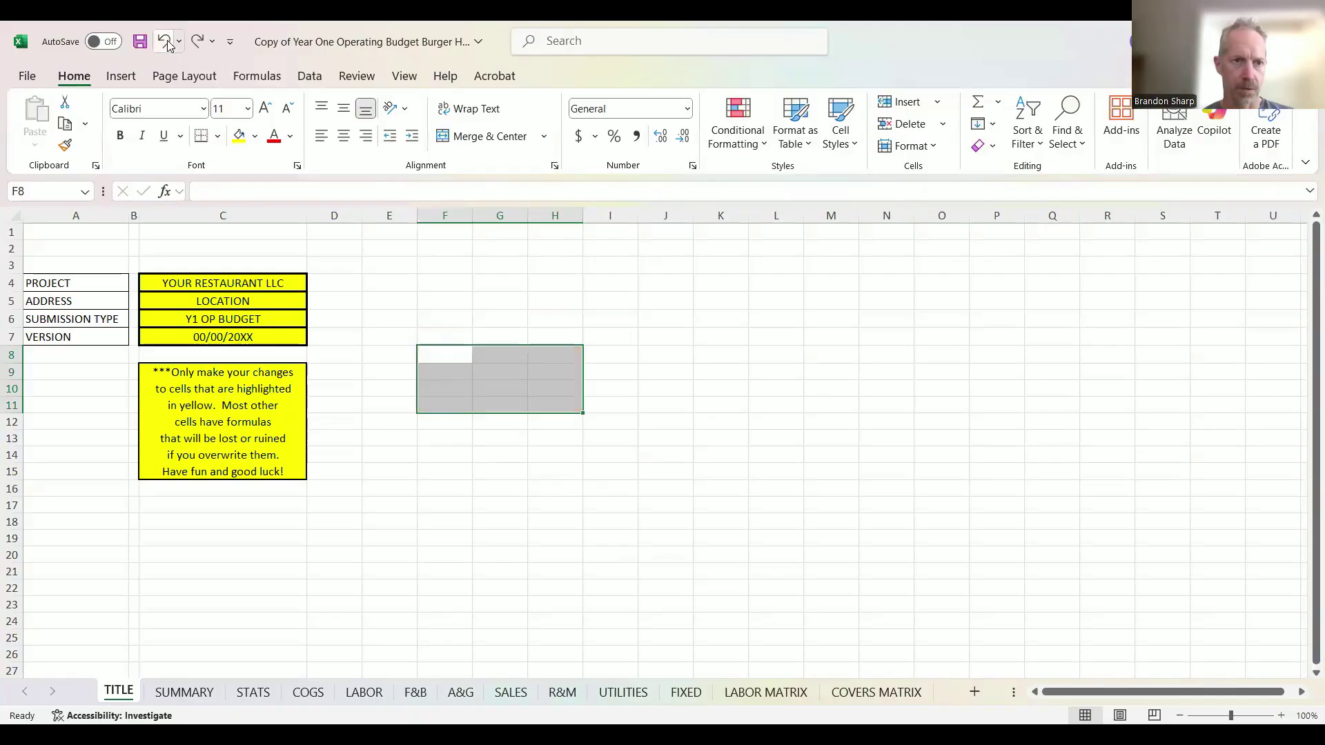
- Enter "Your Company LLC, dba Burger Hero" as the project in C4 and widen column C to fit it
click(266, 283)
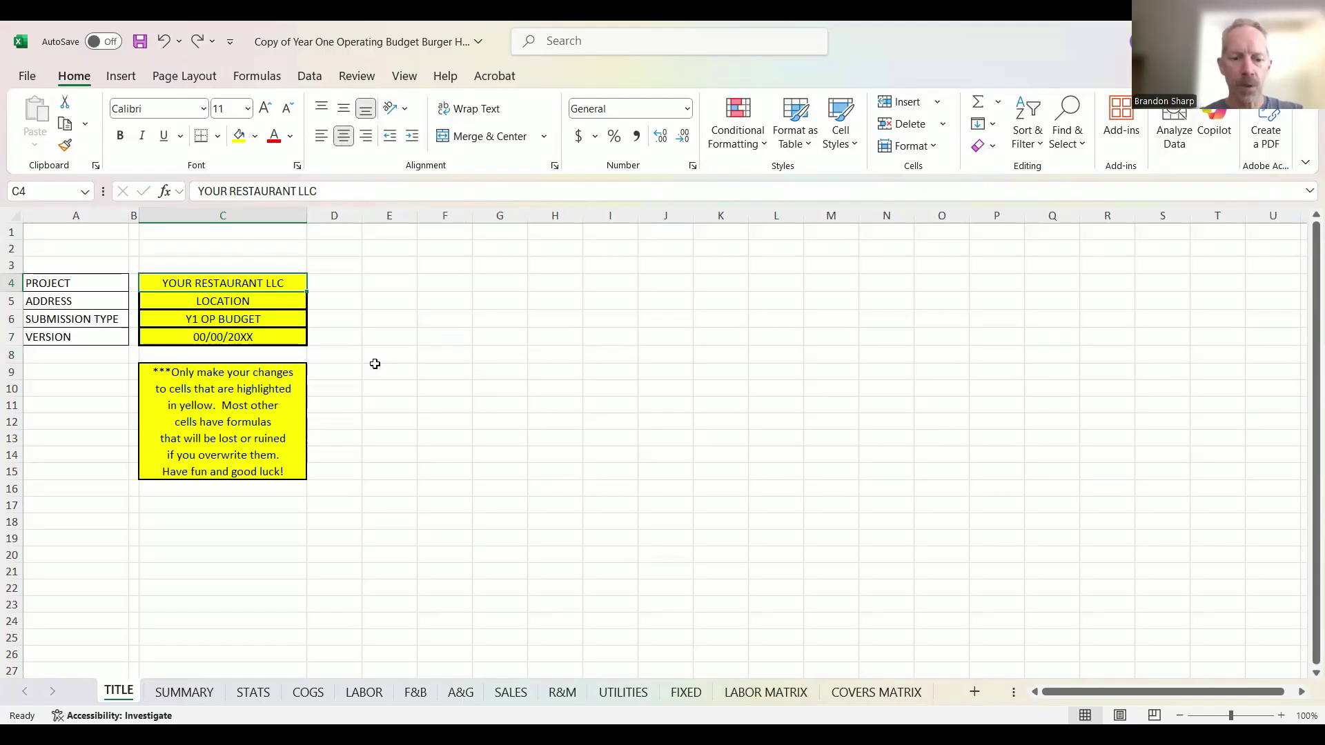
text(Your Com)
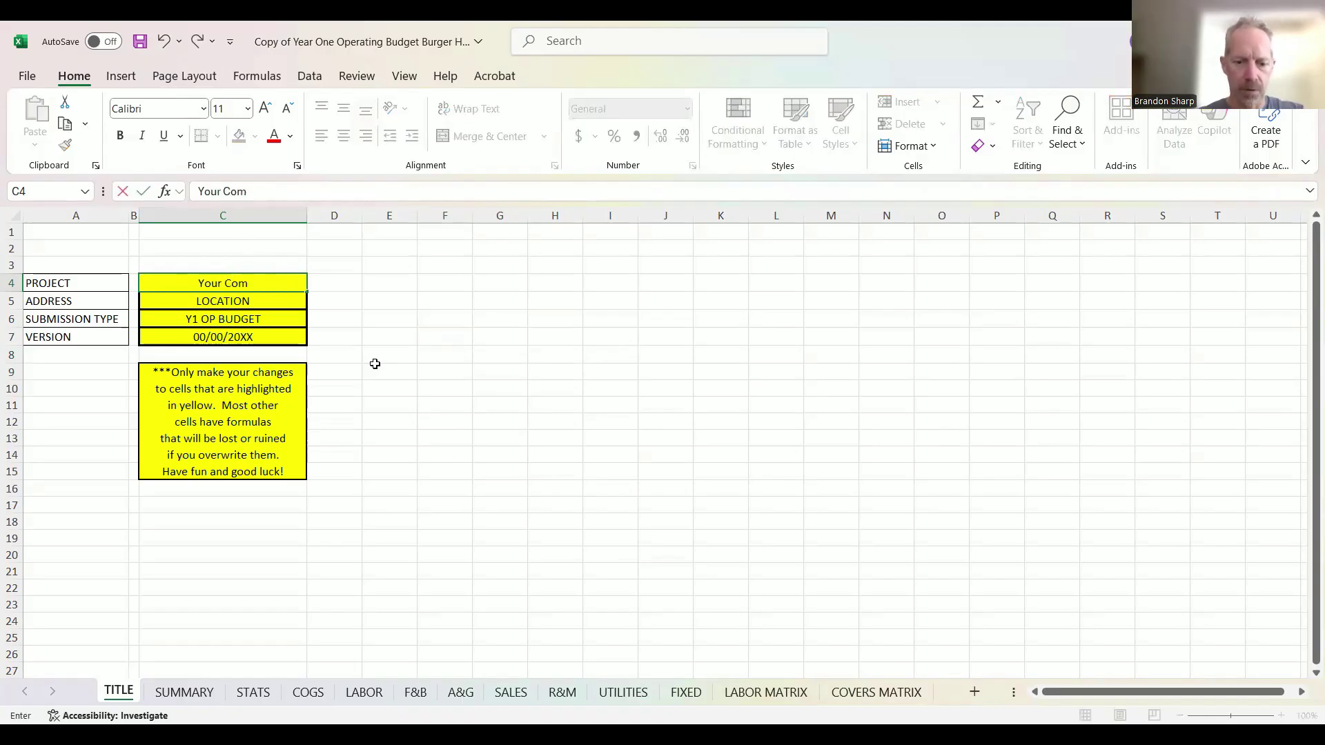
text(pany LLC, dba)
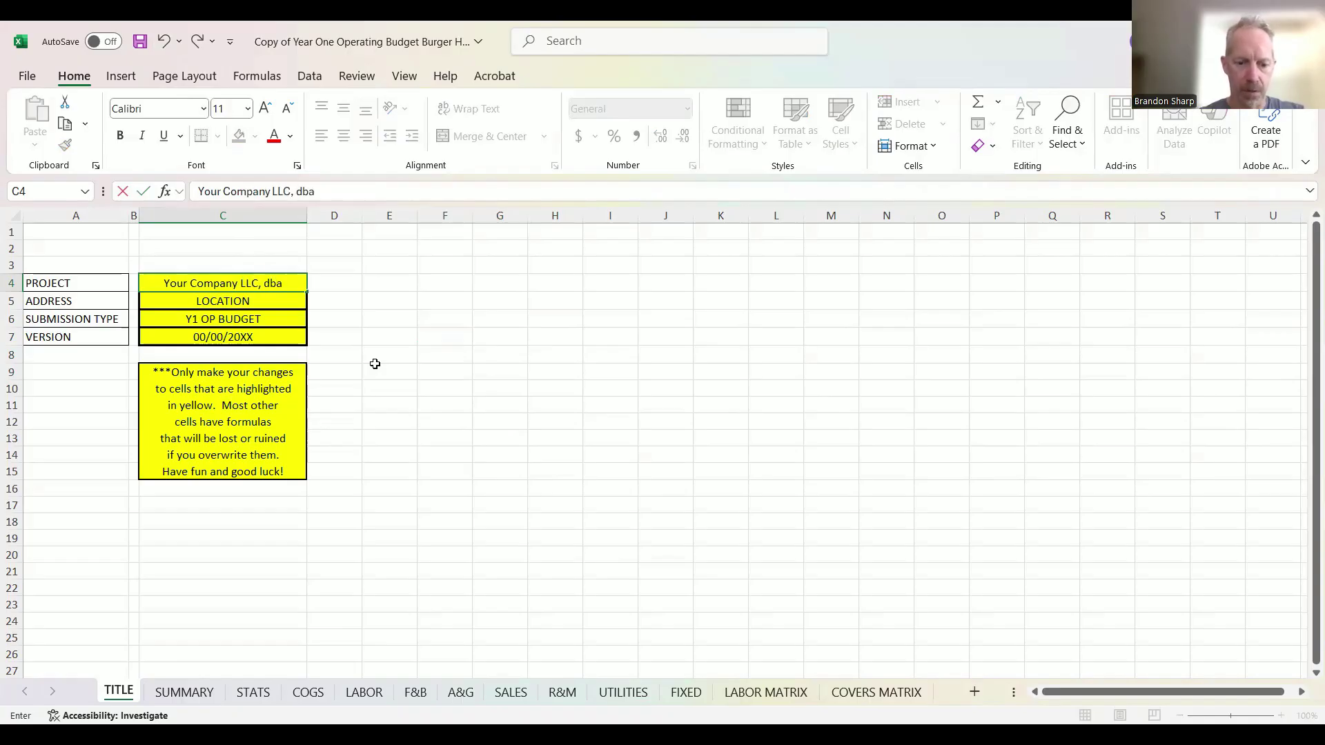
text( Bur)
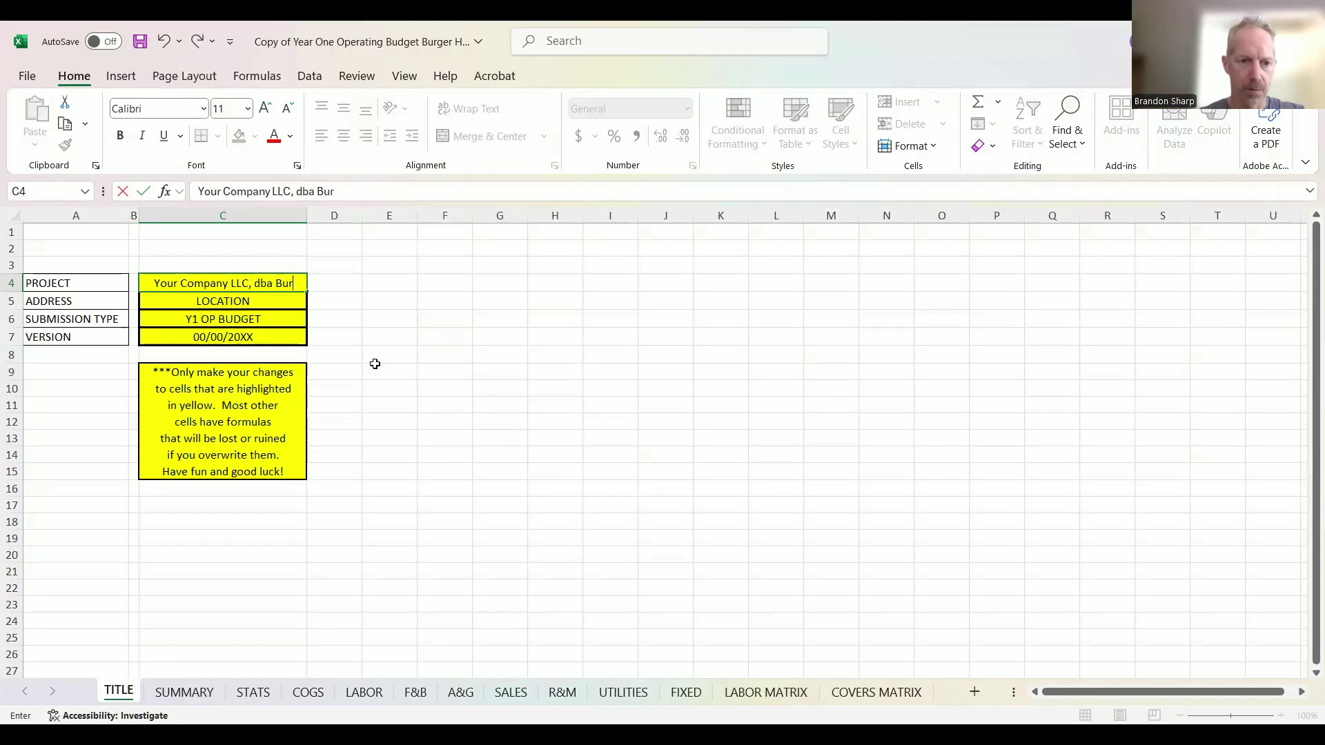
text(ger Hero)
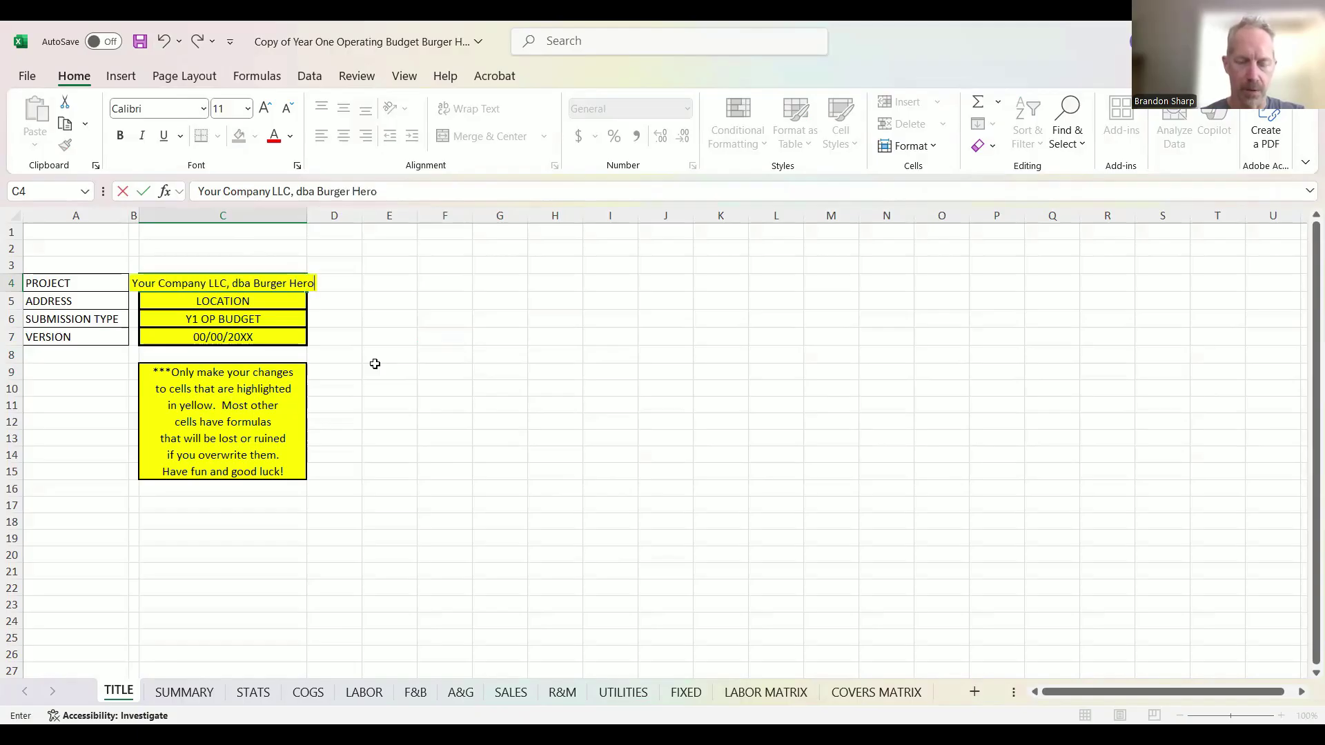
key(Return)
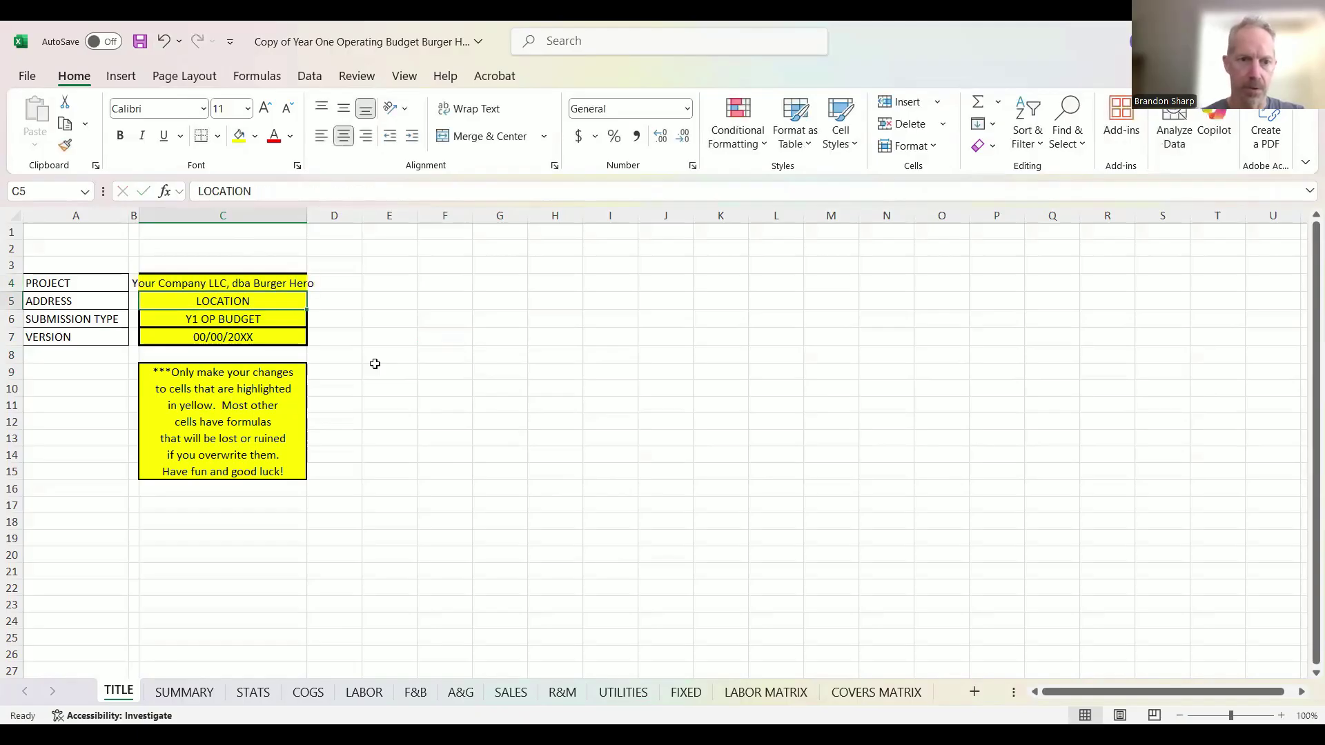
click(268, 214)
drag(305, 217, 343, 219)
- Set the version date in C7 of the TITLE sheet to 05/09/2025
click(293, 301)
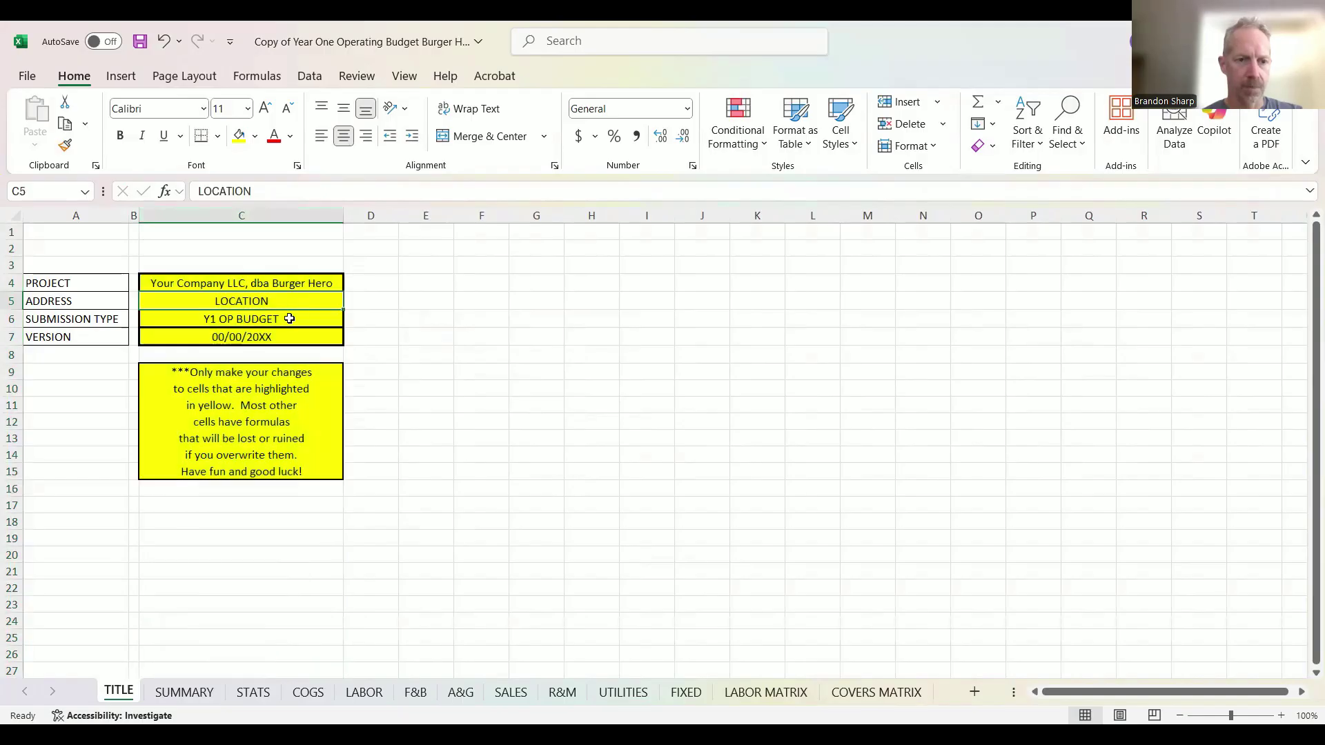
click(289, 318)
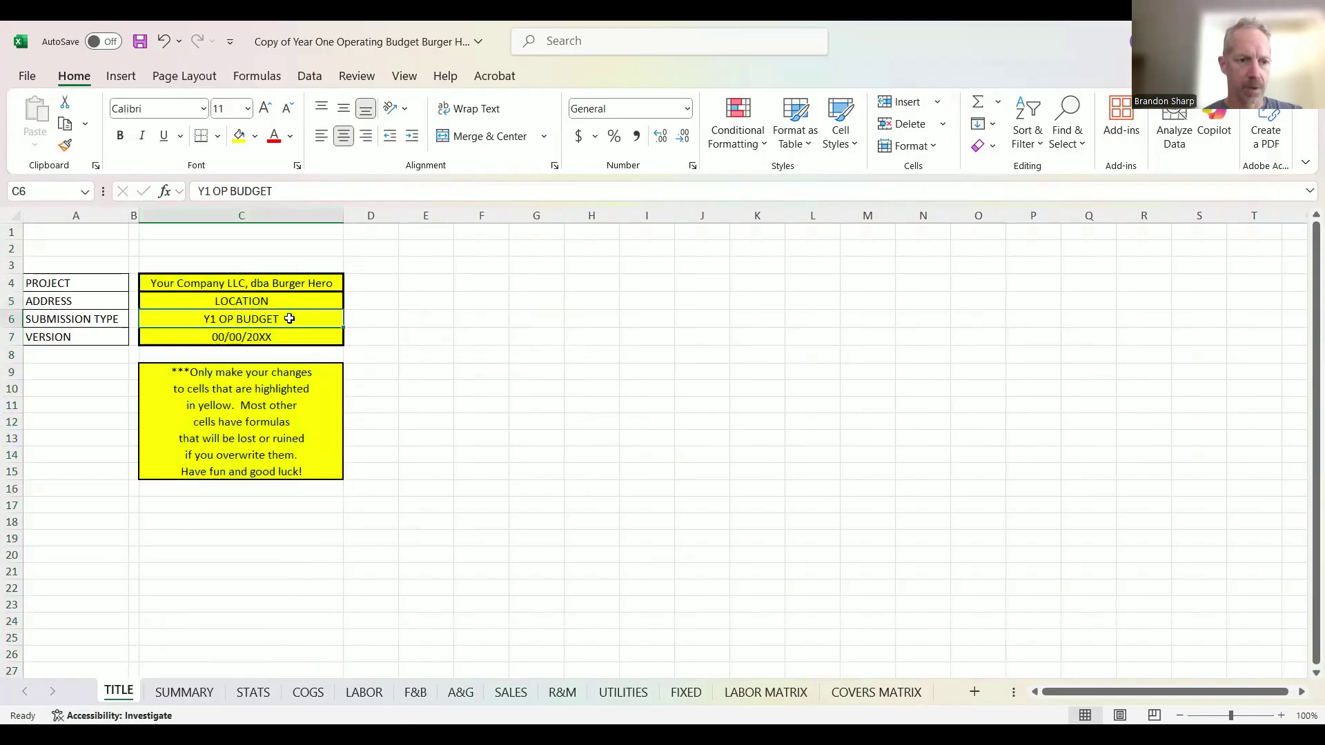
click(244, 339)
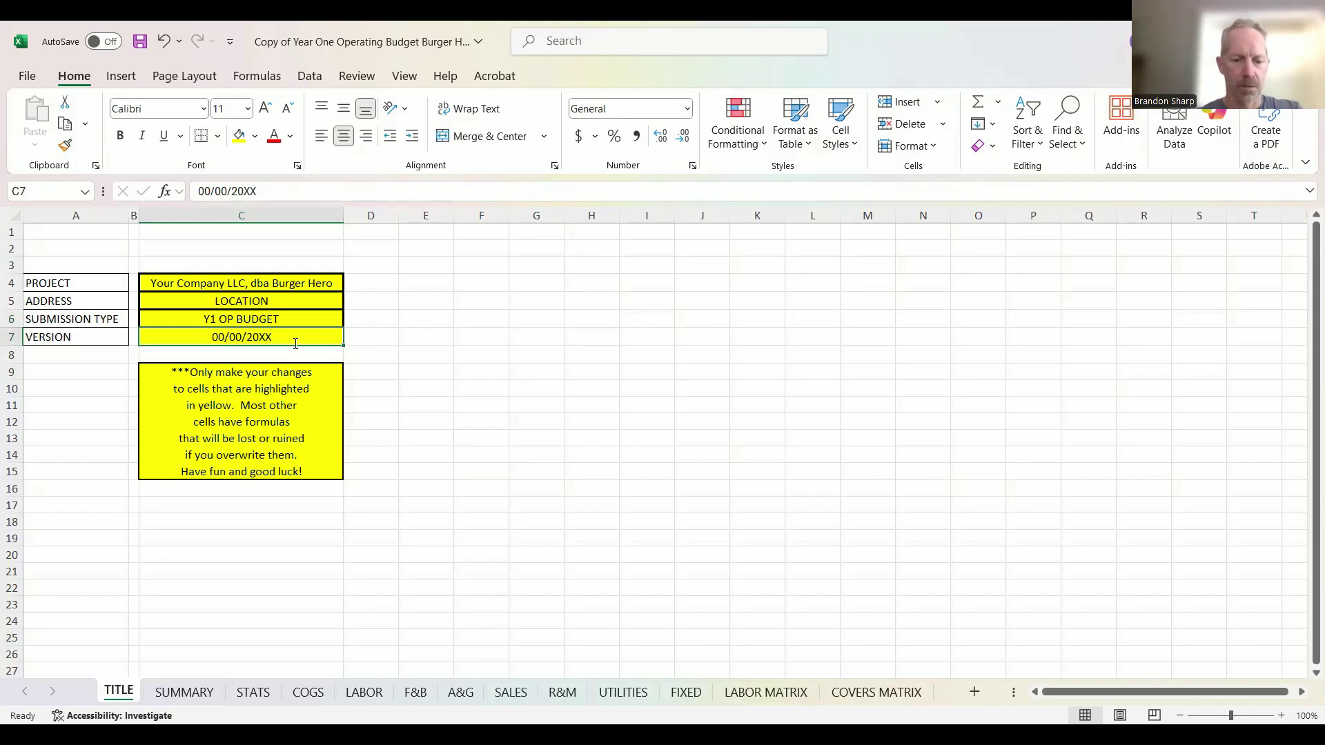
text(05/09)
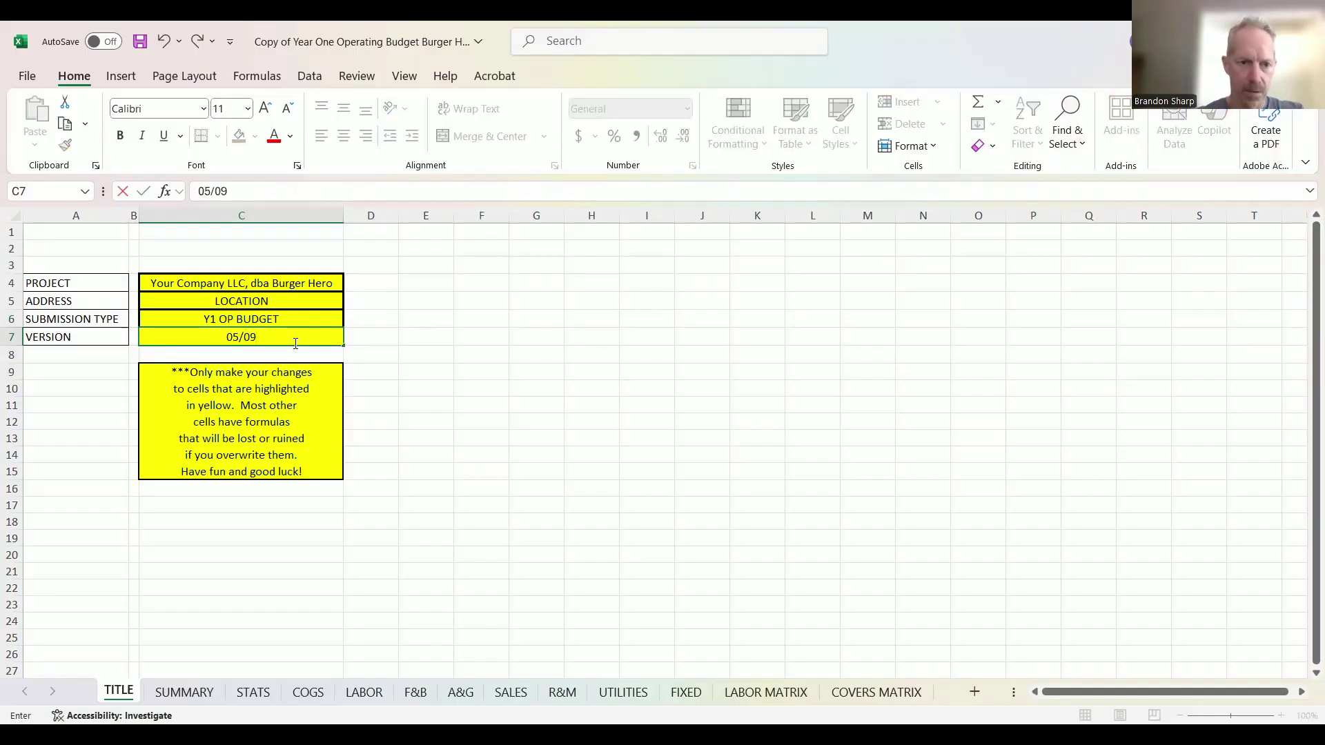
text(/2025)
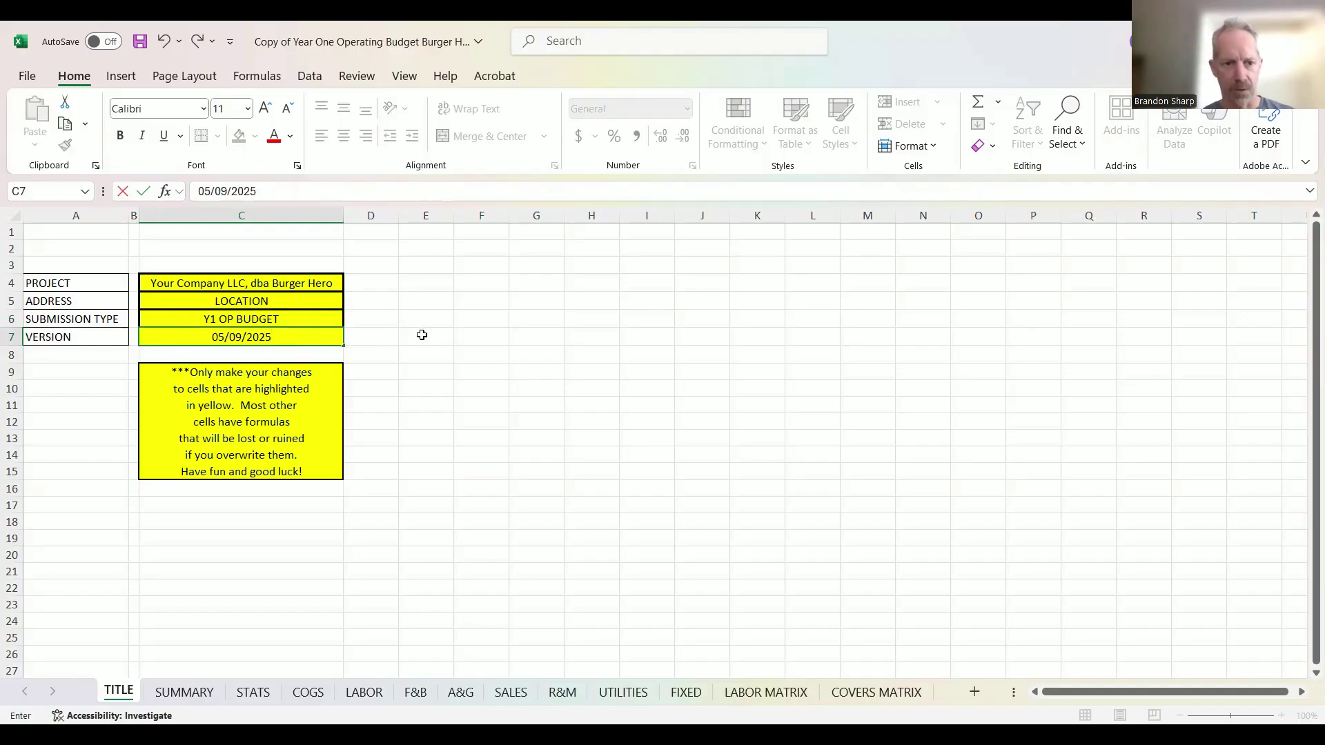
click(422, 335)
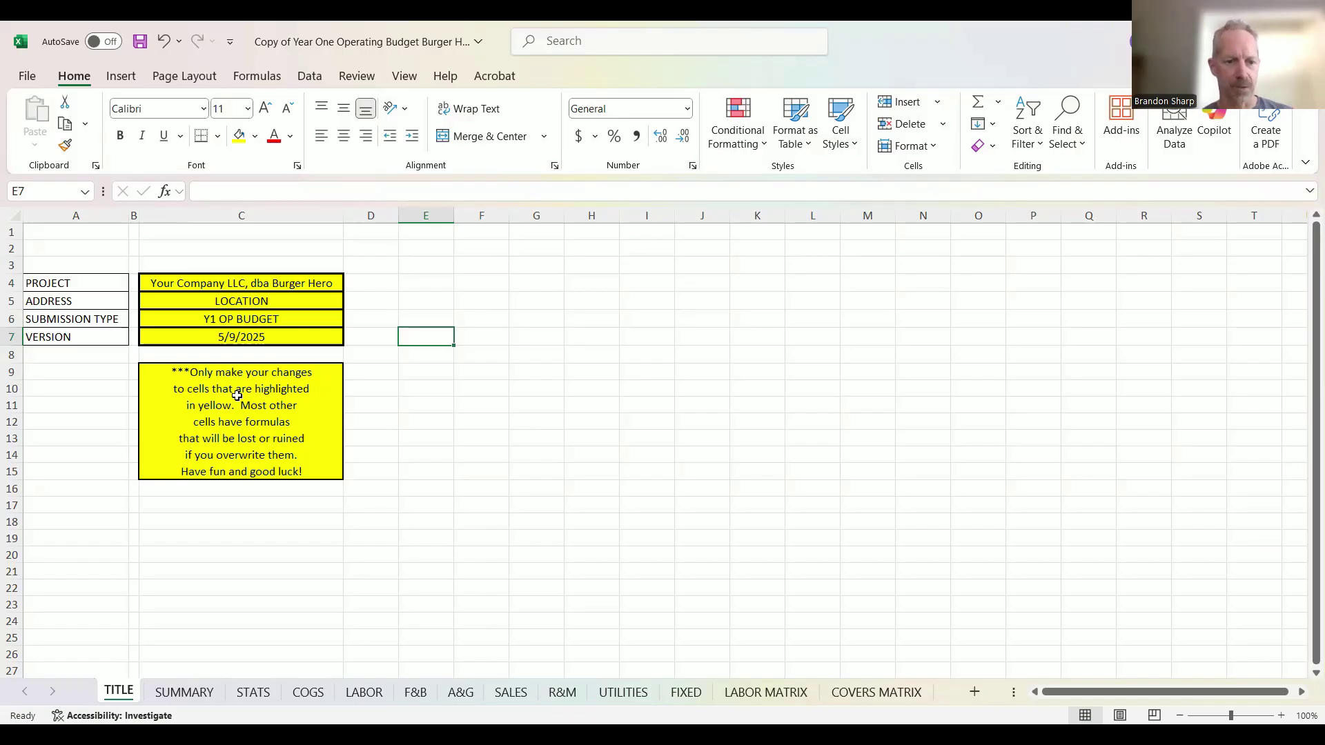
- Examine the SUMMARY sheet's revenue, cost of sales and expense formulas, and see which sheets they draw from, including STATS
click(177, 693)
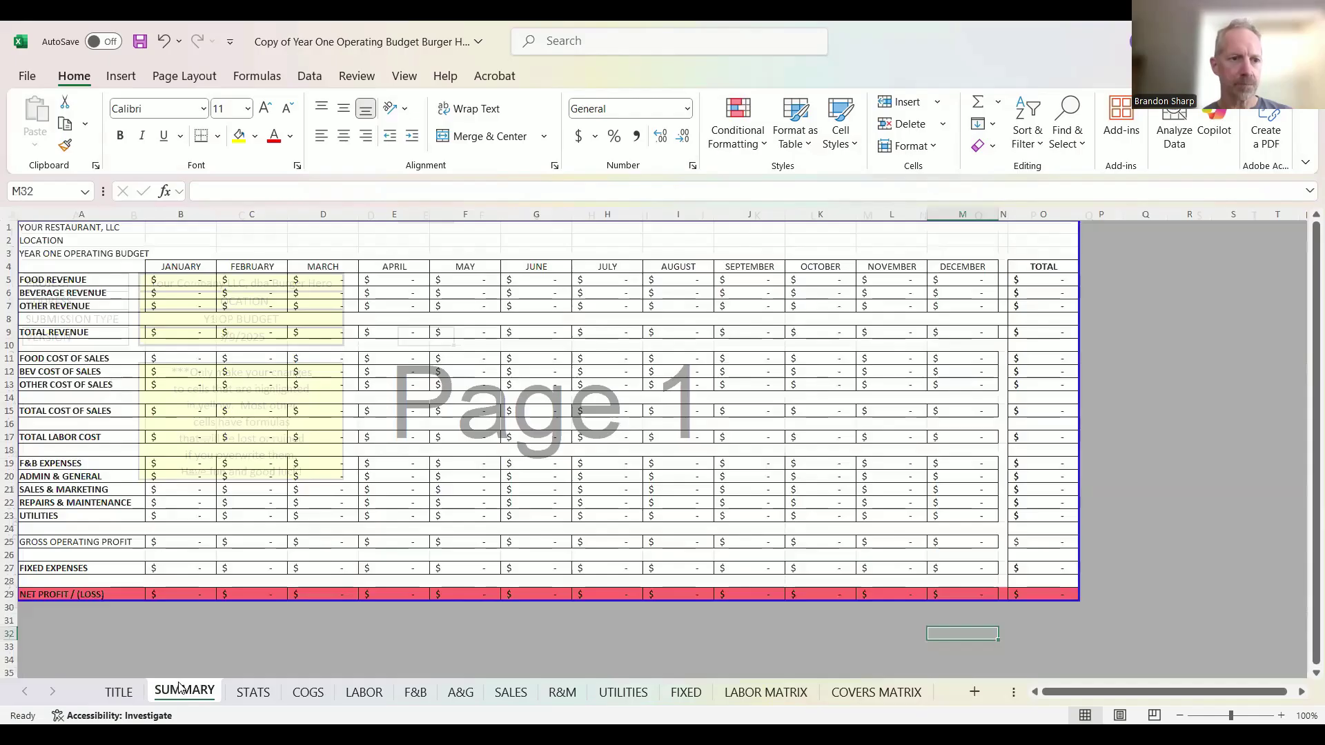
click(253, 692)
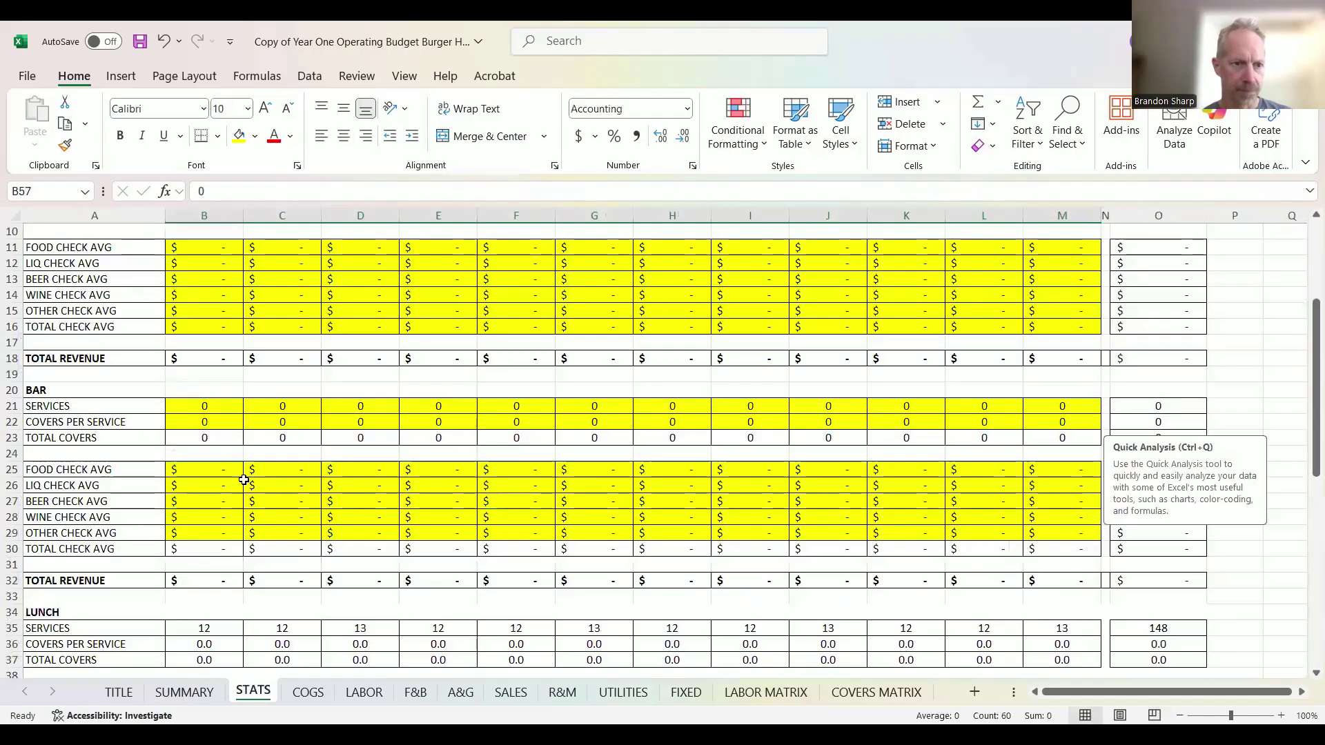
scroll(243, 481, up, 3)
click(184, 693)
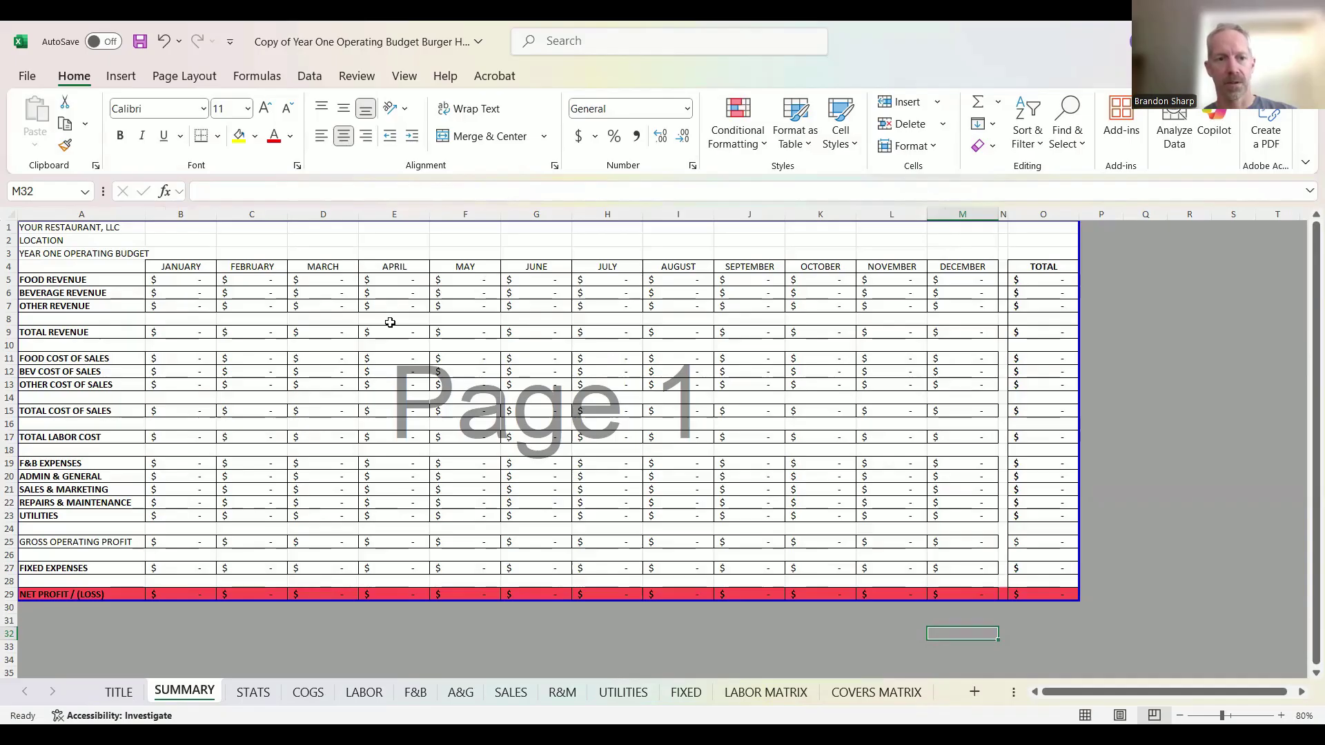
click(343, 290)
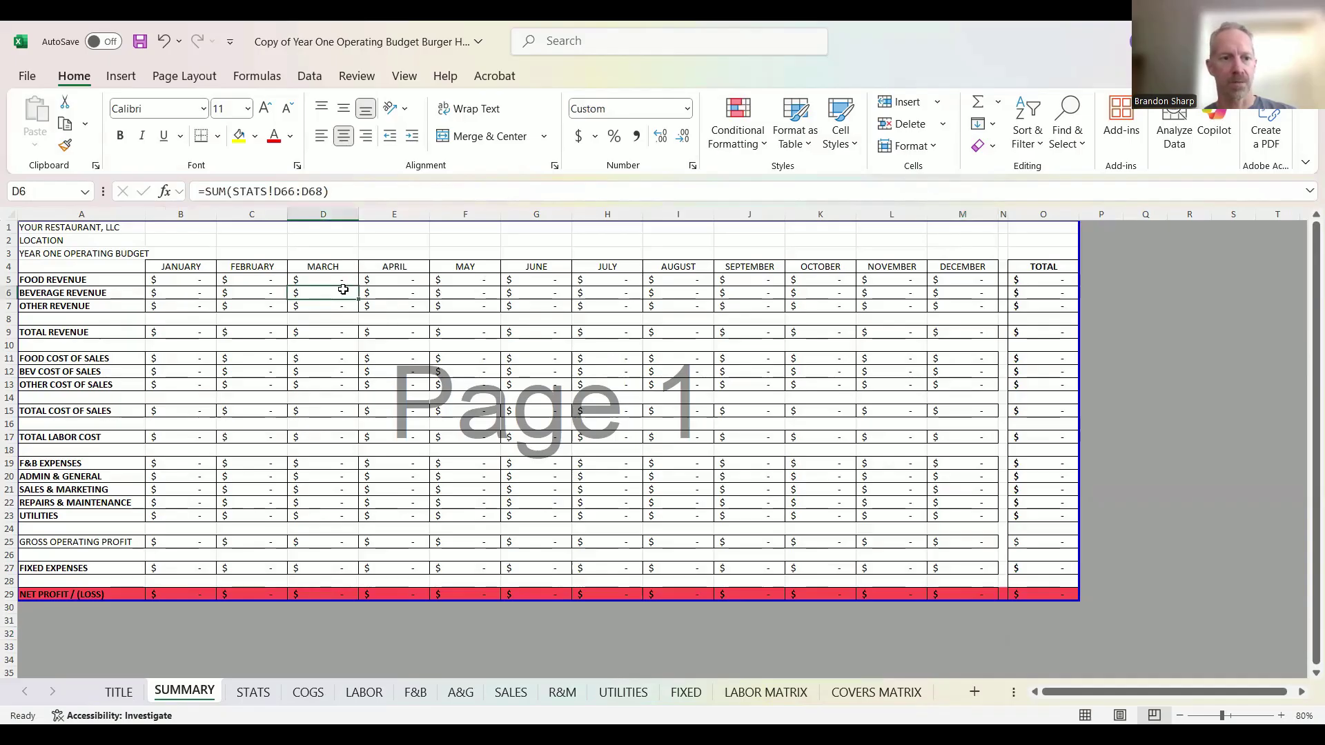
click(330, 357)
click(328, 461)
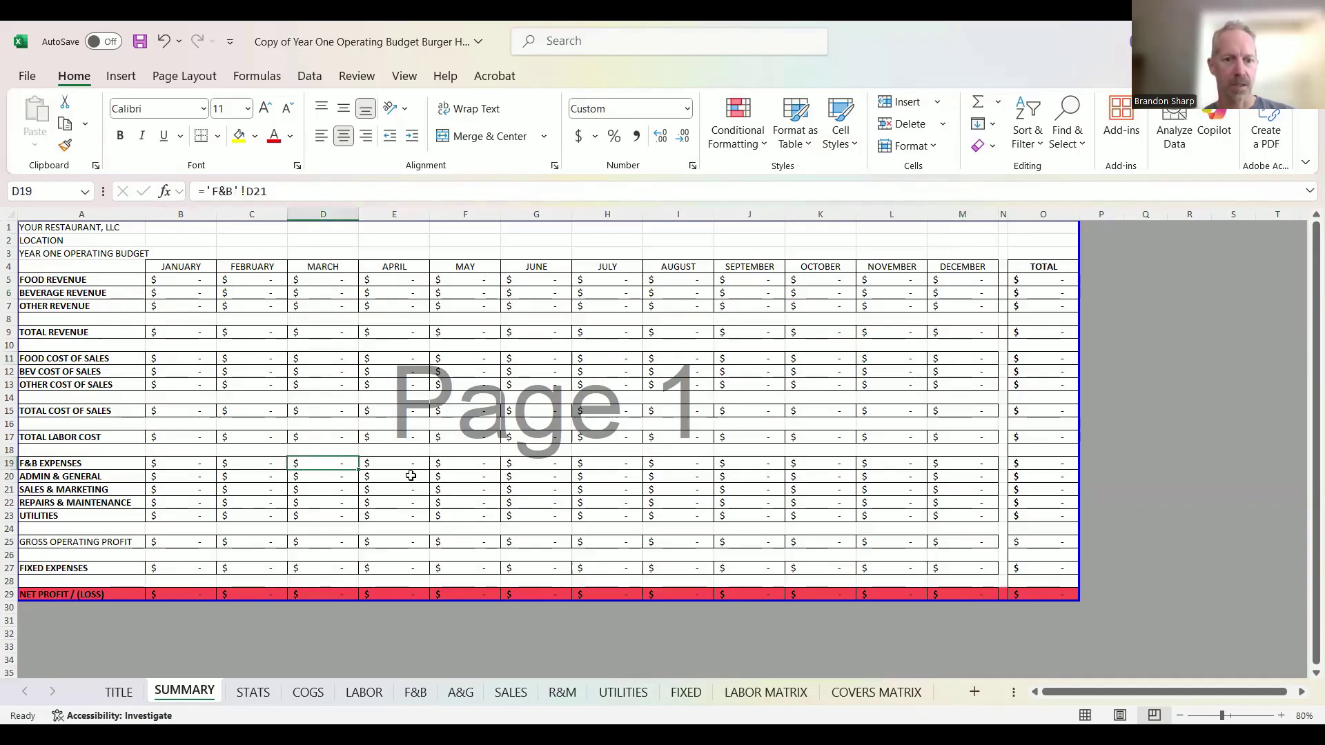
click(482, 478)
click(588, 489)
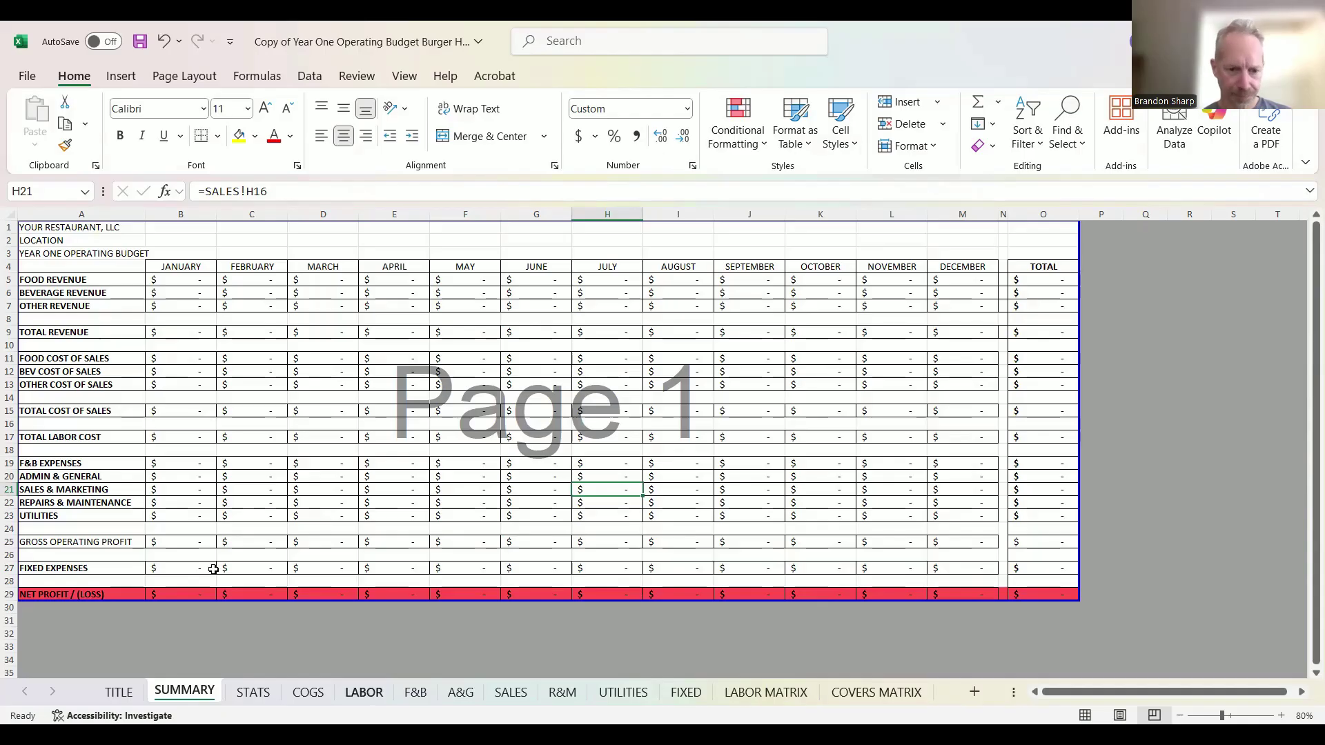
- On the STATS sheet, enter BRUNCH services of 4 for January, 4 for February and 5 for March
click(251, 692)
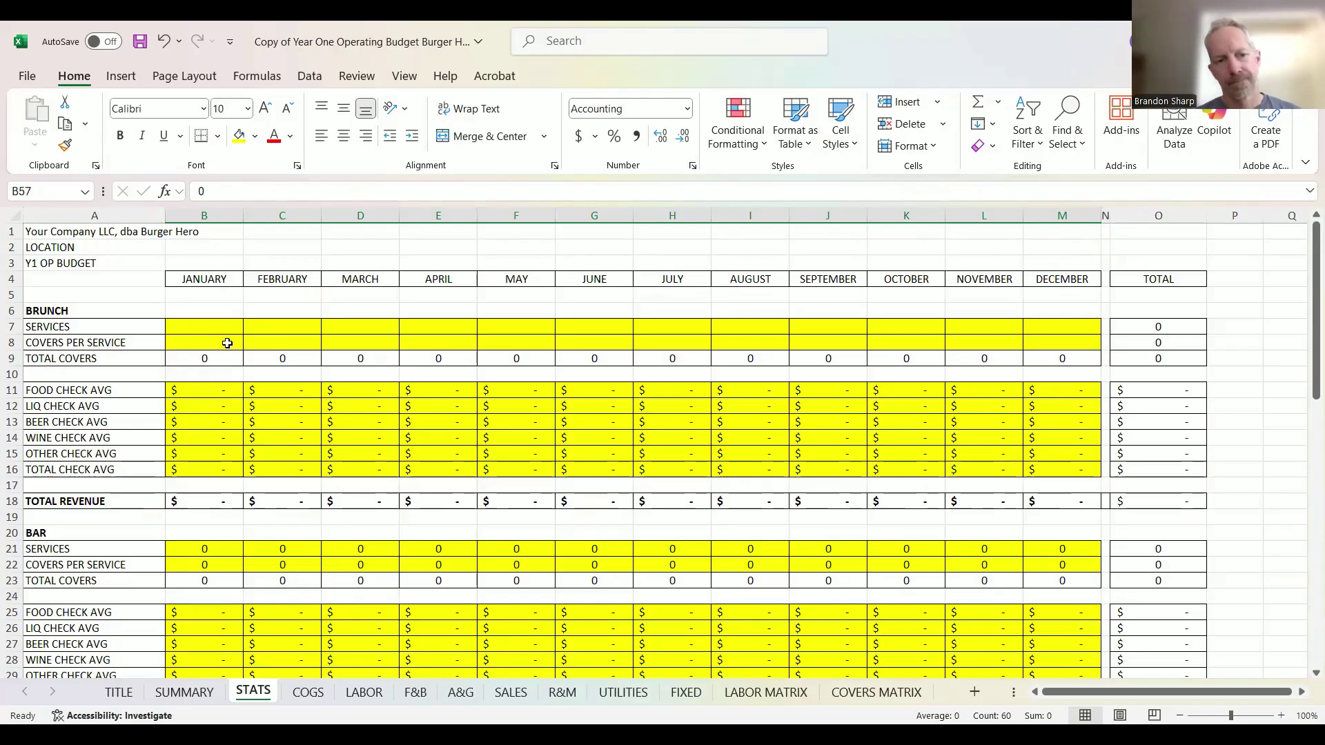
scroll(215, 349, down, 1)
scroll(215, 349, down, 6)
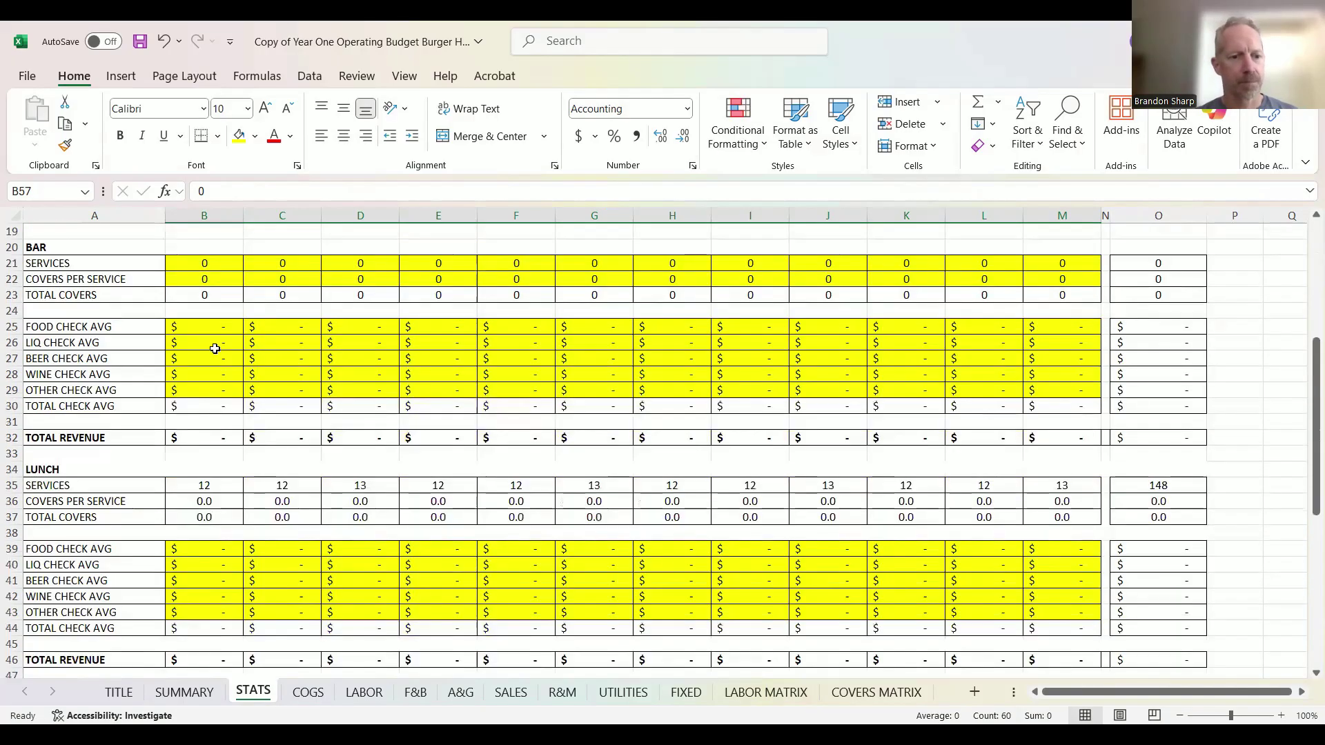
scroll(214, 350, up, 6)
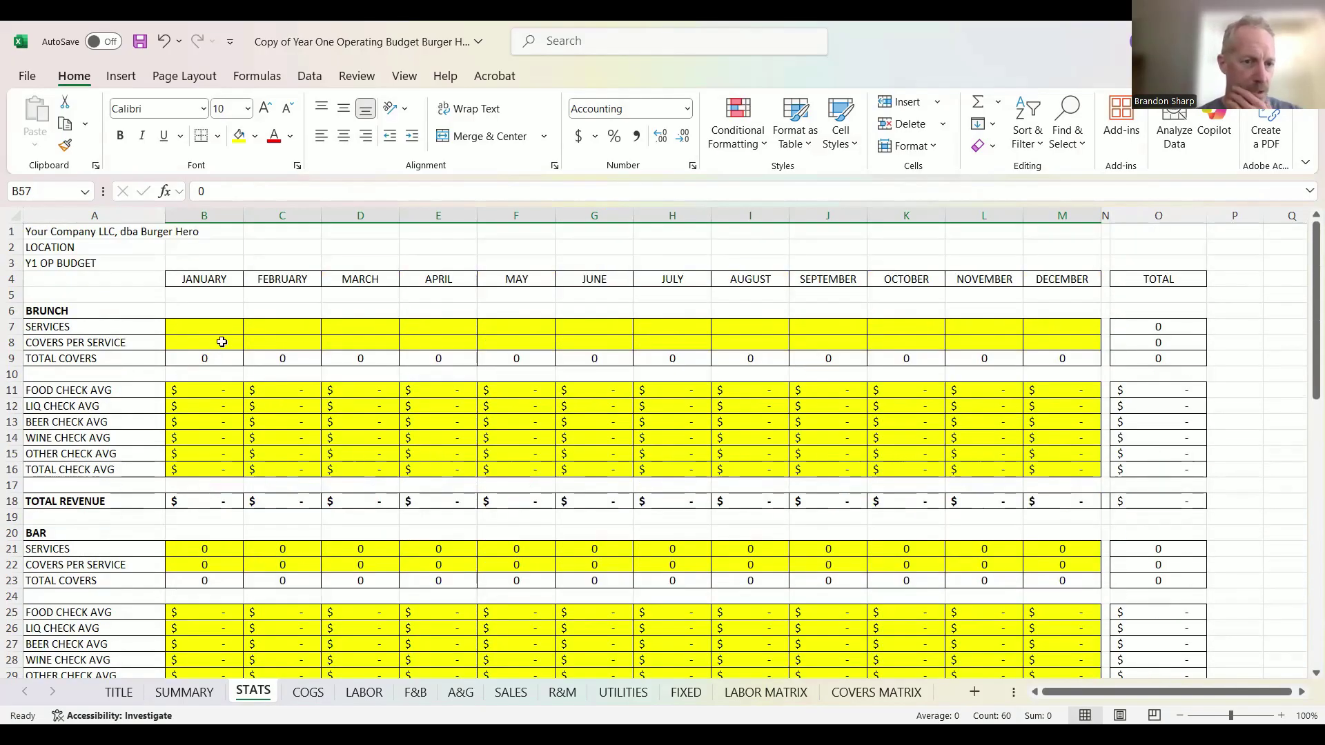
click(216, 328)
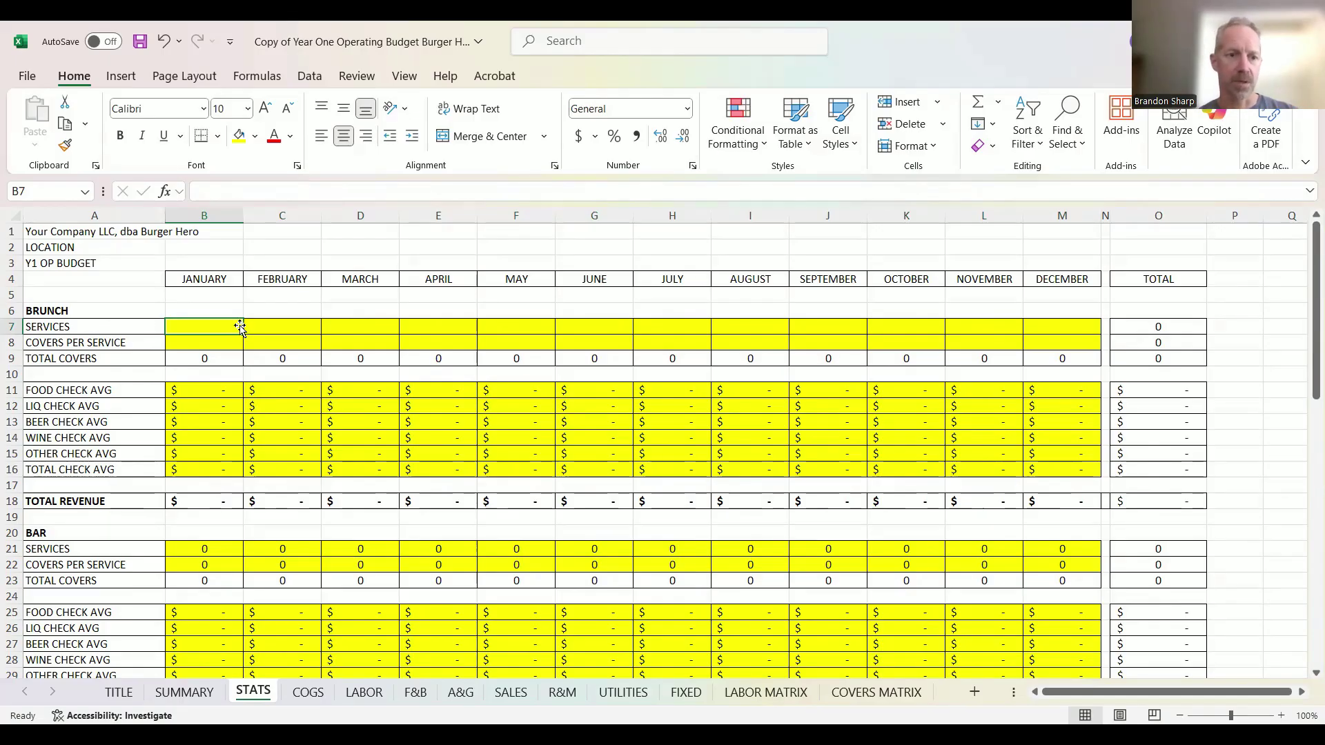
text(4)
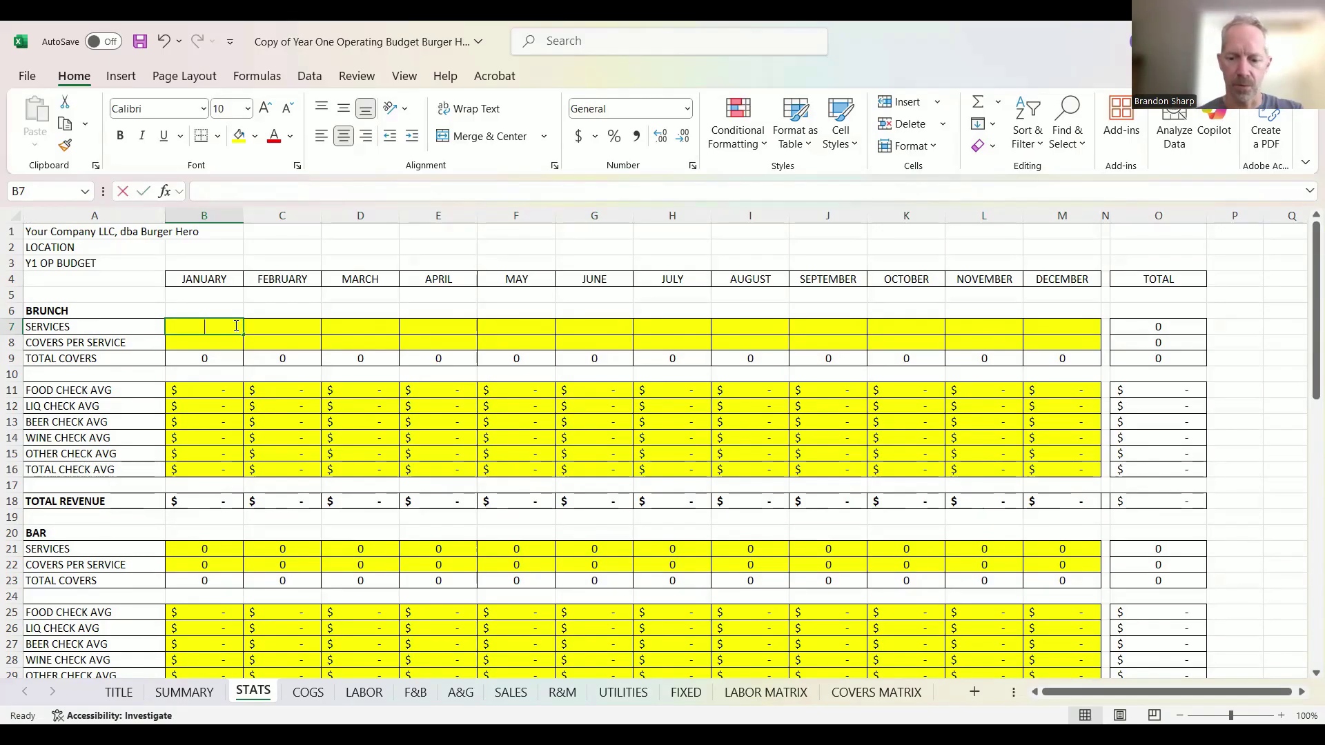
key(Tab)
text(4)
key(Tab)
text(5)
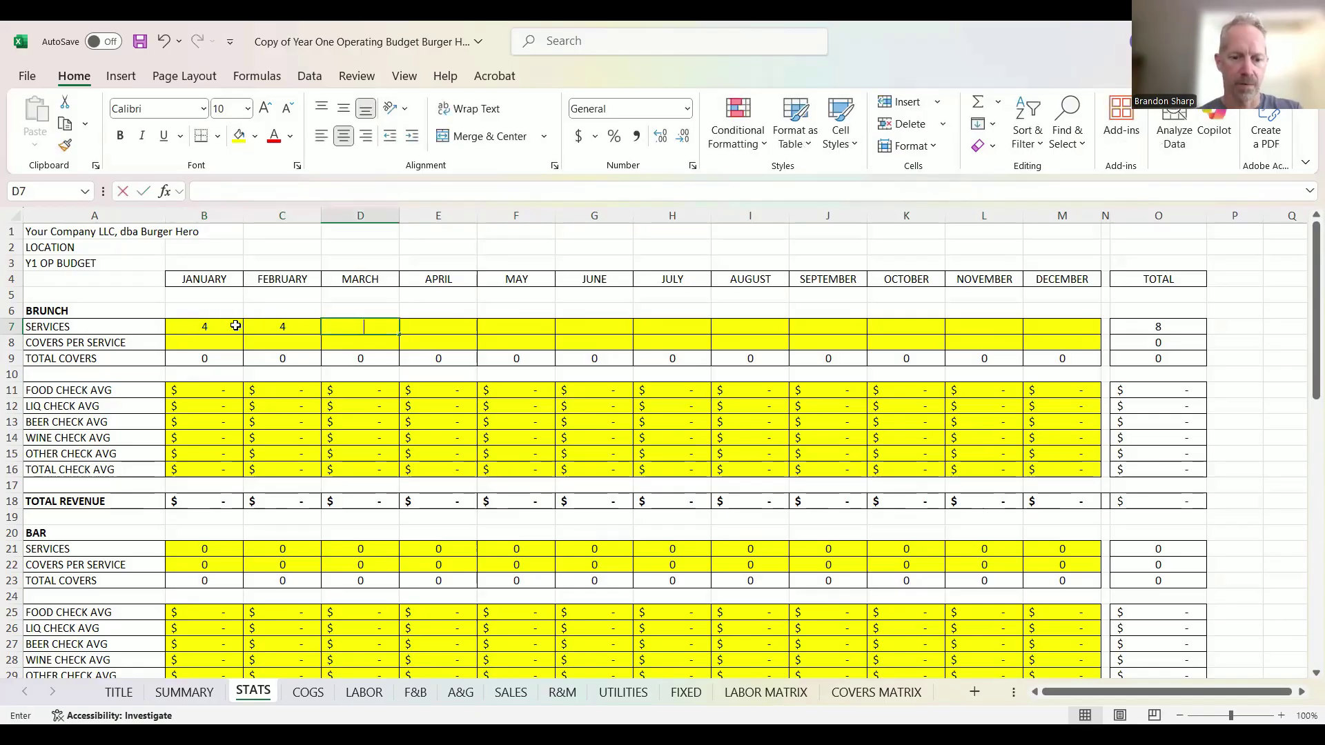
key(Tab)
- Enter BRUNCH services of 4 for April, May, June and August, and 5 for July
text(4)
key(Tab)
text(4)
key(Tab)
text(45)
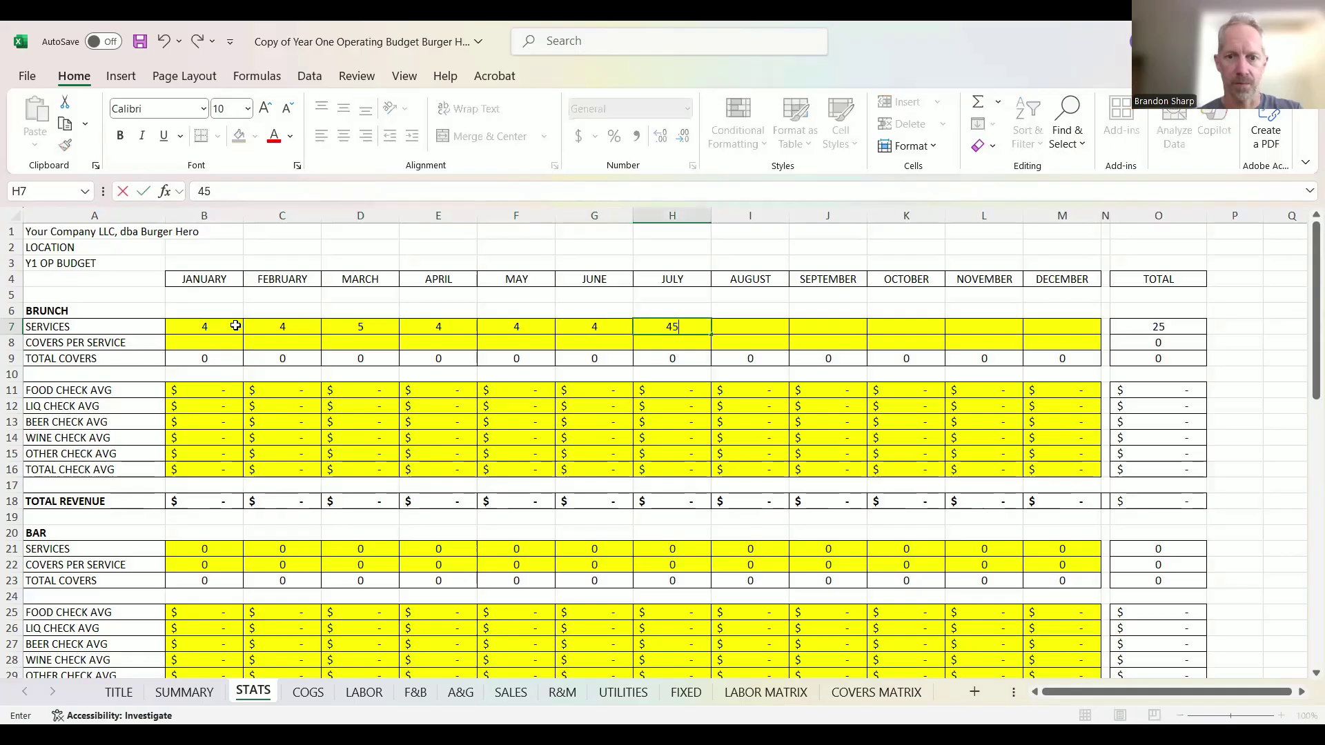
key(Tab)
key(shift+Tab)
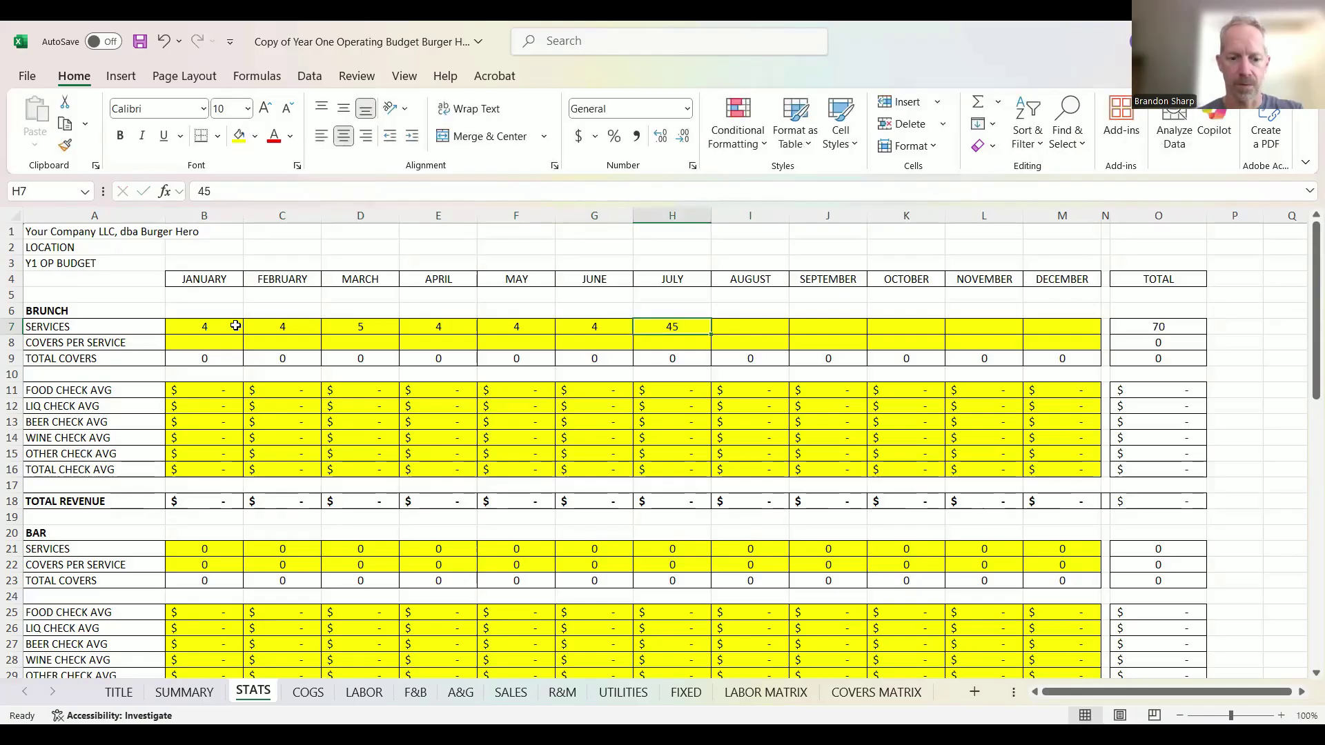
text(5)
key(Tab)
text(4)
key(Tab)
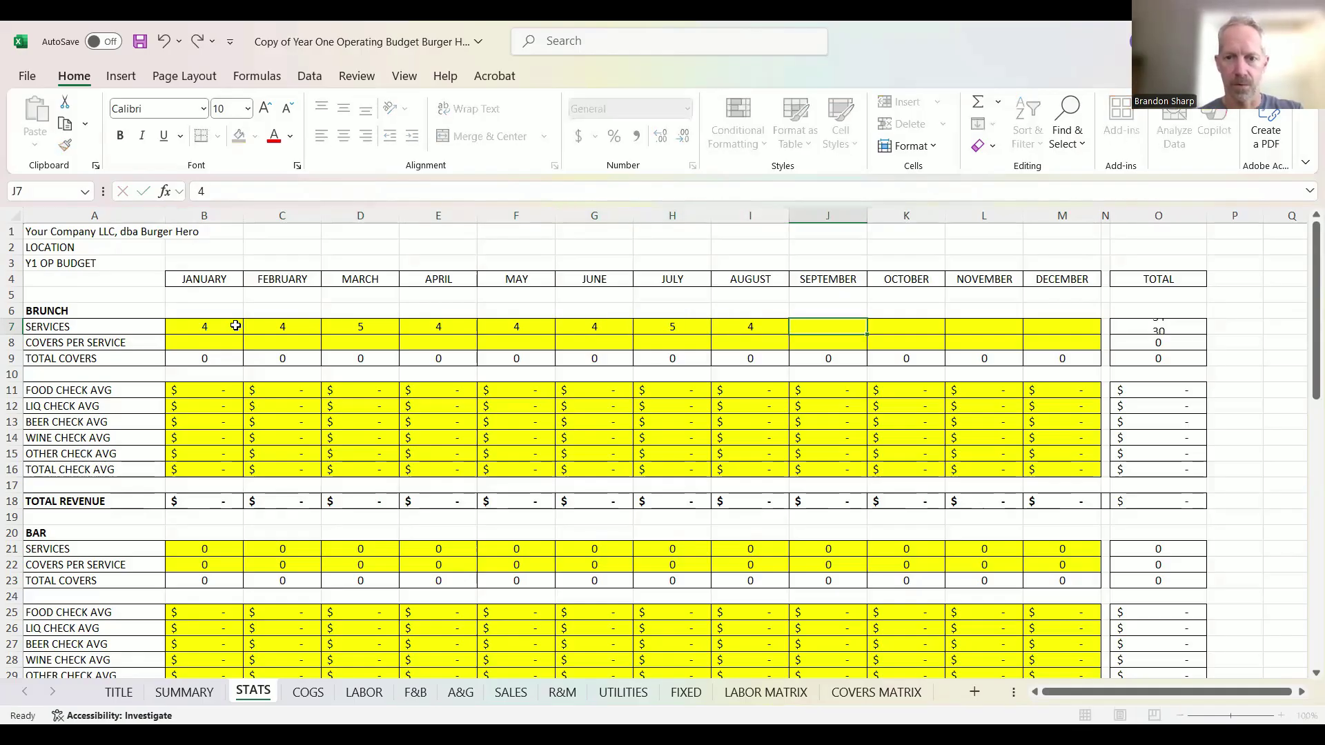
- Enter BRUNCH services of 4 for September and December, and 5 for October and November
text(44)
key(Tab)
text(5)
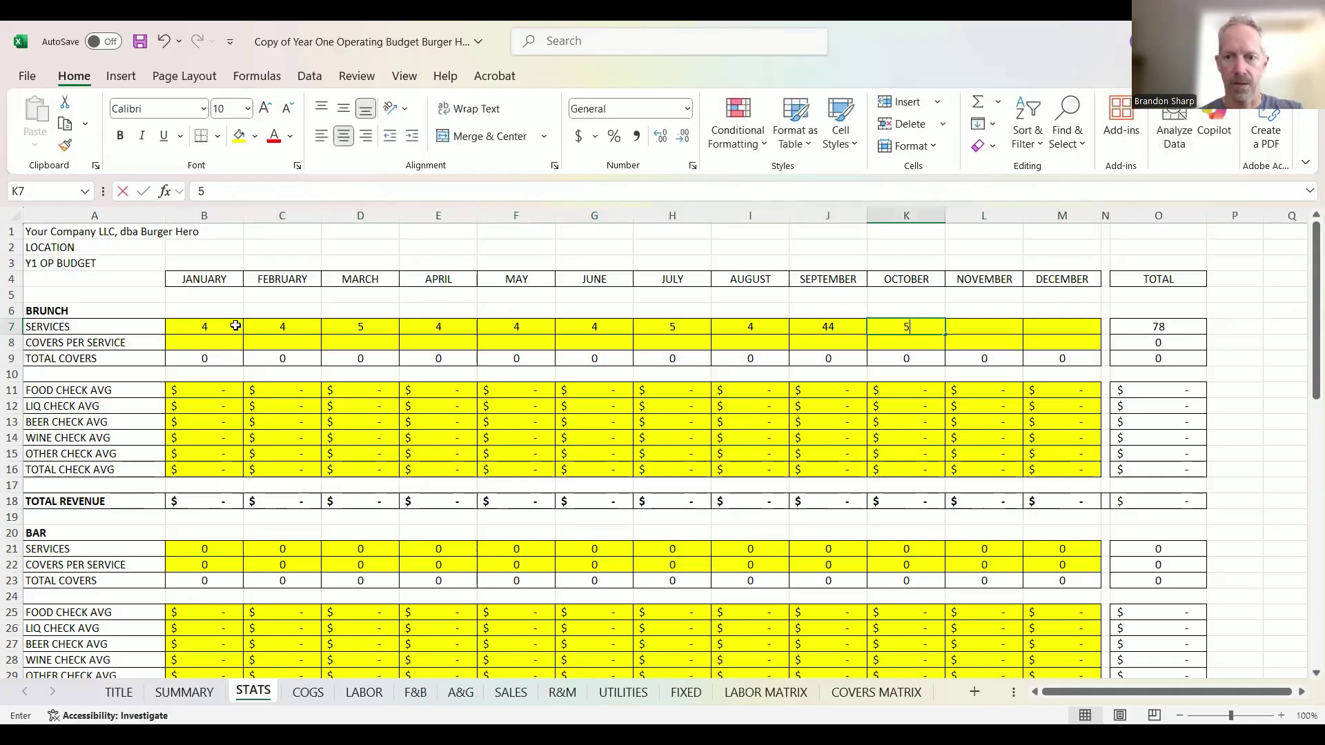
key(Tab)
text(5)
key(Tab)
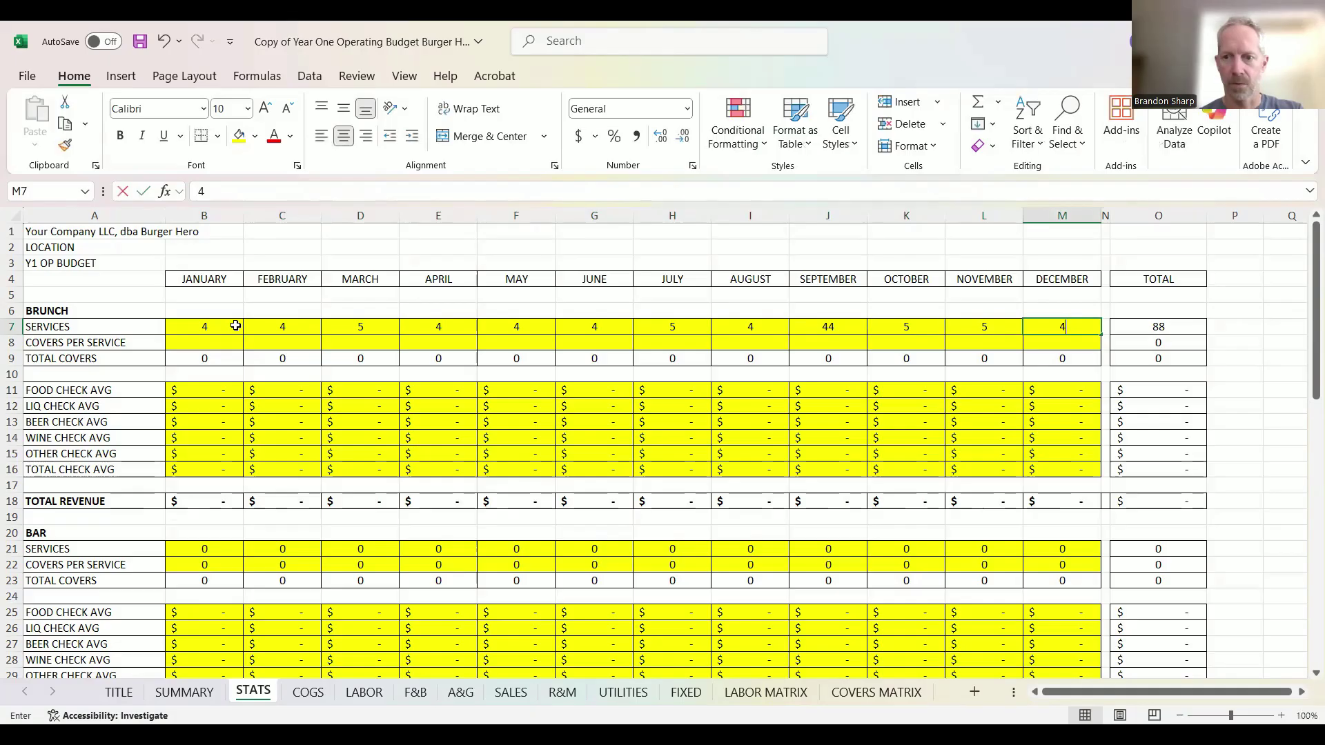
text(4)
key(shift+Tab)
key(shift+Tab)
key(shift+Tab)
text(4)
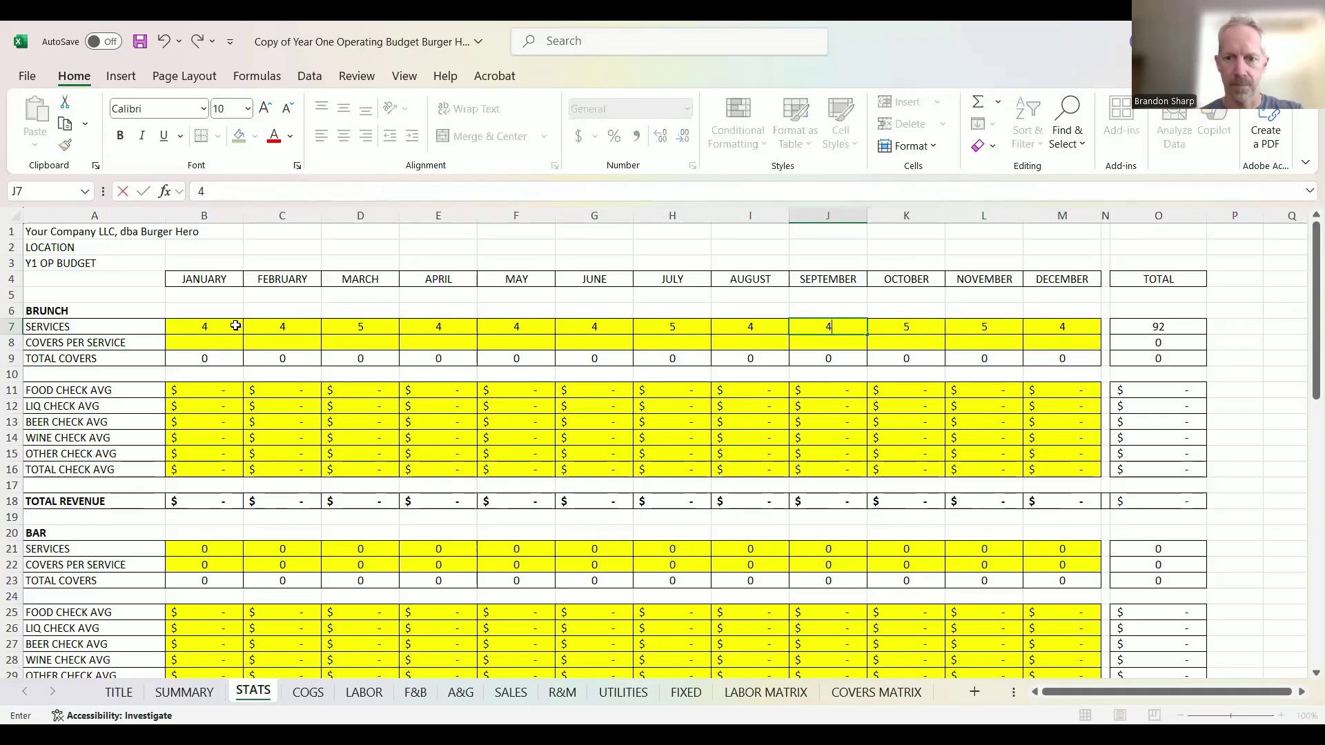
key(Return)
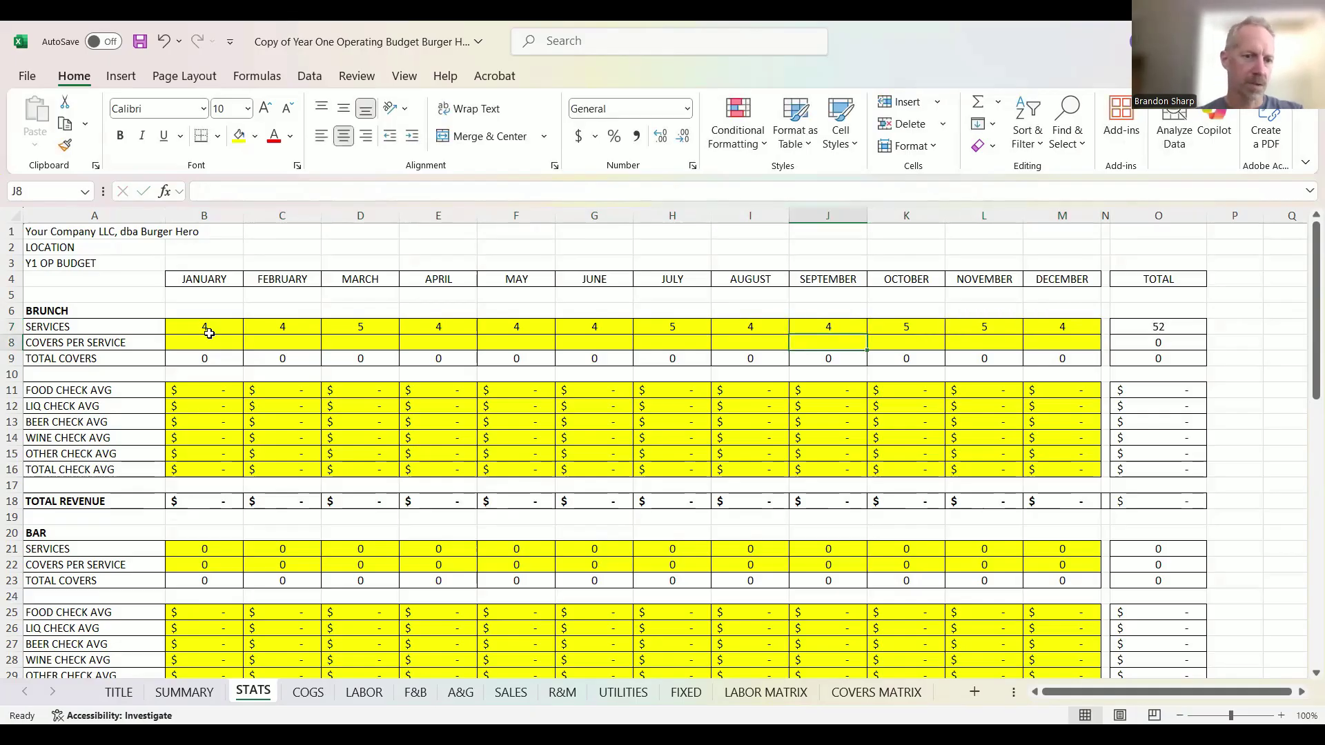
- Set the BRUNCH covers per service to 180 for January and fill it across to December
click(211, 343)
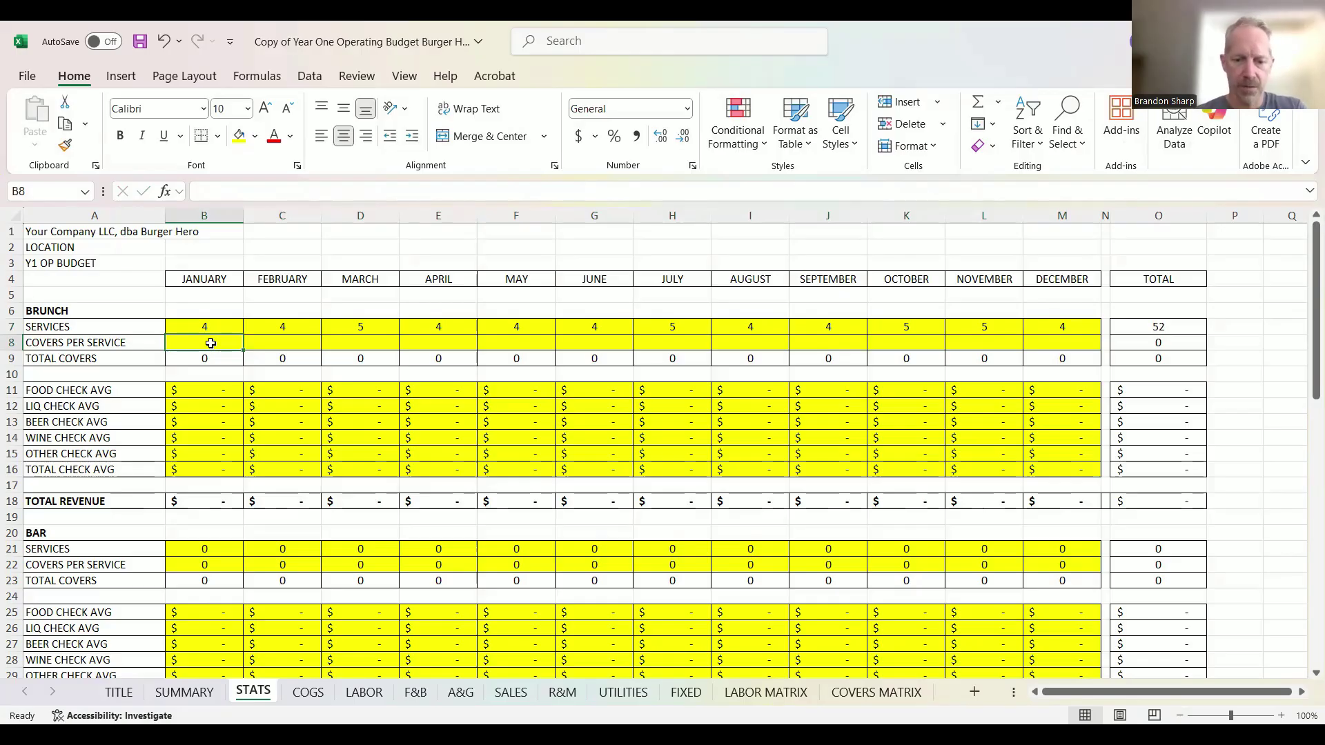
text(180)
key(Tab)
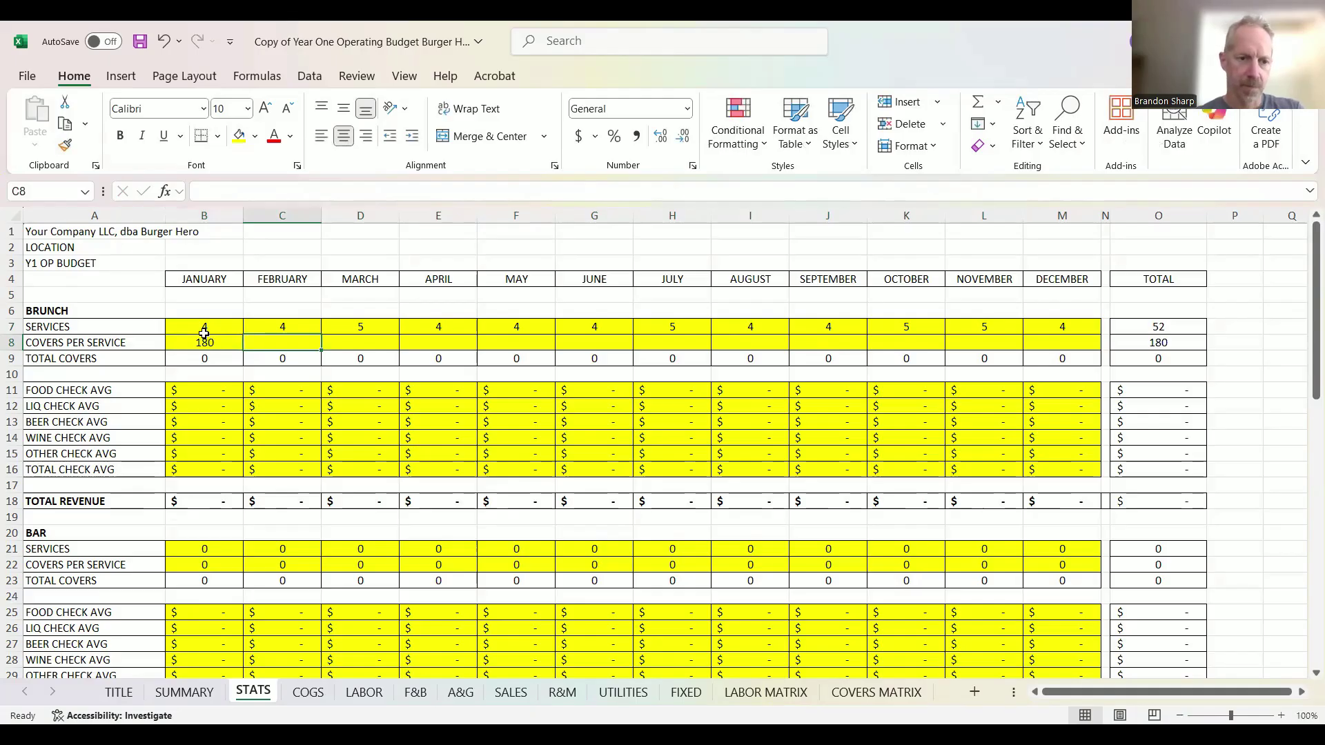
click(210, 343)
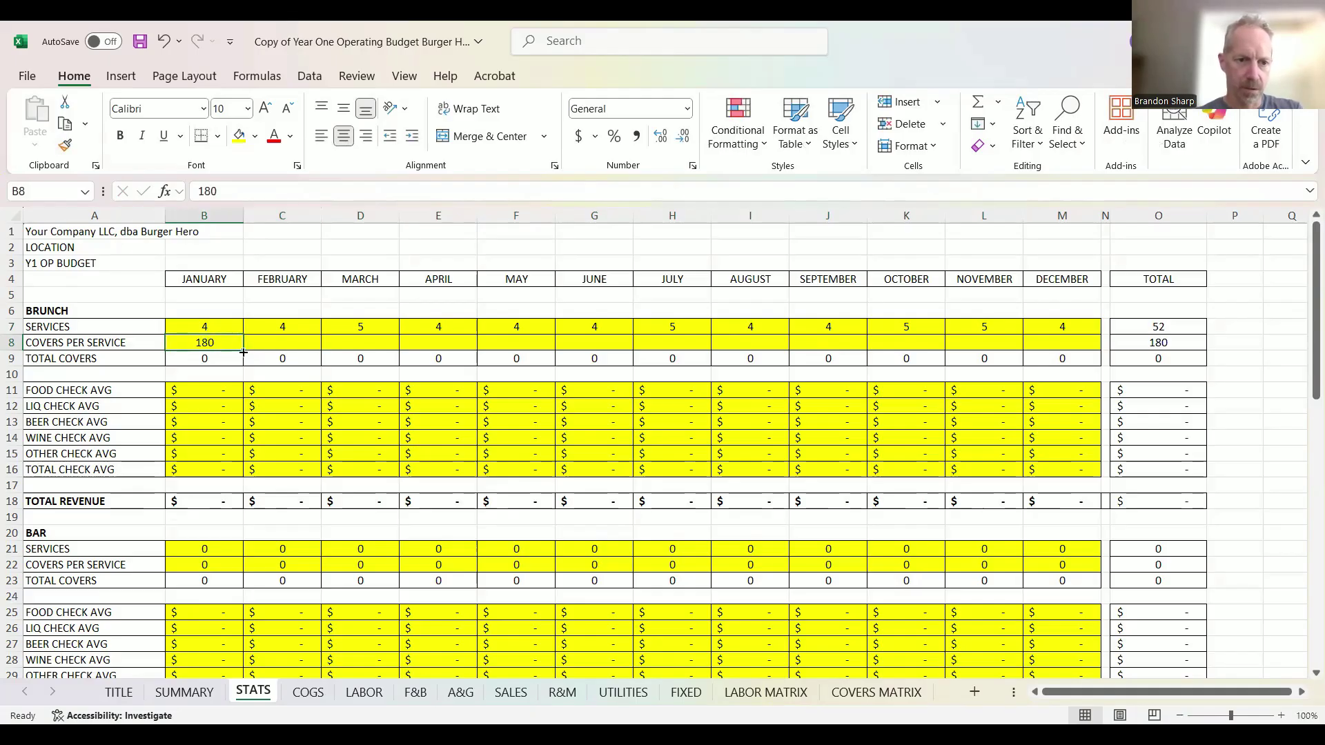
drag(235, 354, 556, 376)
drag(942, 358, 1059, 345)
- Copy the BRUNCH total covers formula from February (C9) into January (B9)
click(221, 361)
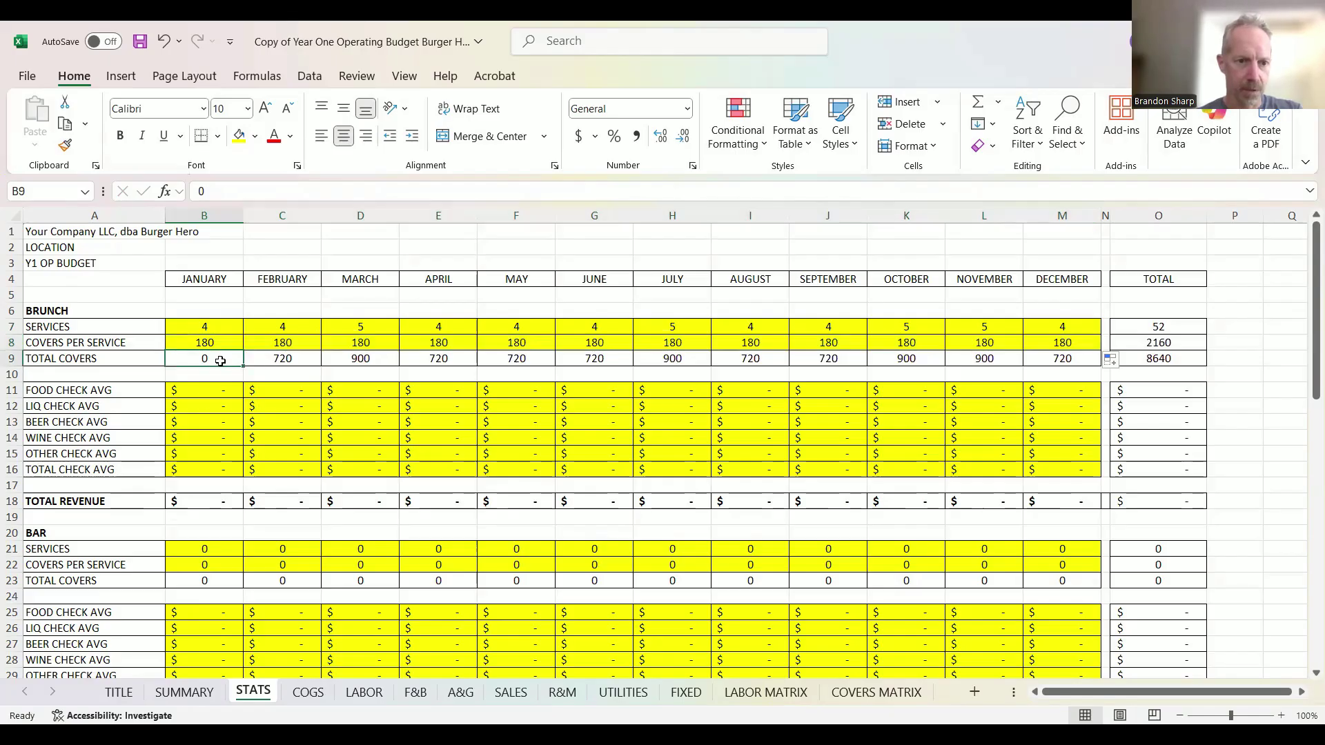
click(258, 360)
click(218, 360)
click(258, 359)
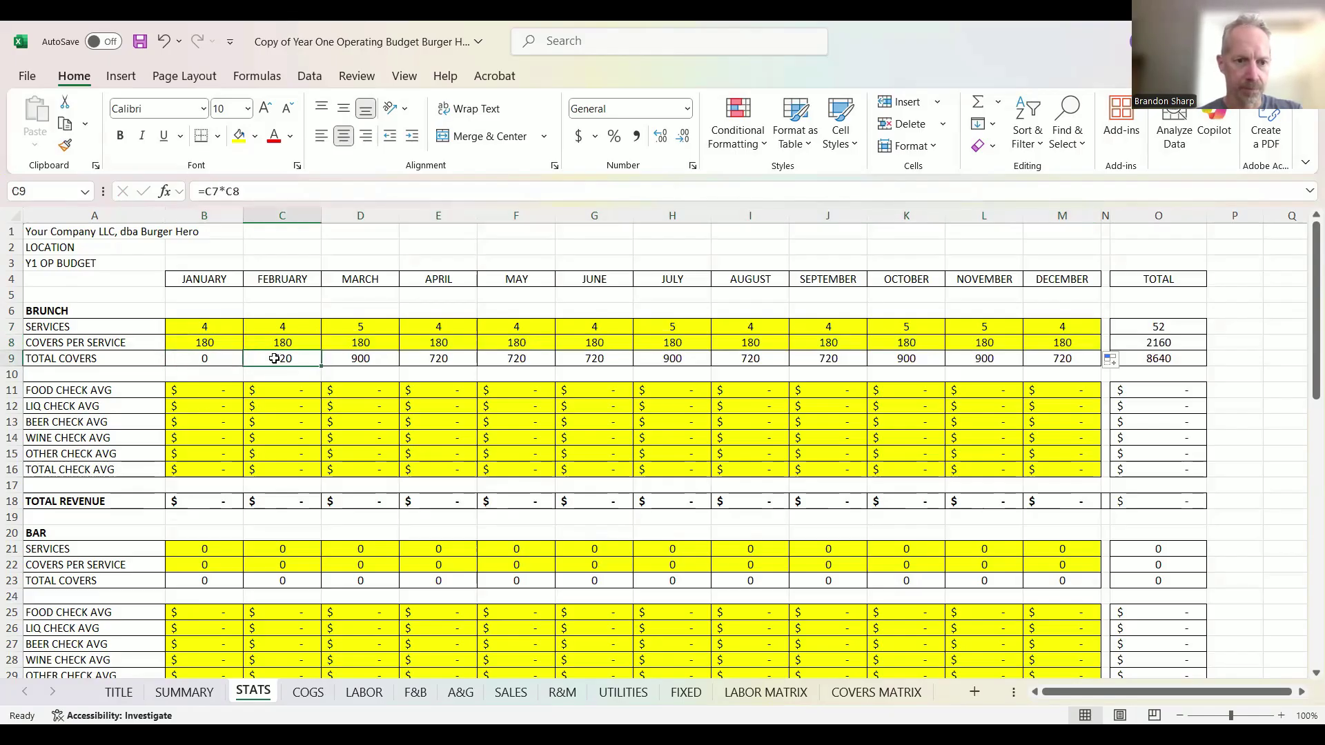
drag(321, 364, 219, 366)
drag(322, 365, 188, 366)
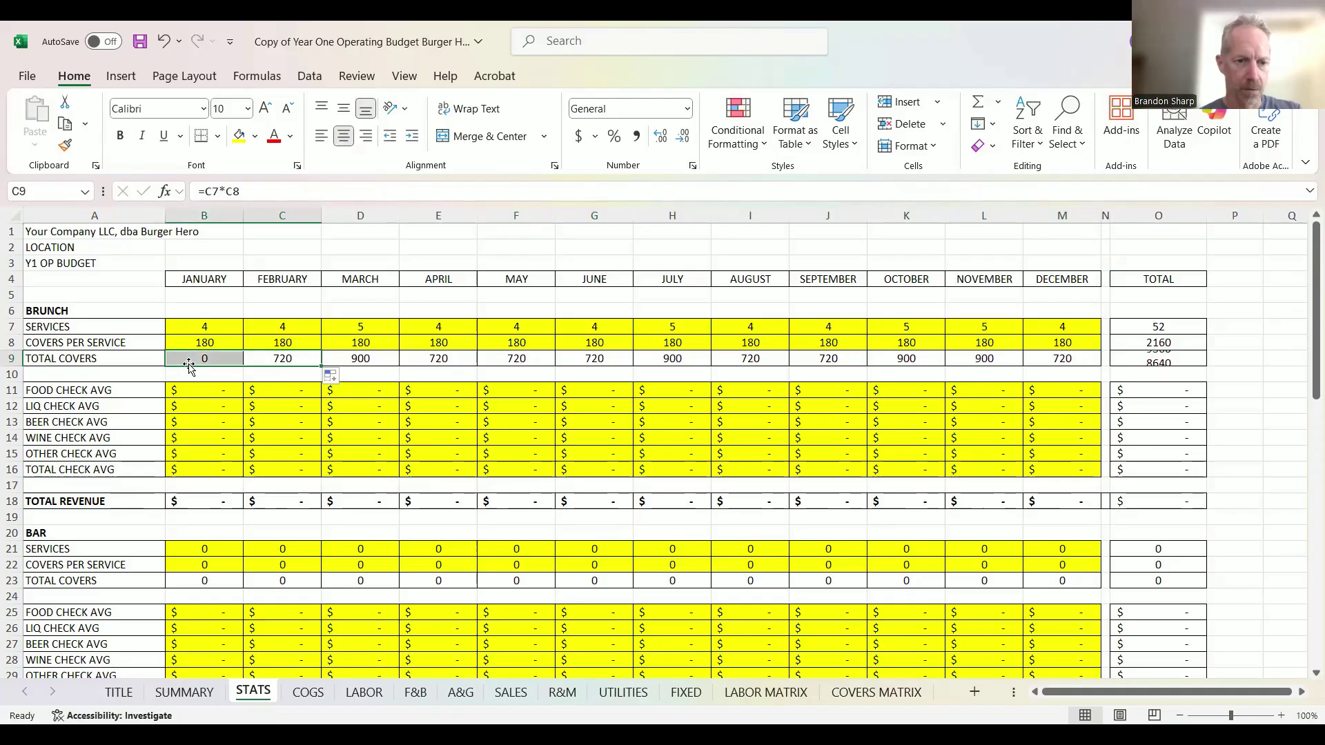
click(497, 357)
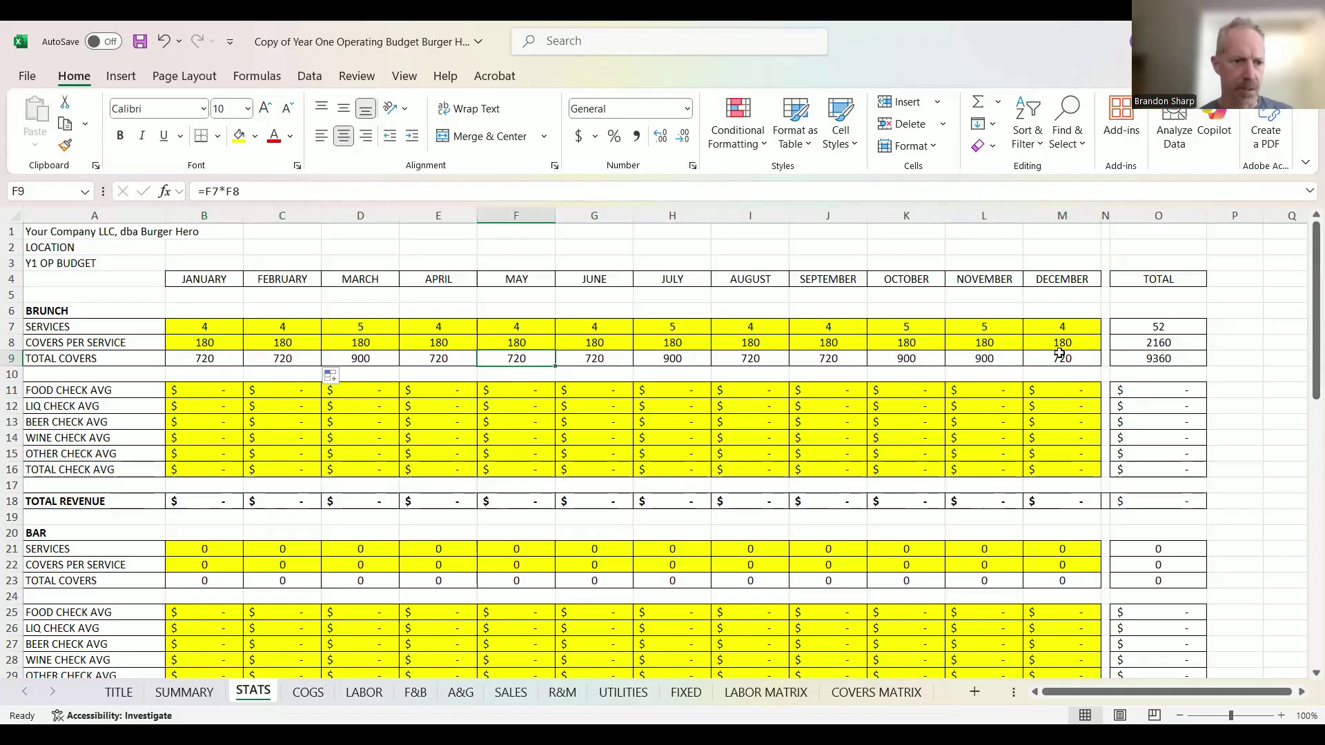
- Enter January BRUNCH check averages of 19 for food, 2.50 for liquor, 1 for beer and 5 for wine
click(220, 391)
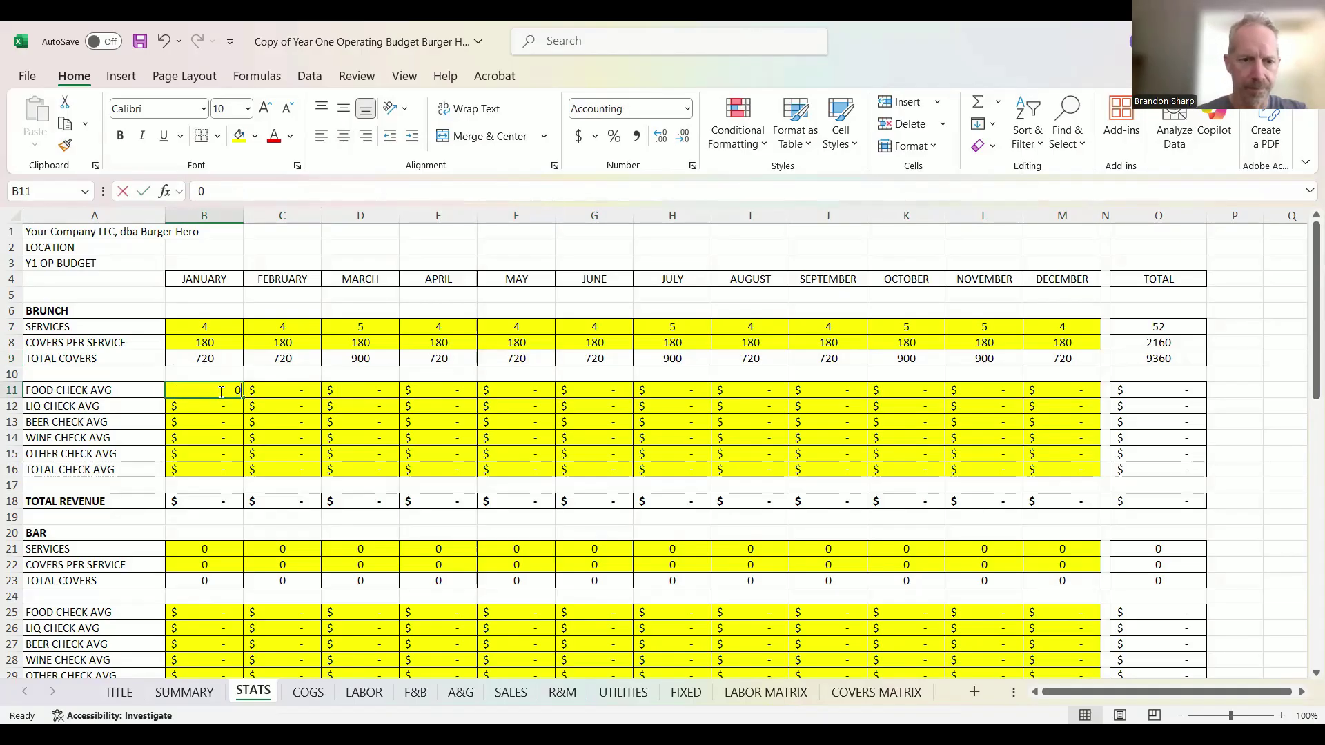
text(19)
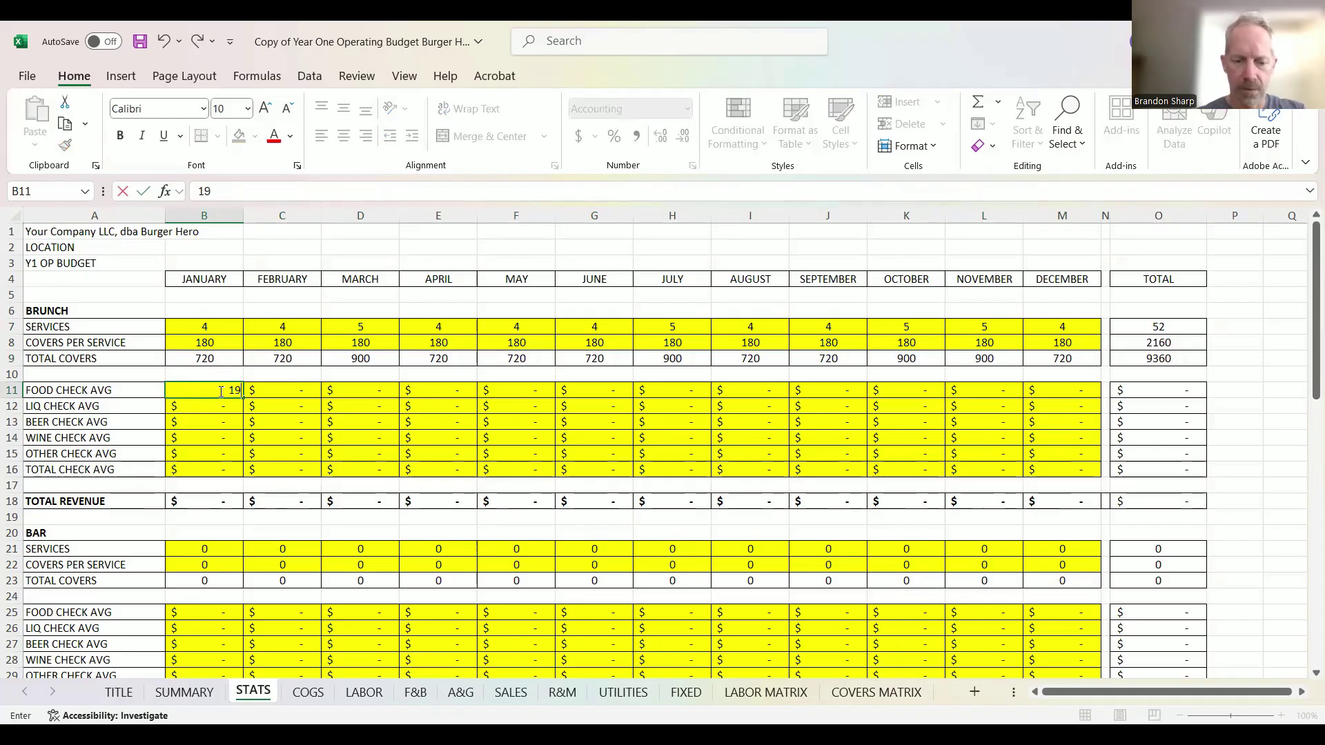
key(Return)
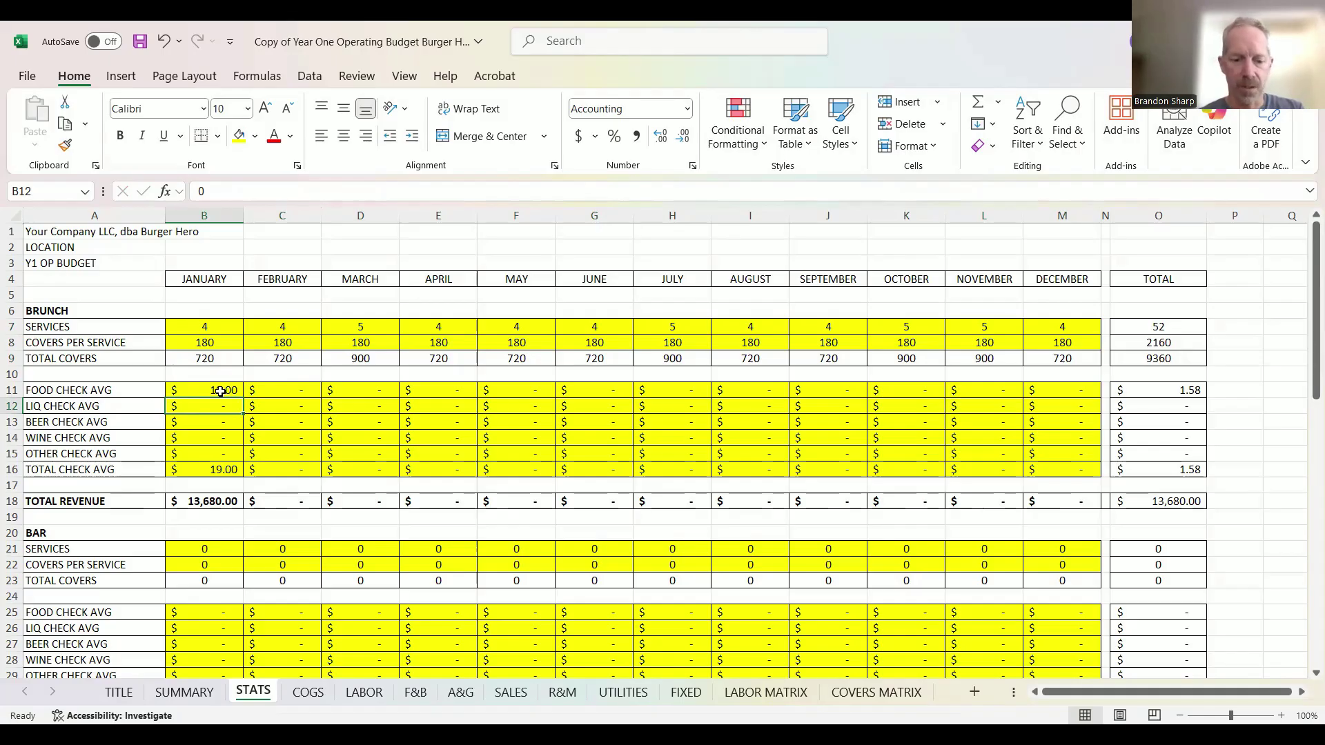
text(2.5)
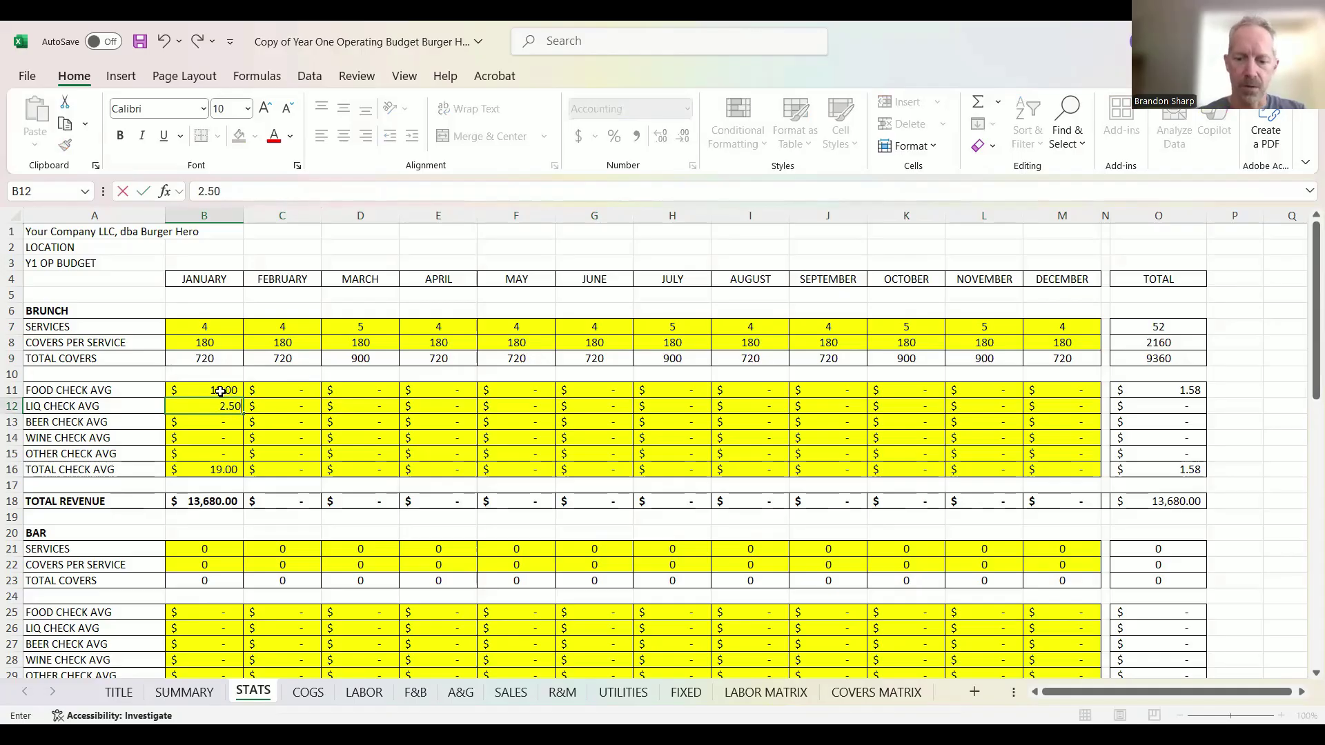
key(Return)
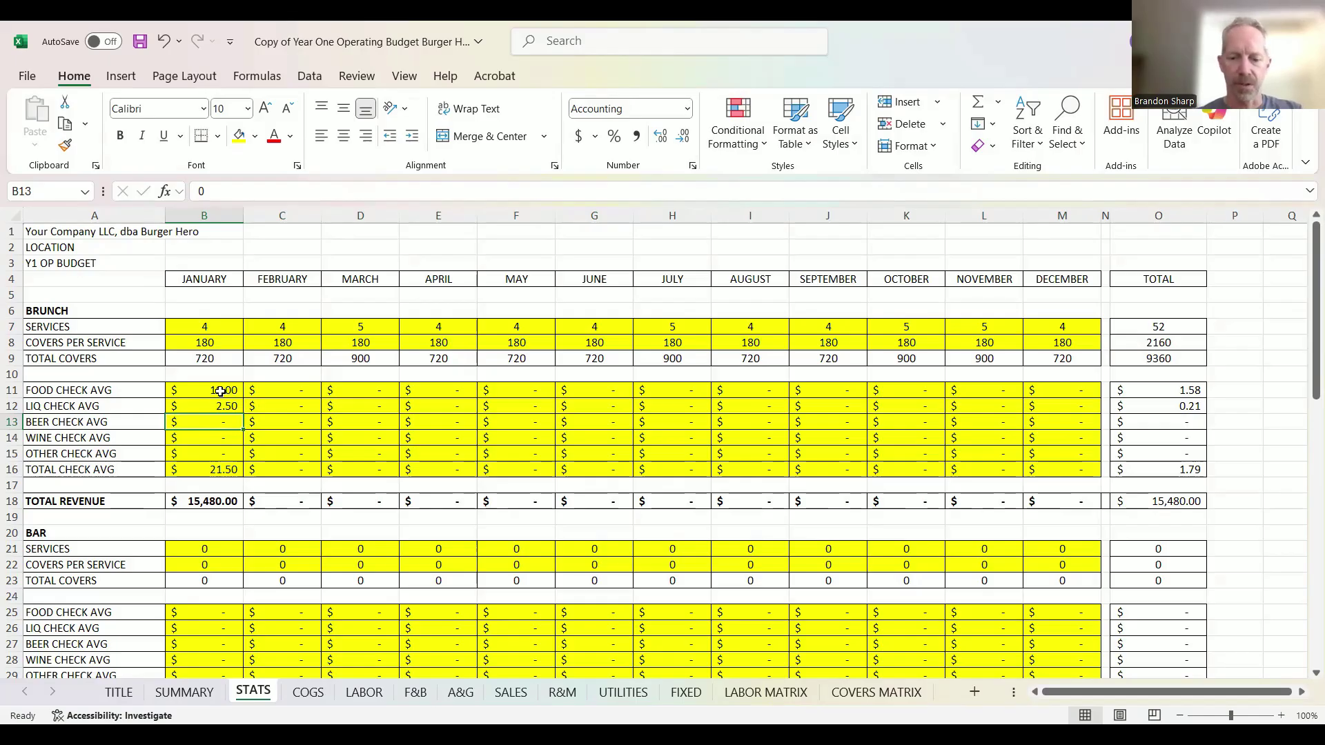
text(1)
key(Return)
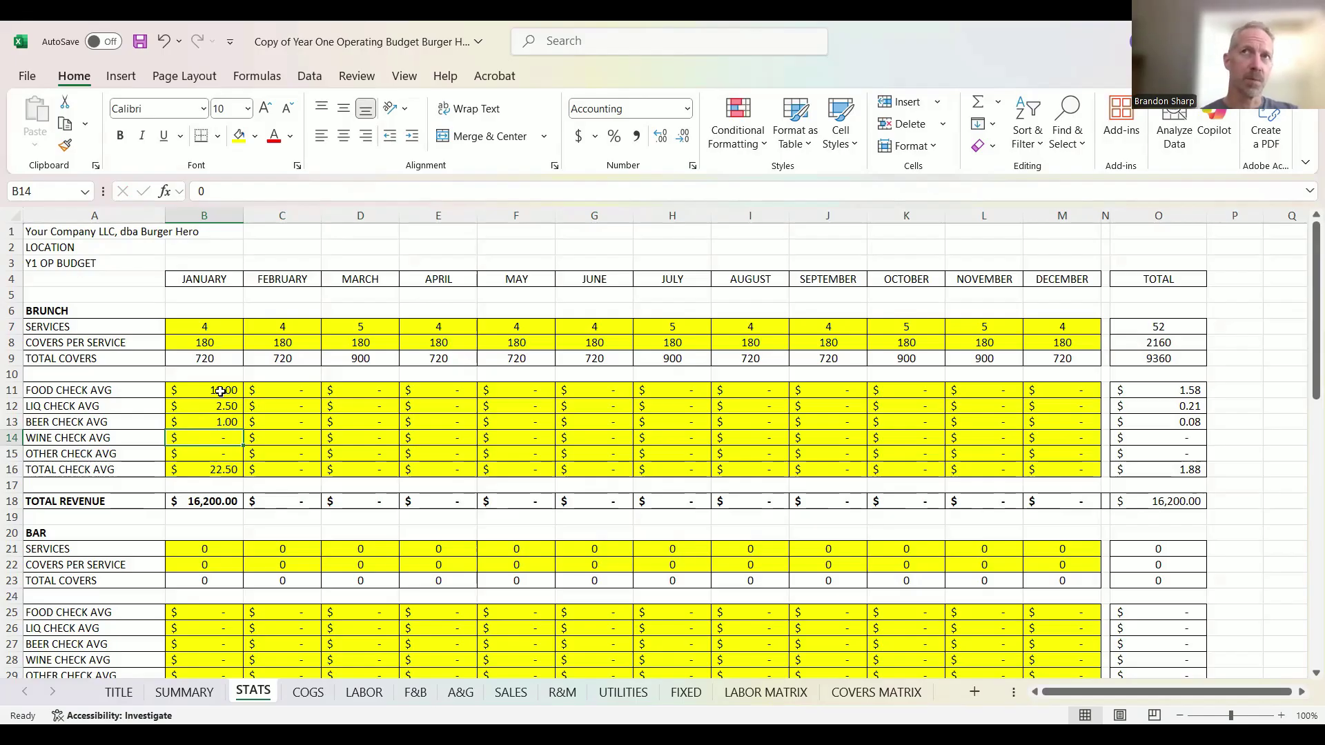
text(50)
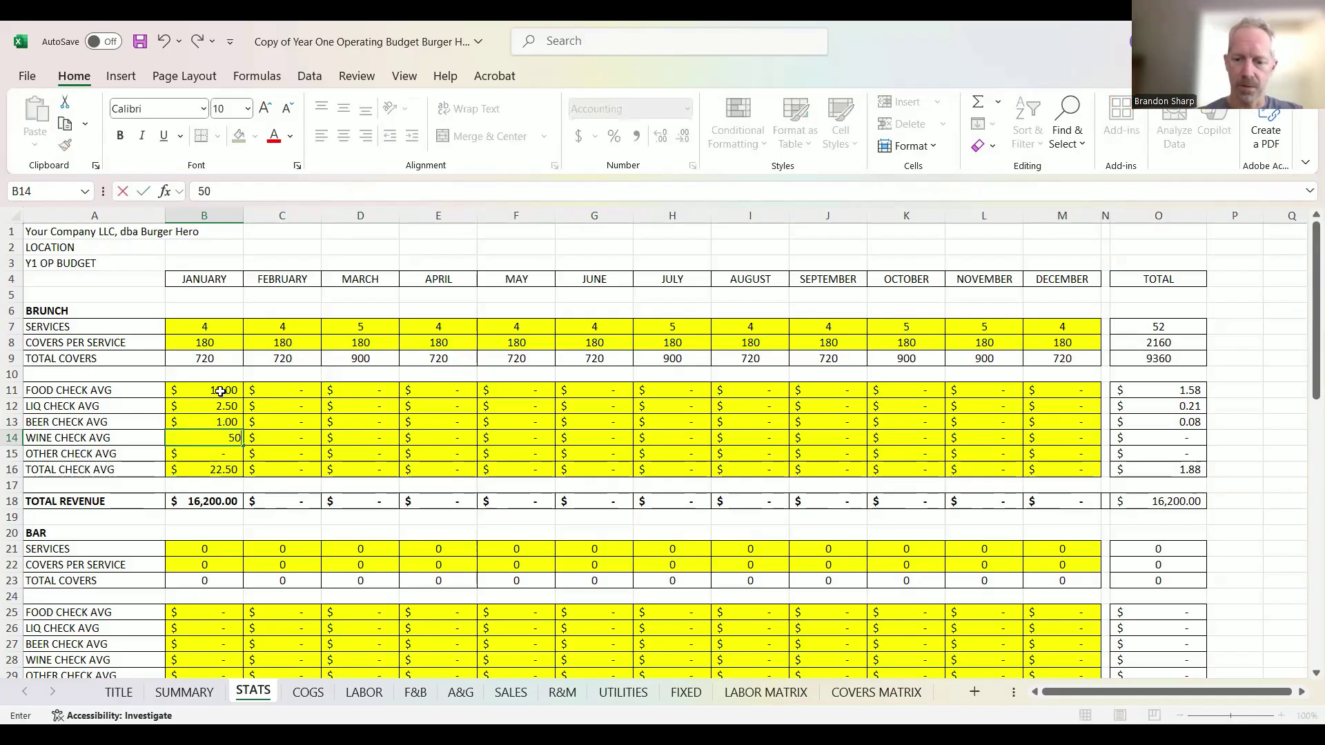
key(Return)
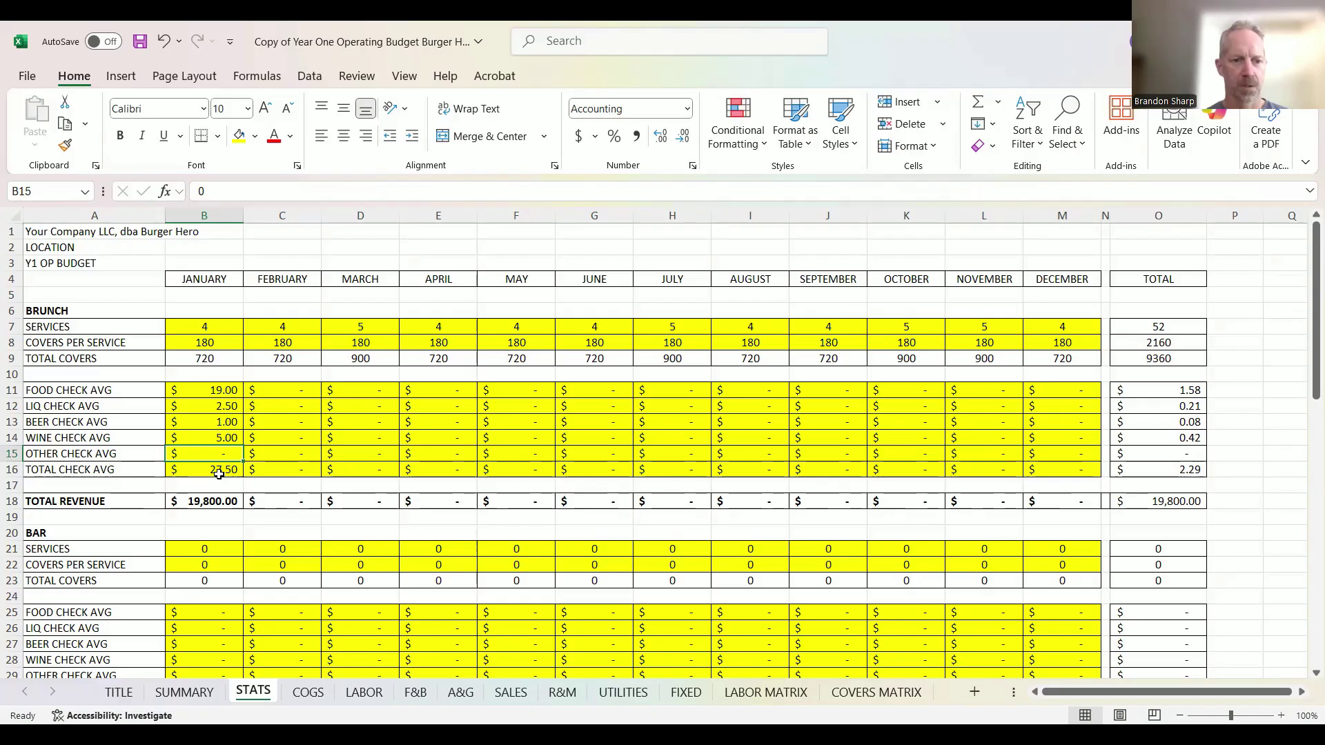
- Fill the January BRUNCH check averages in B11:B15 across to December
scroll(218, 474, down, 3)
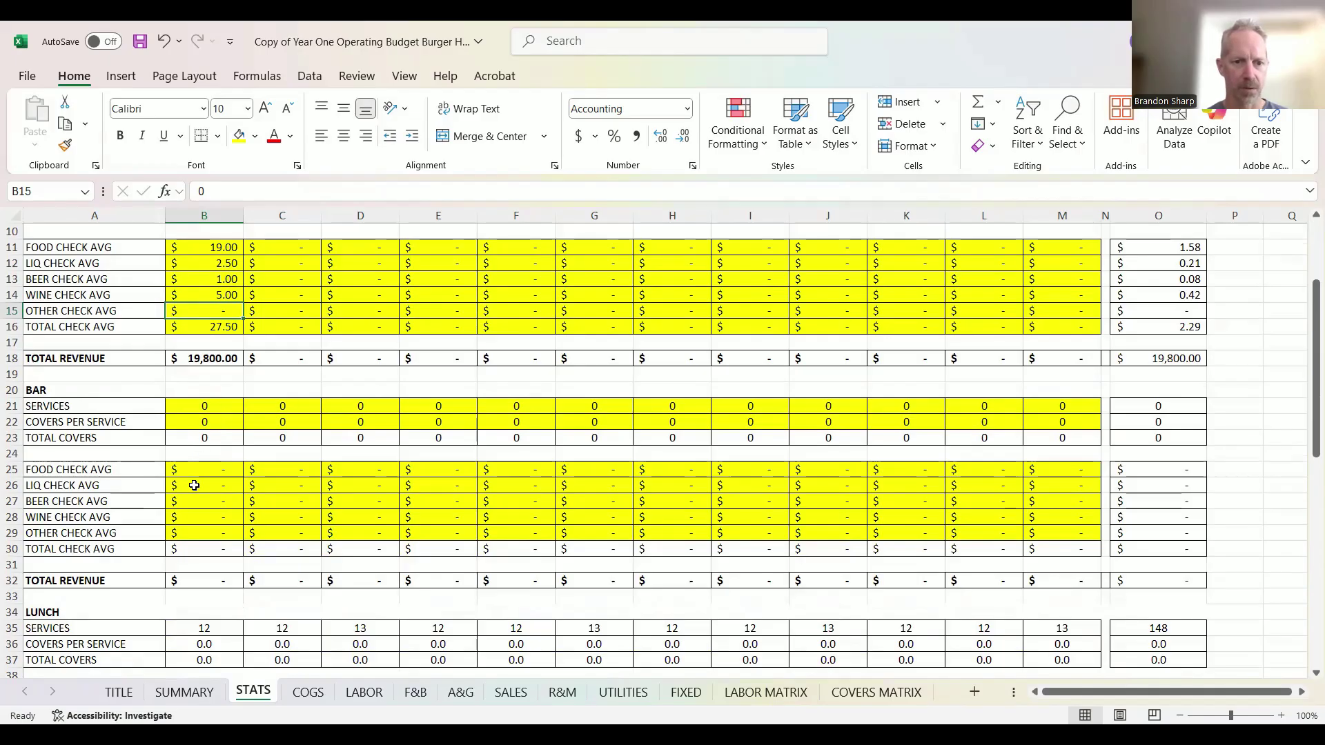
scroll(253, 408, up, 2)
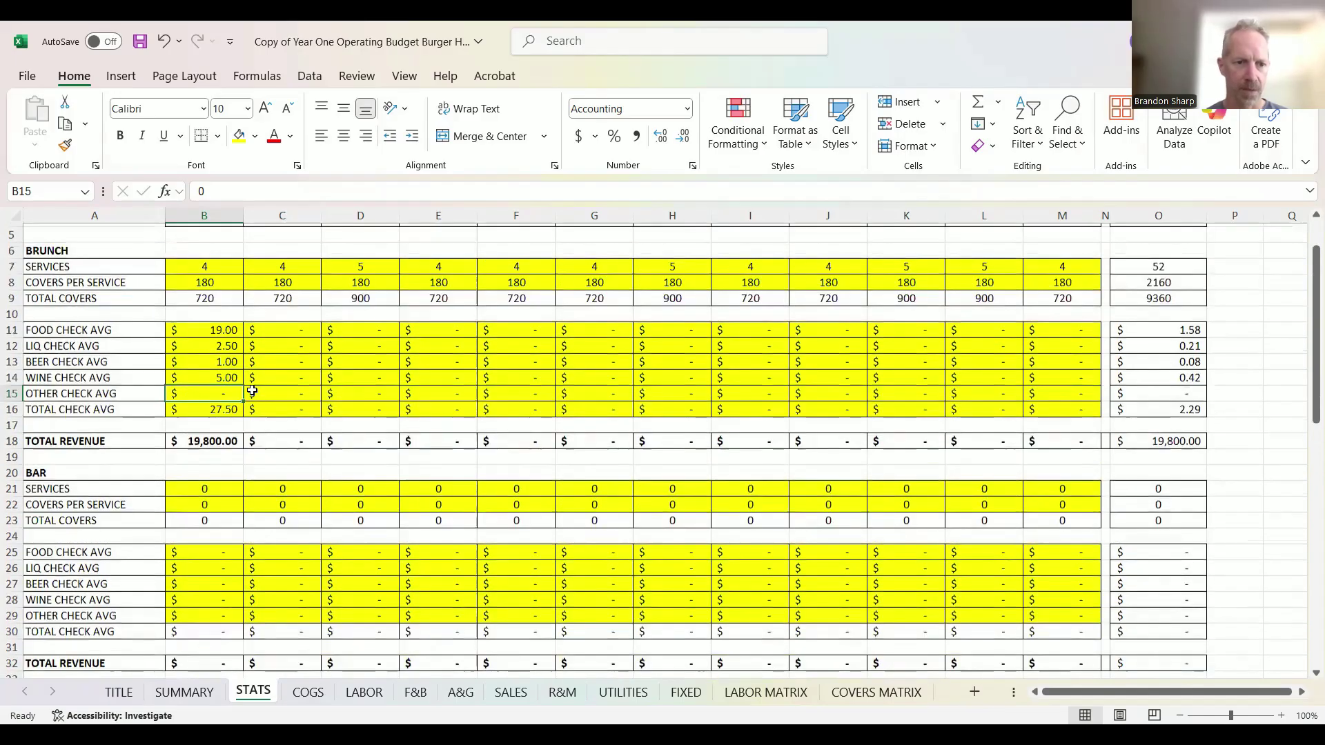
scroll(226, 343, up, 1)
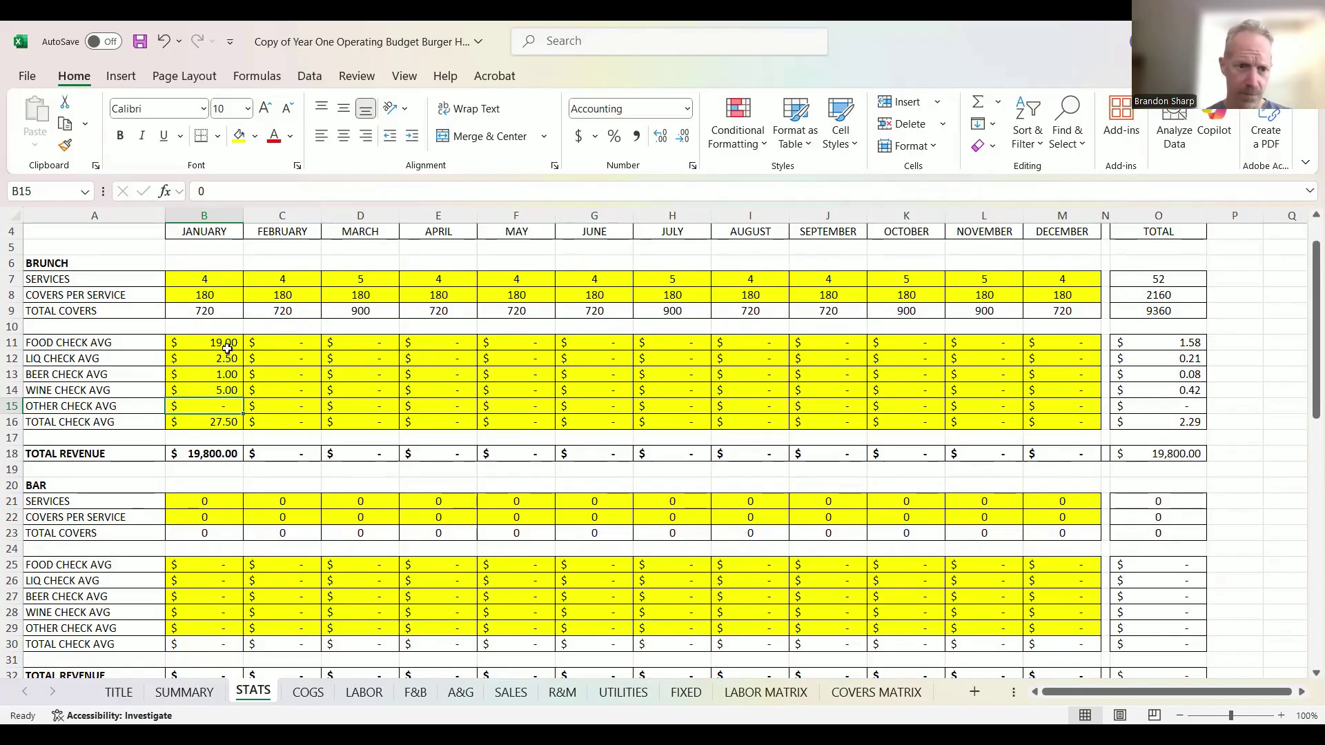
drag(225, 342, 224, 408)
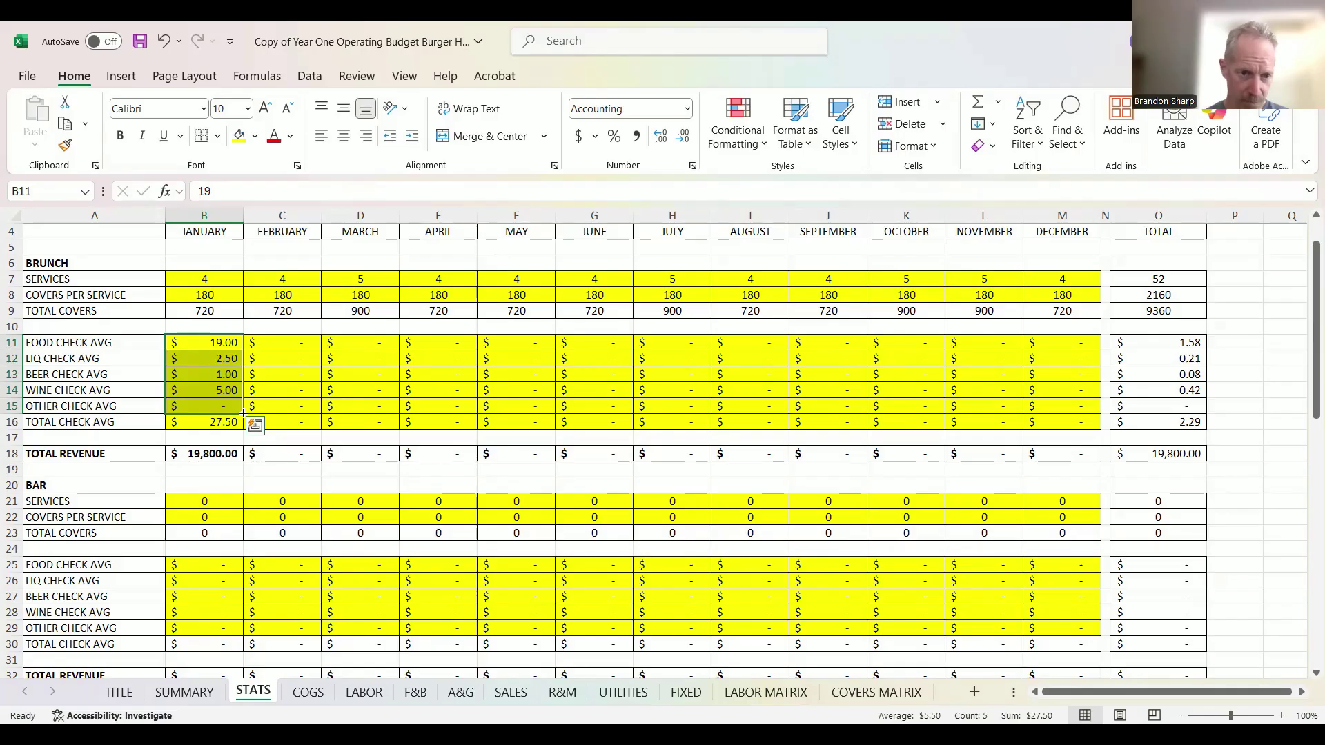
drag(244, 413, 1075, 414)
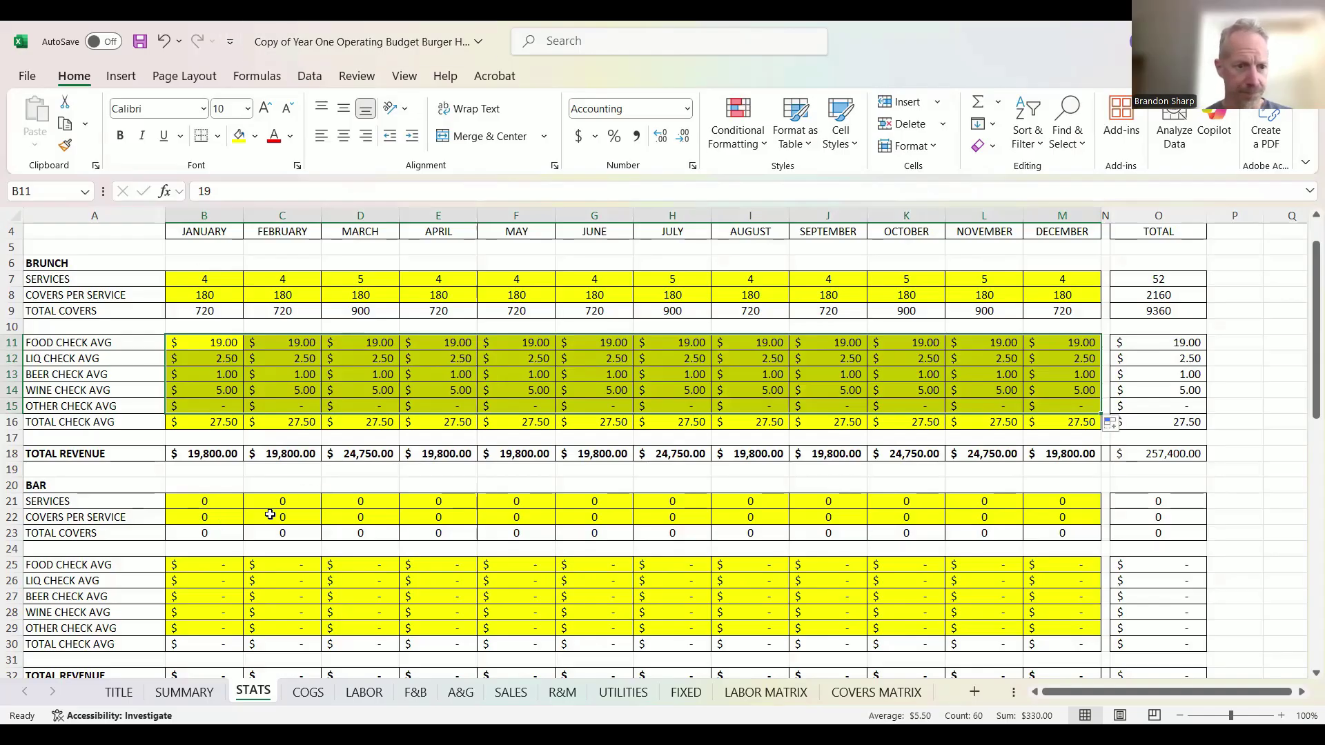
scroll(214, 500, down, 1)
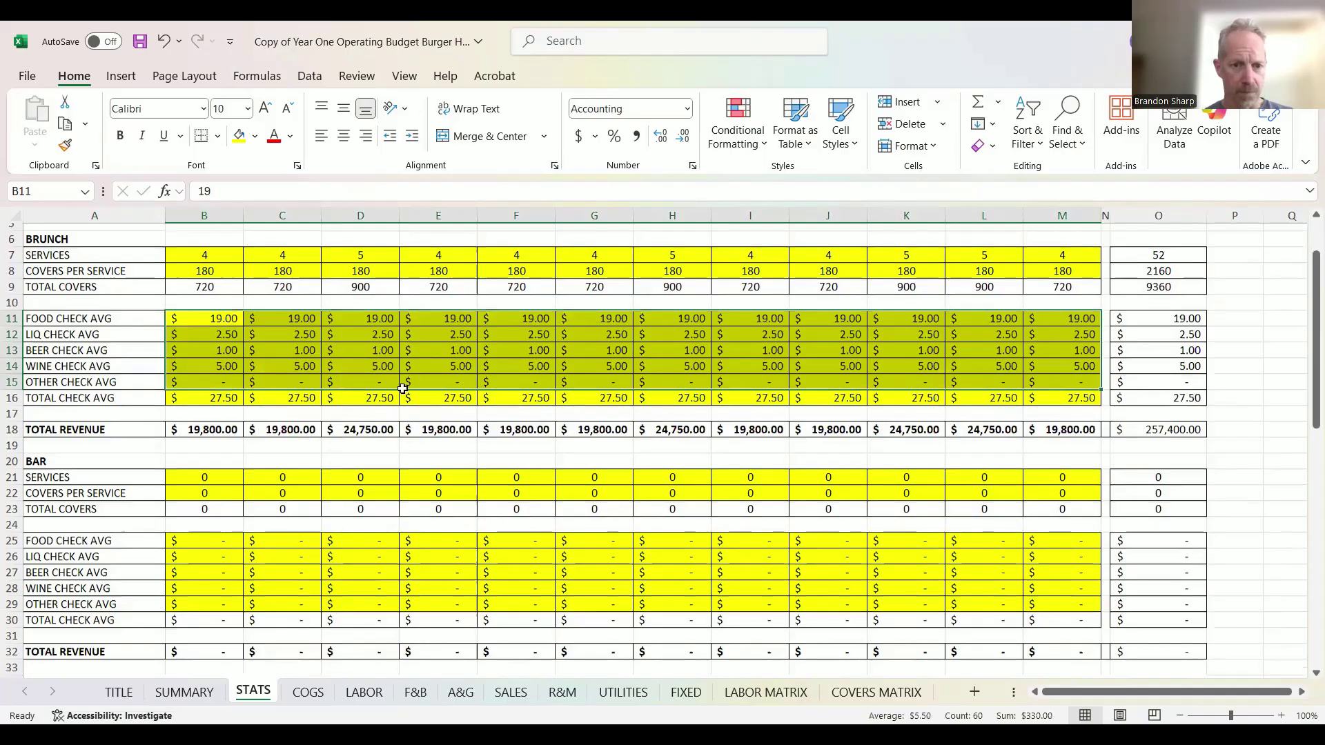
scroll(359, 414, down, 3)
scroll(376, 397, up, 4)
scroll(366, 392, down, 6)
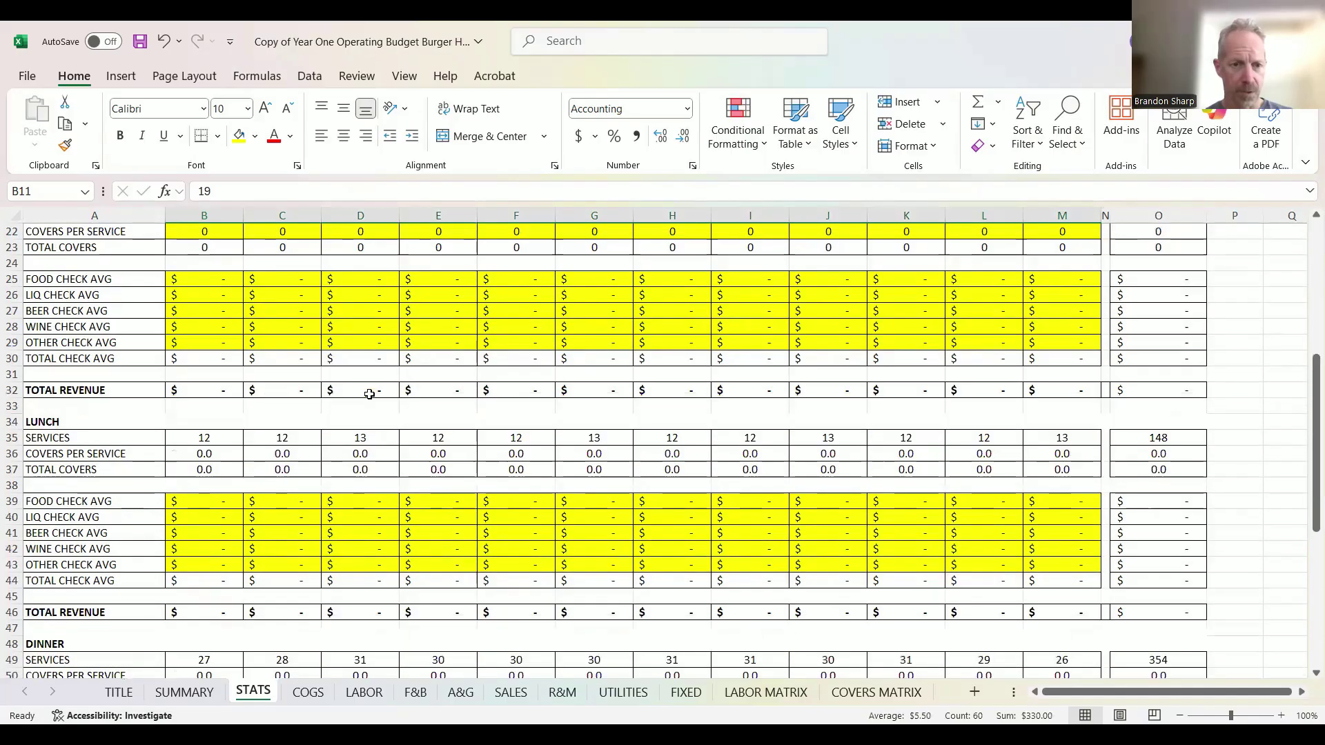
- On the COVERS MATRIX sheet, enter January LUNCH covers of 75 for Wednesday and Thursday, 85 for Friday and 115 for Saturday
scroll(360, 392, down, 1)
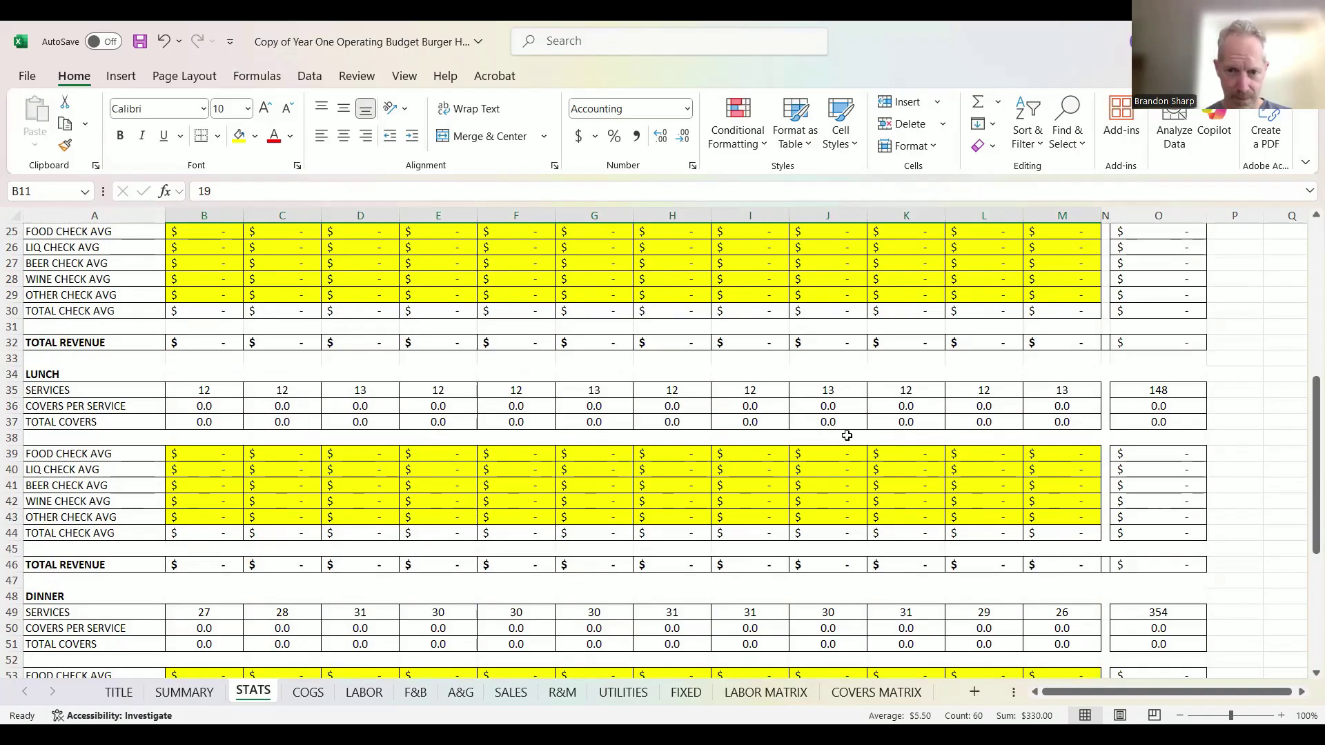
scroll(148, 540, down, 1)
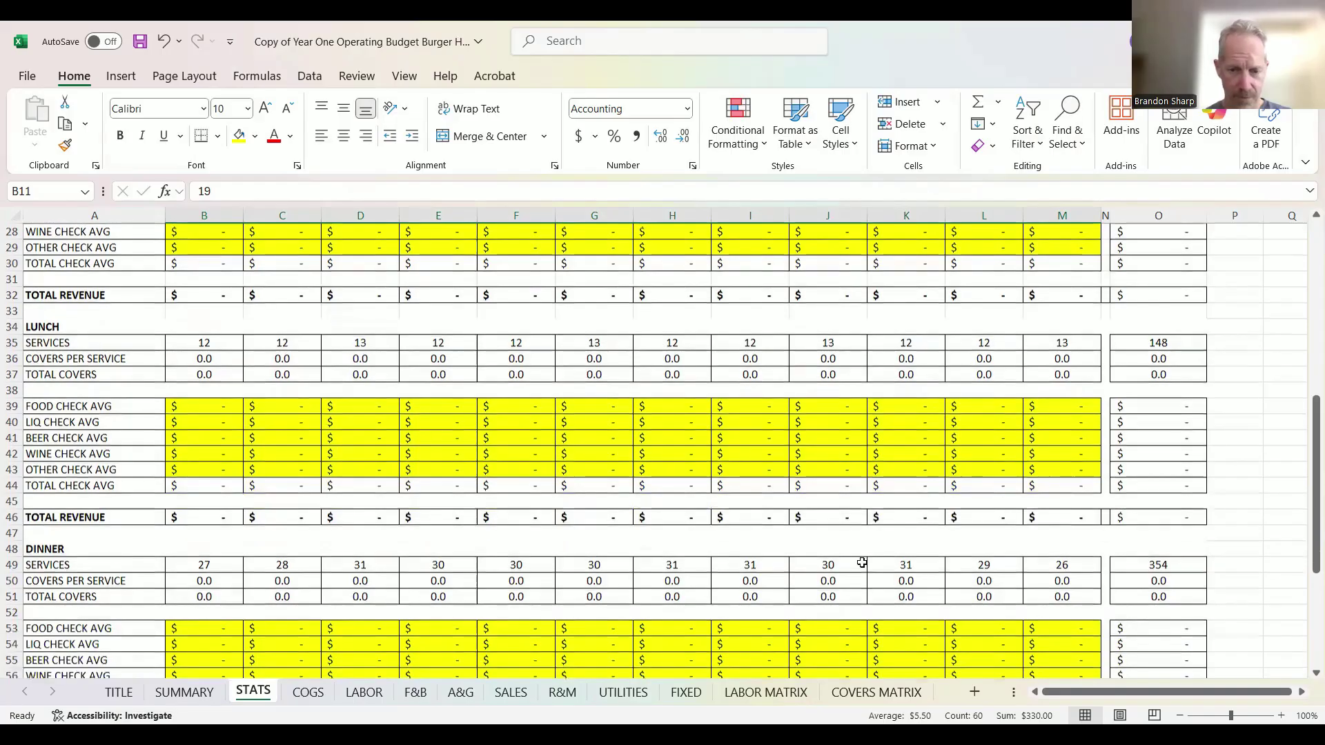
click(877, 692)
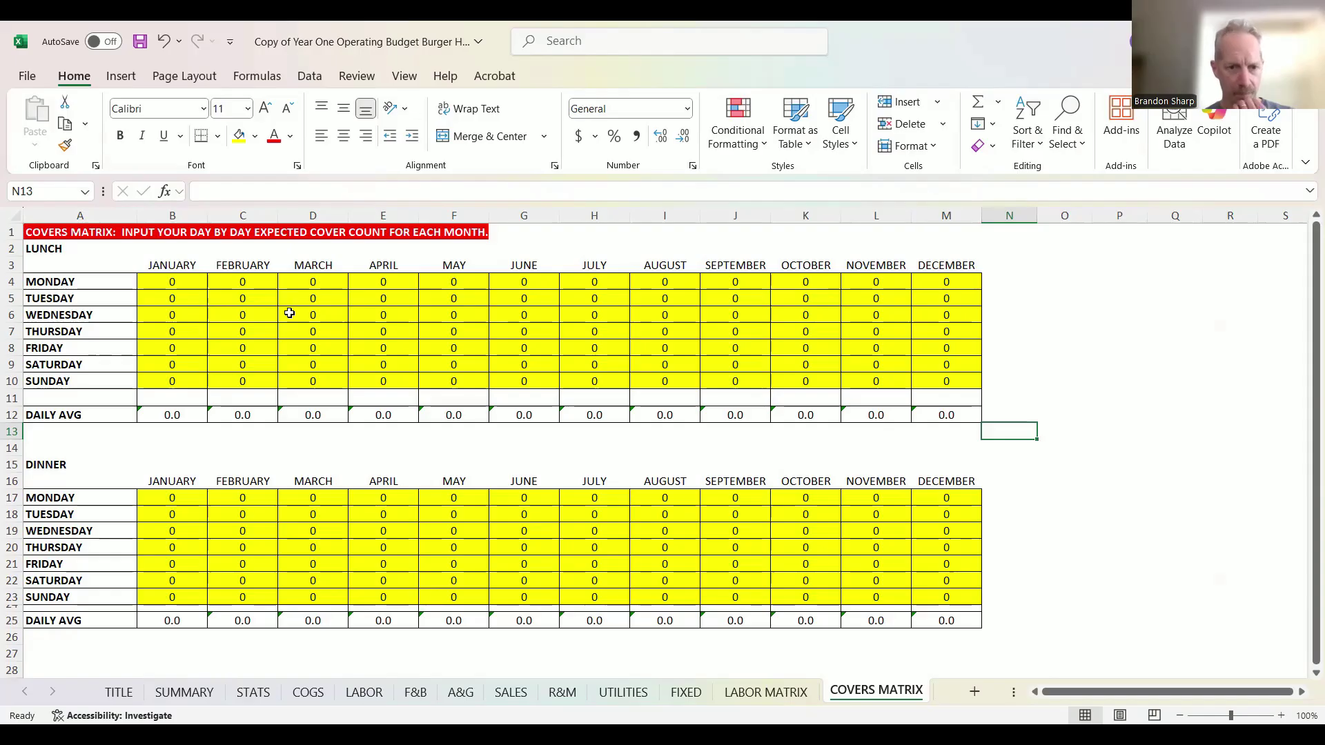
click(193, 282)
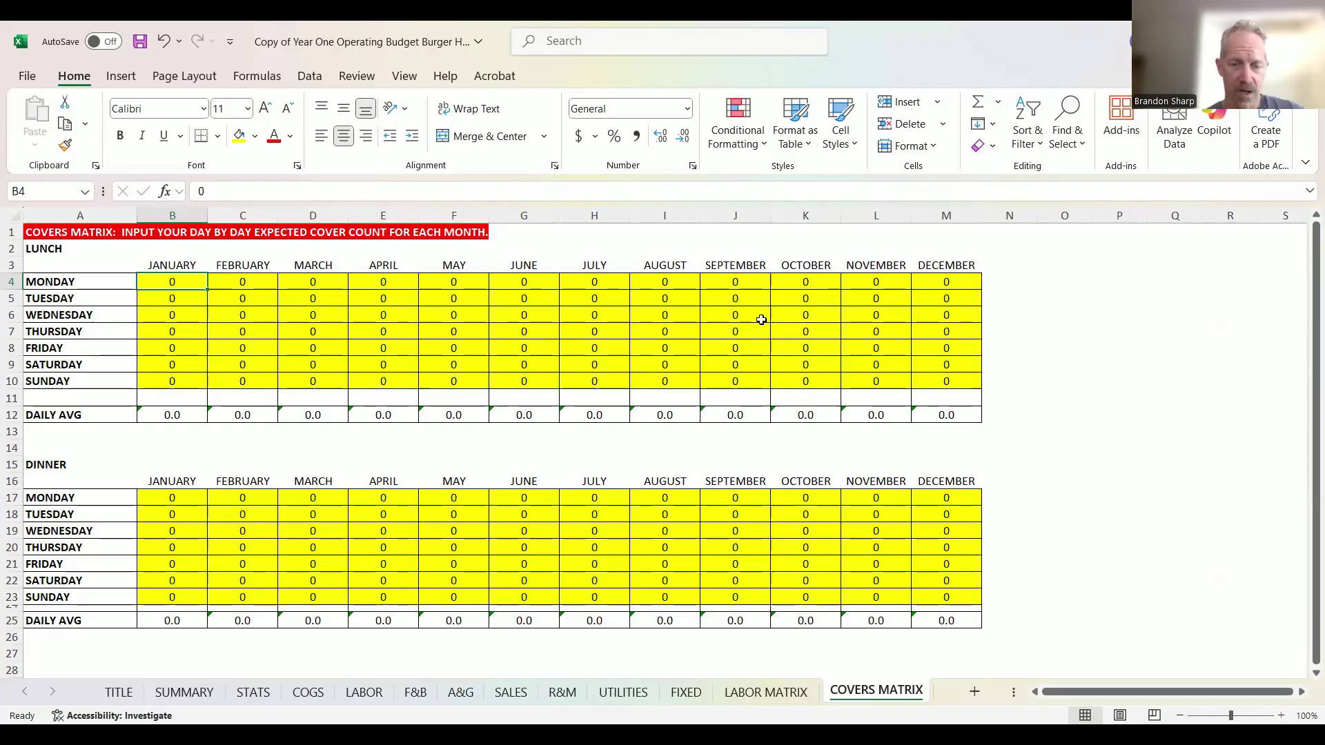
click(187, 316)
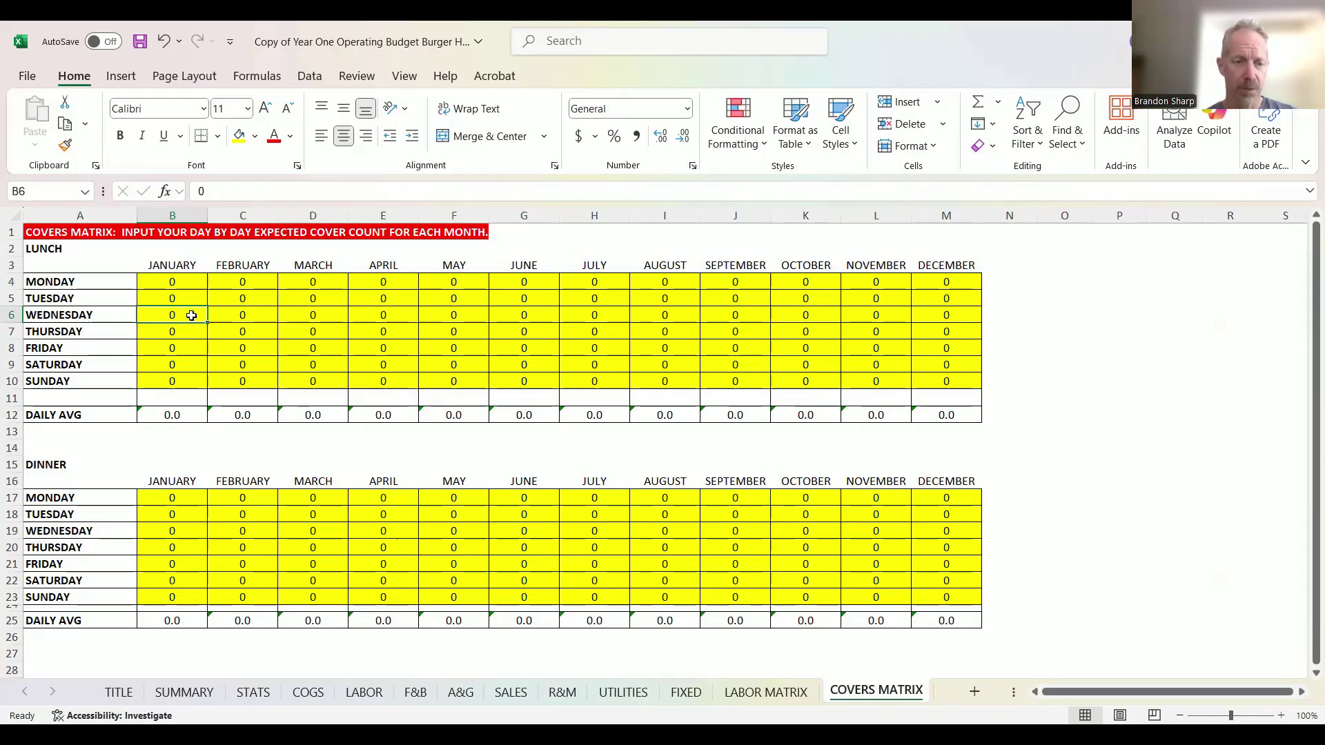
text(75)
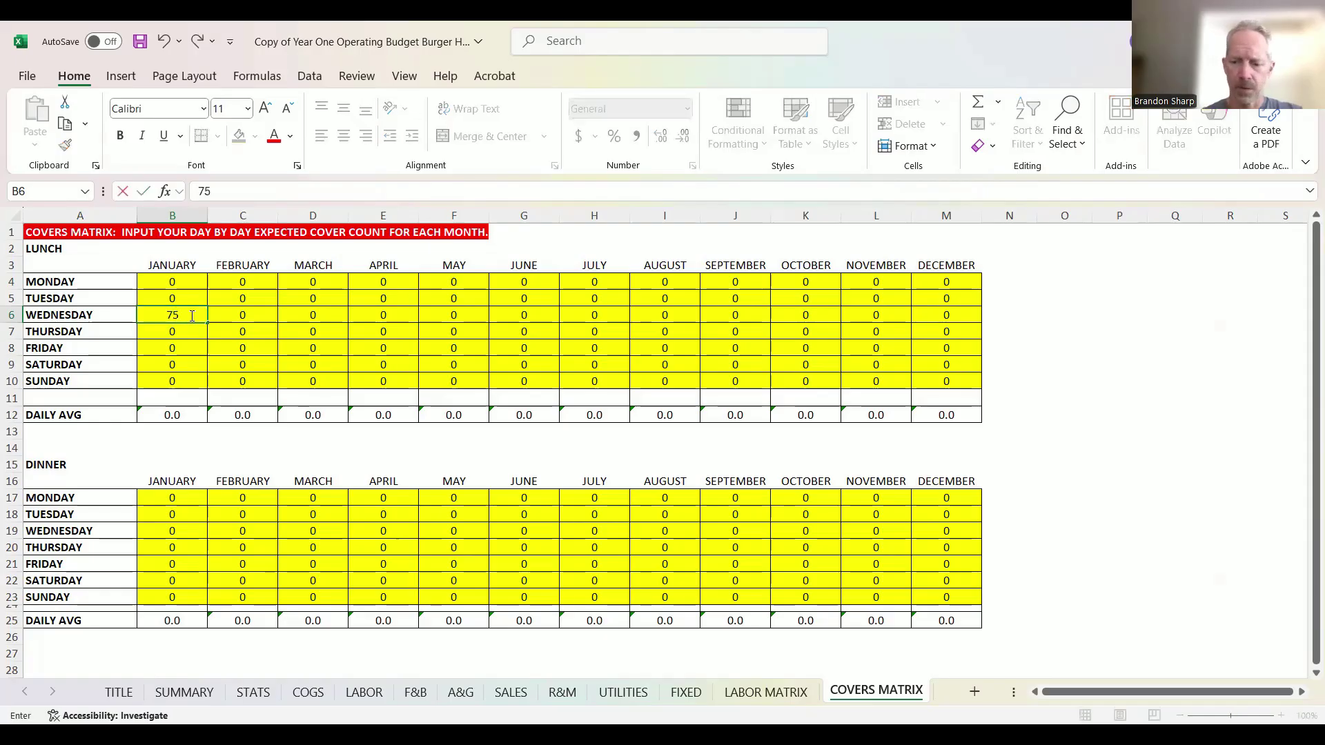
key(Return)
text(75)
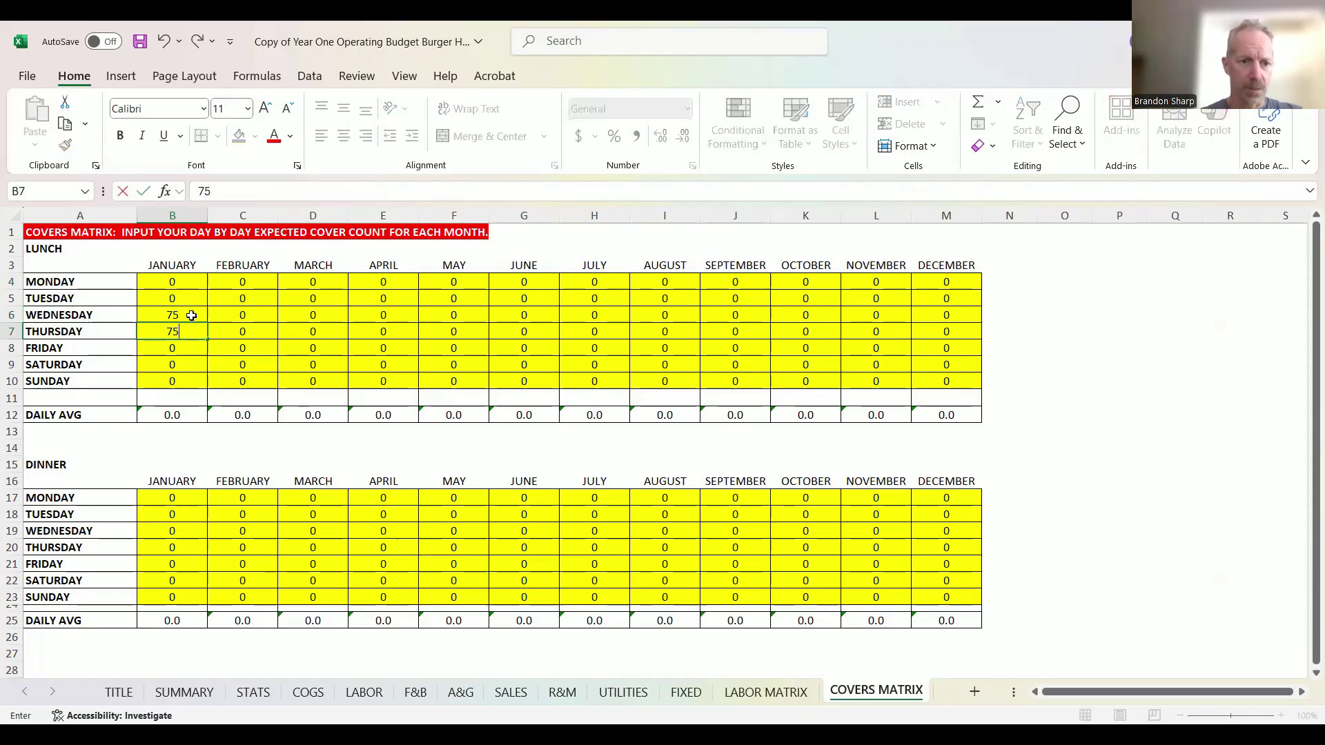
key(Return)
text(85)
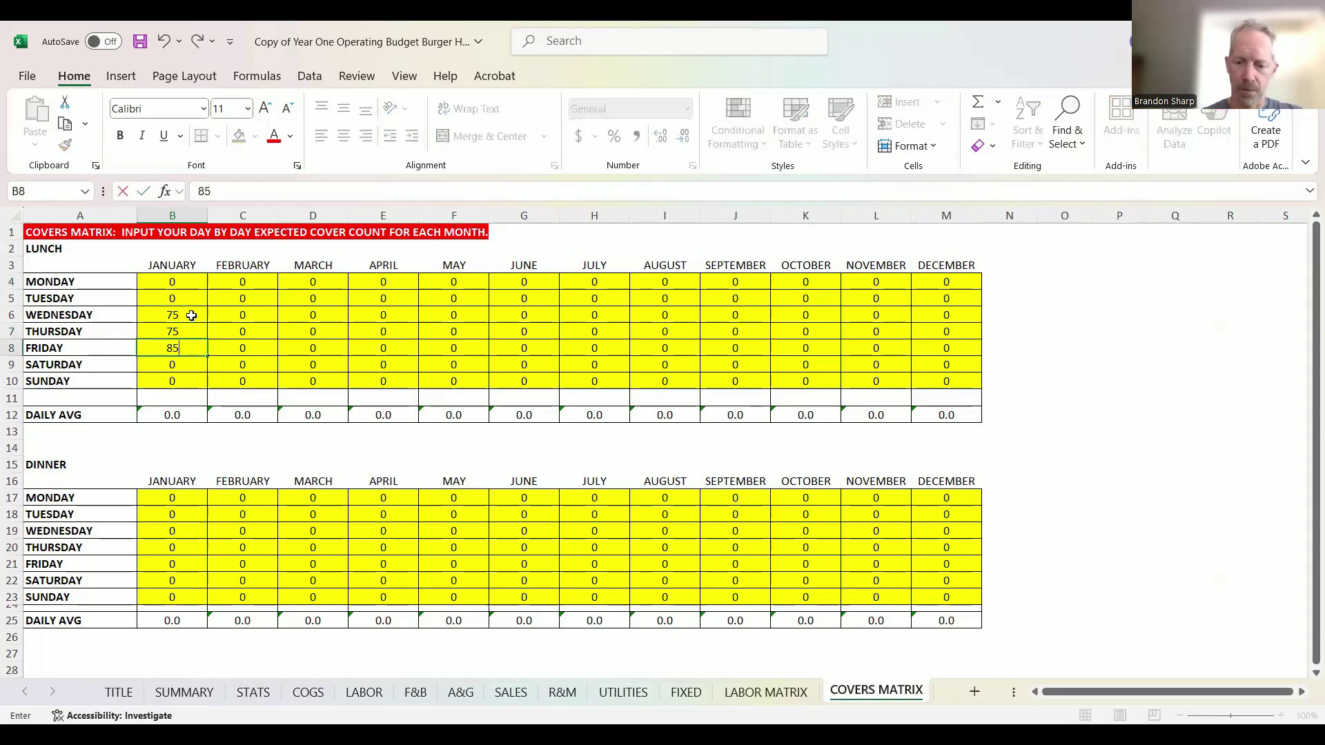
key(Return)
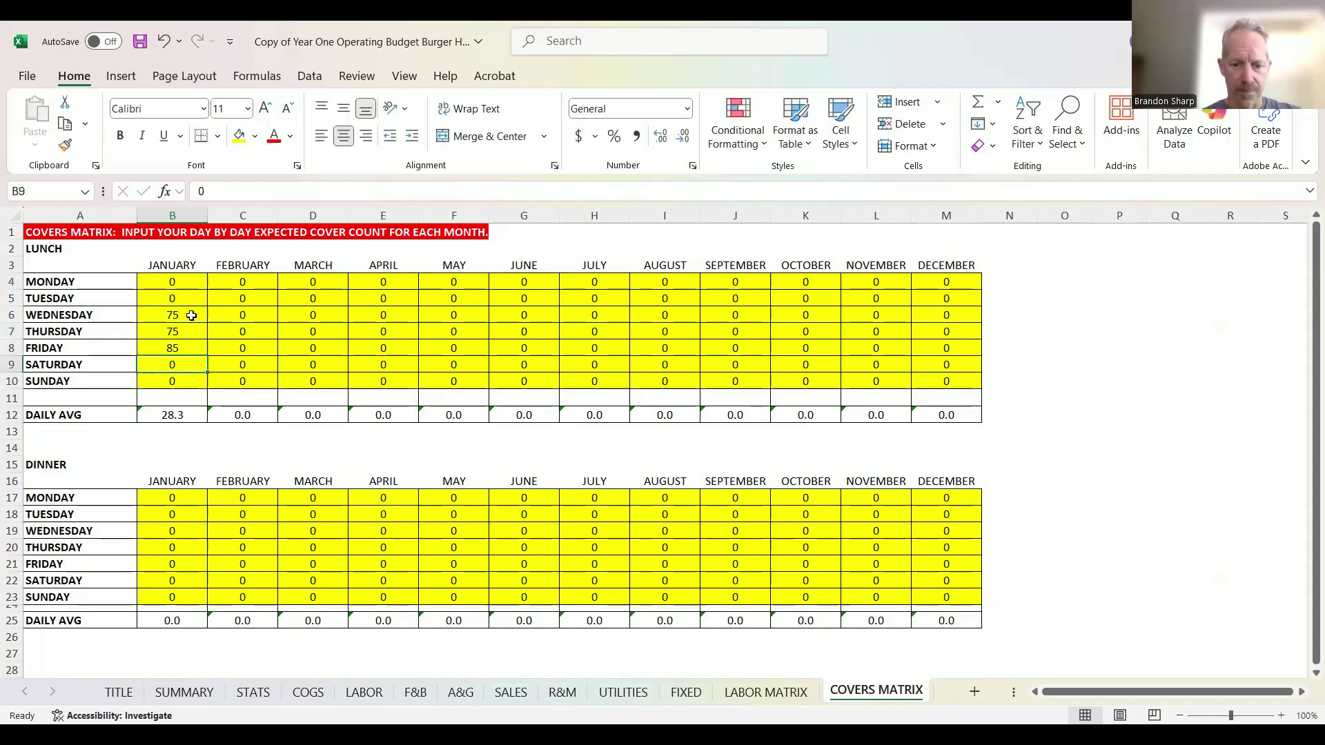
text(115)
key(Return)
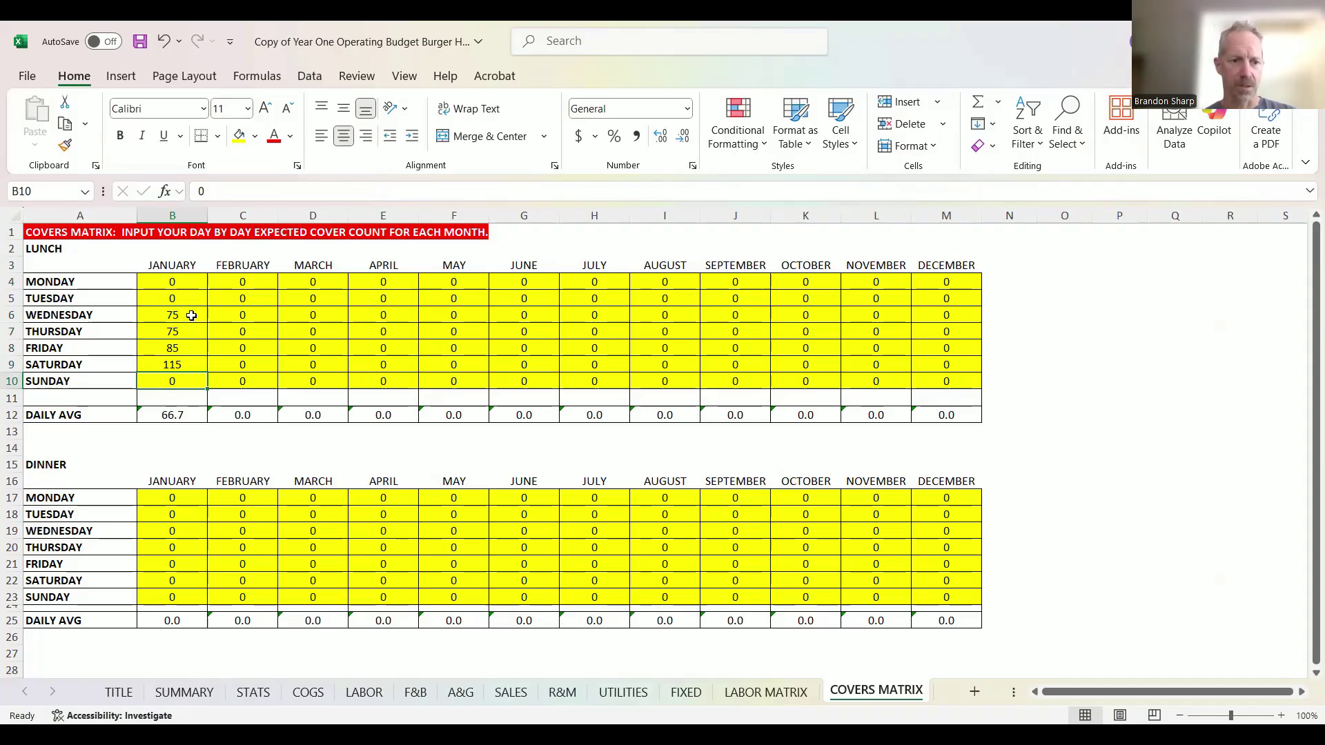
- Enter January DINNER covers of 90 for Monday, Tuesday and Wednesday and 100 for Thursday
click(187, 499)
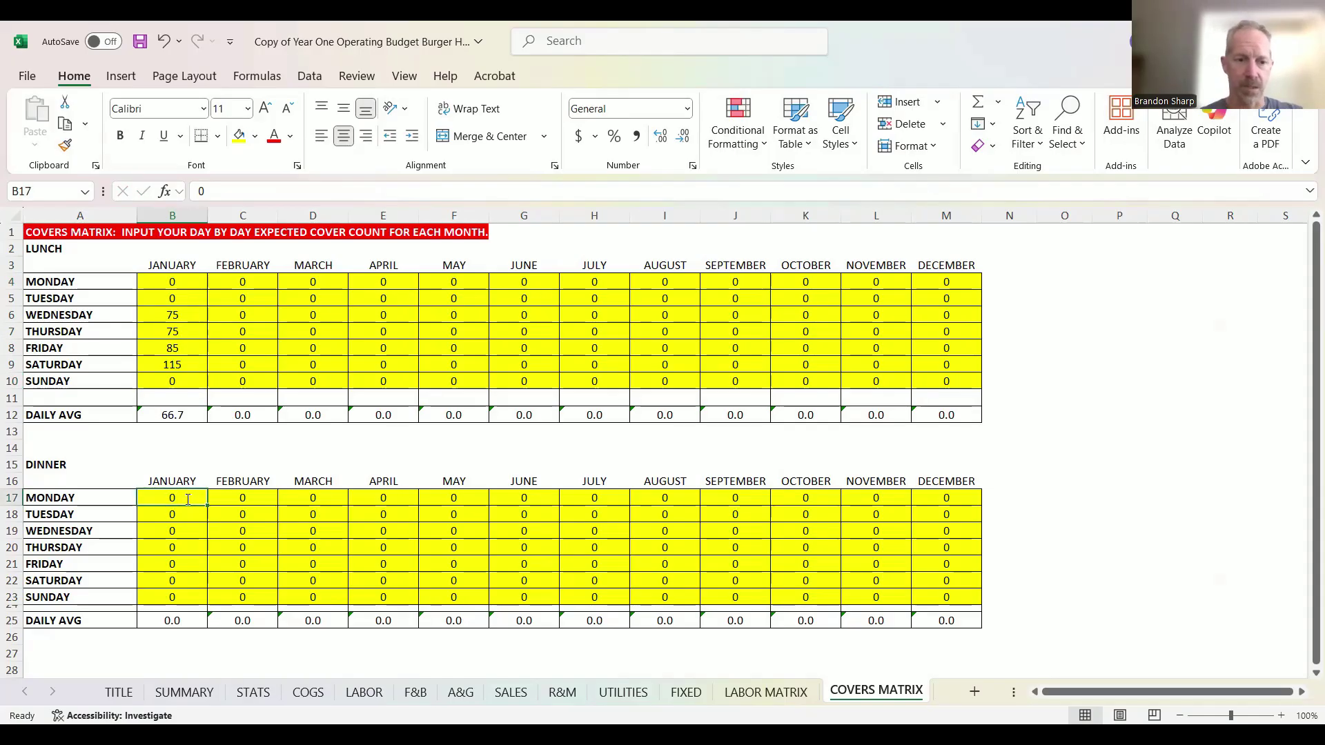
text(90)
key(Return)
text(90)
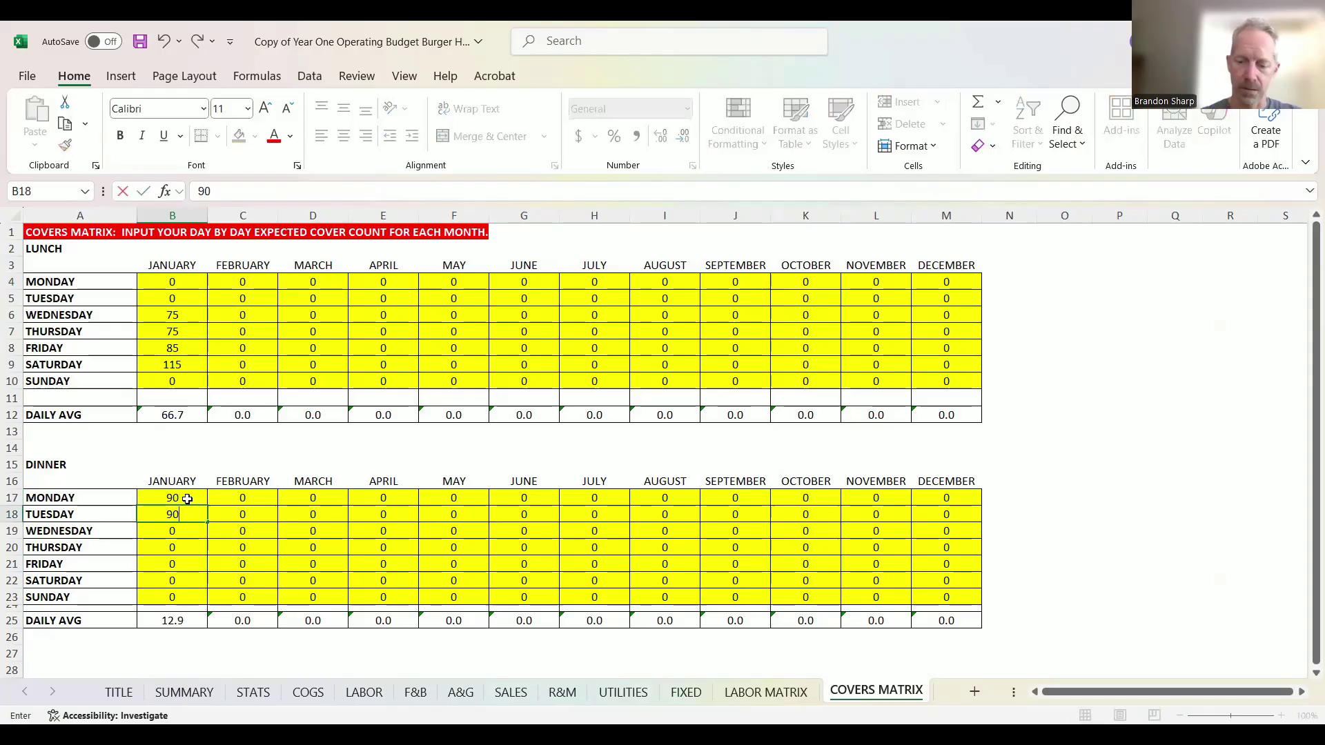
key(Return)
text(90)
key(Return)
text(100)
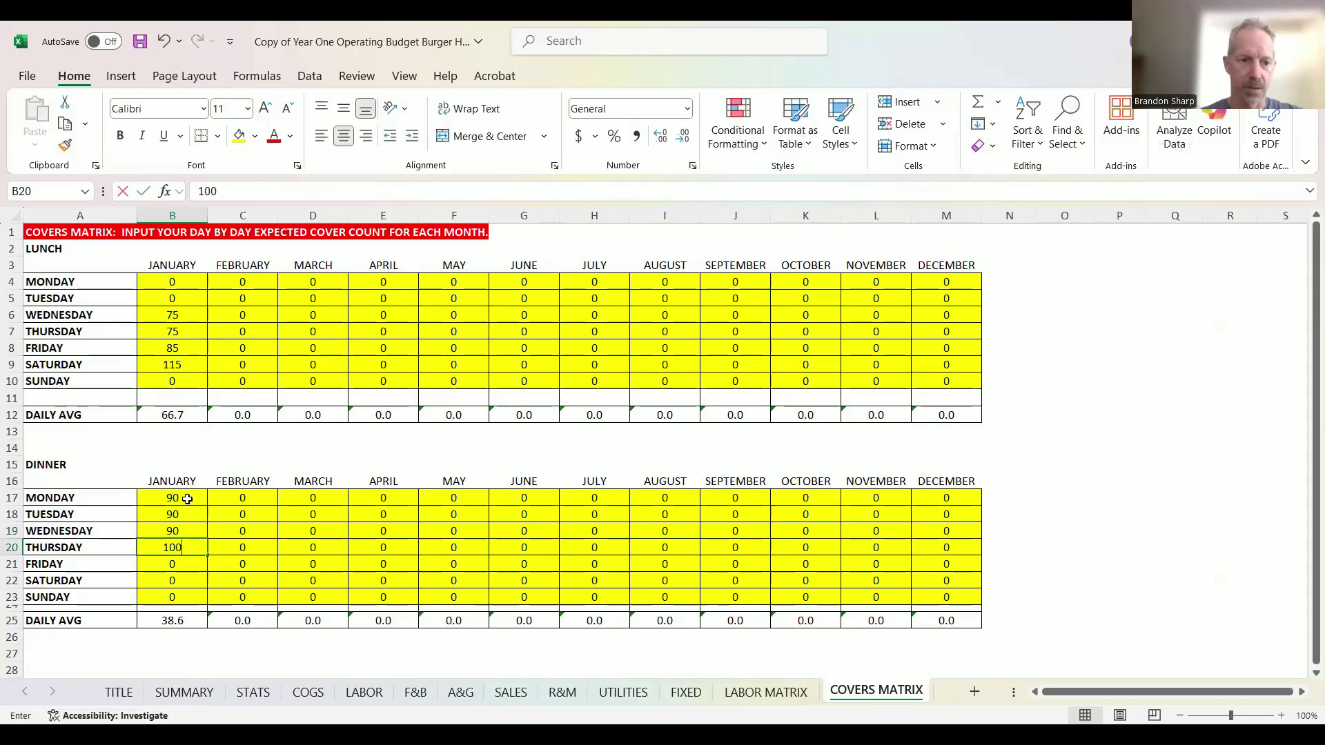
key(Return)
- Enter January DINNER covers of 115 for Friday, 135 for Saturday and 95 for Sunday
text(11)
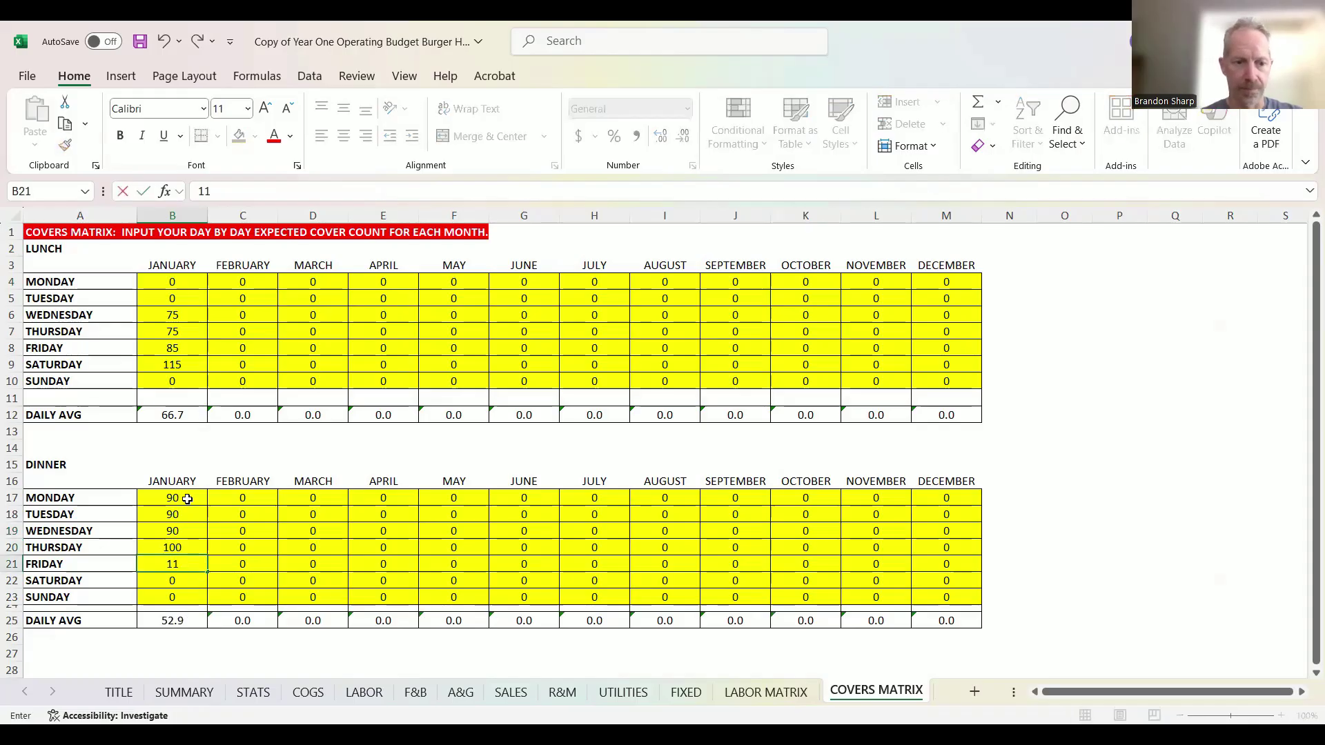
text(5)
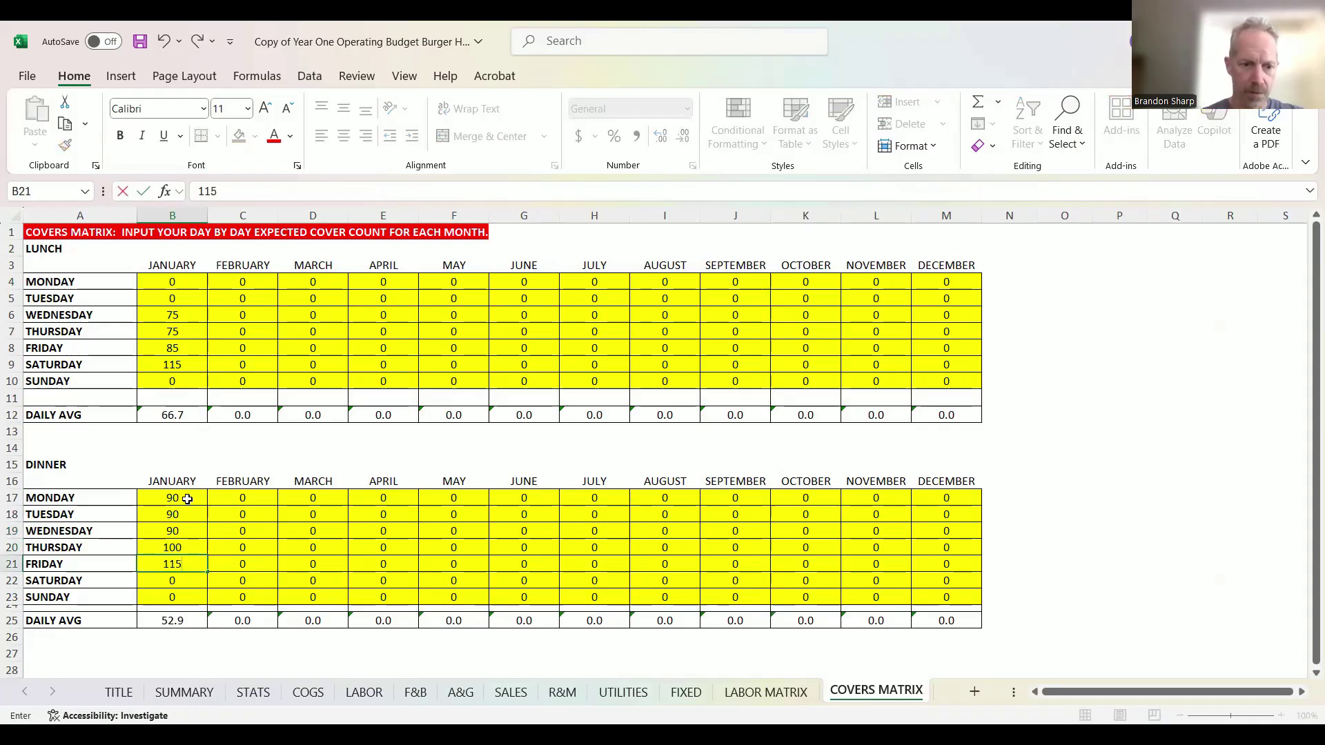
key(Return)
text(135)
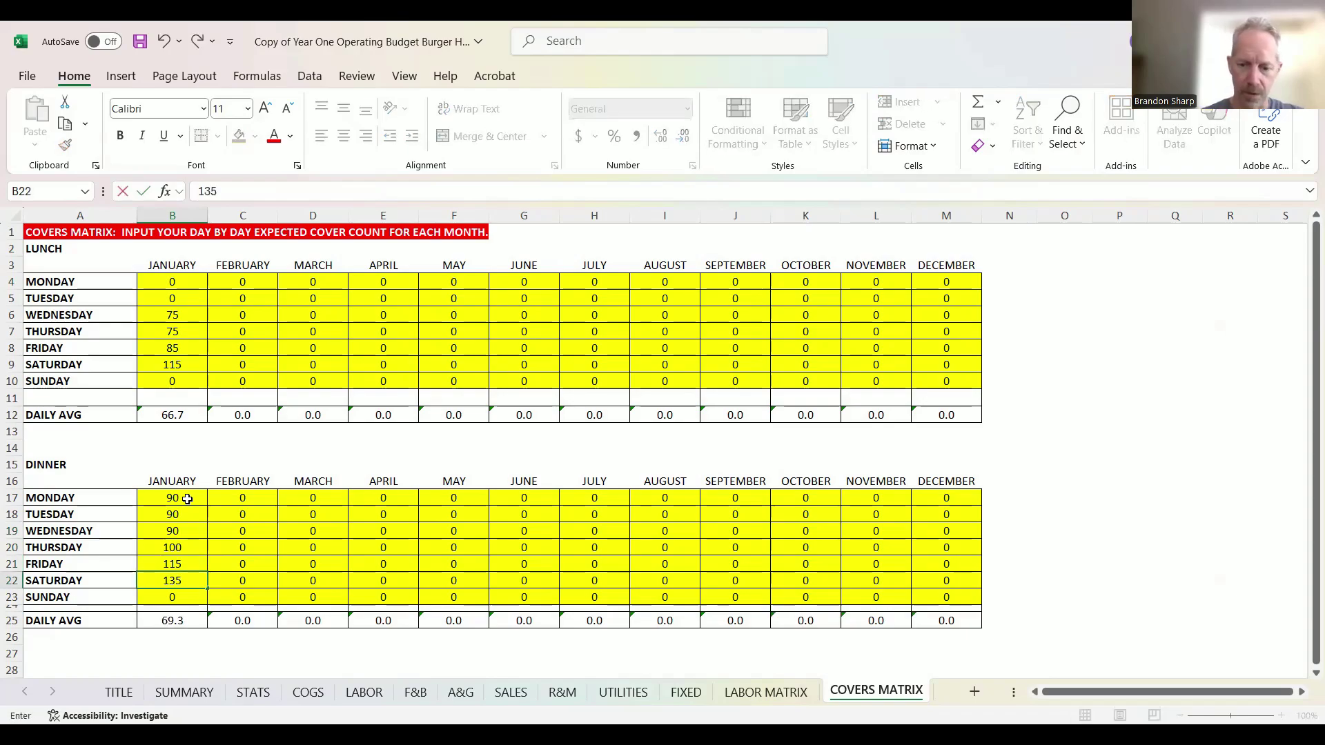
key(Return)
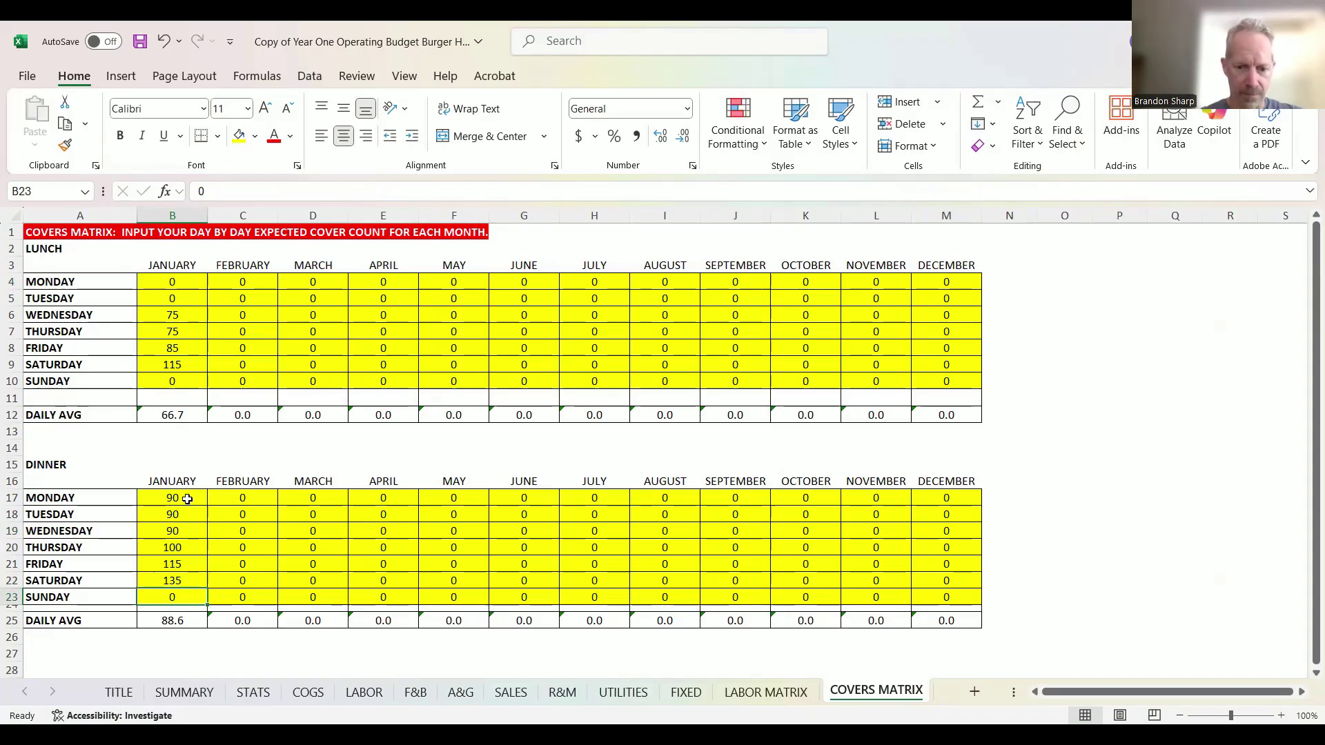
text(95)
key(Return)
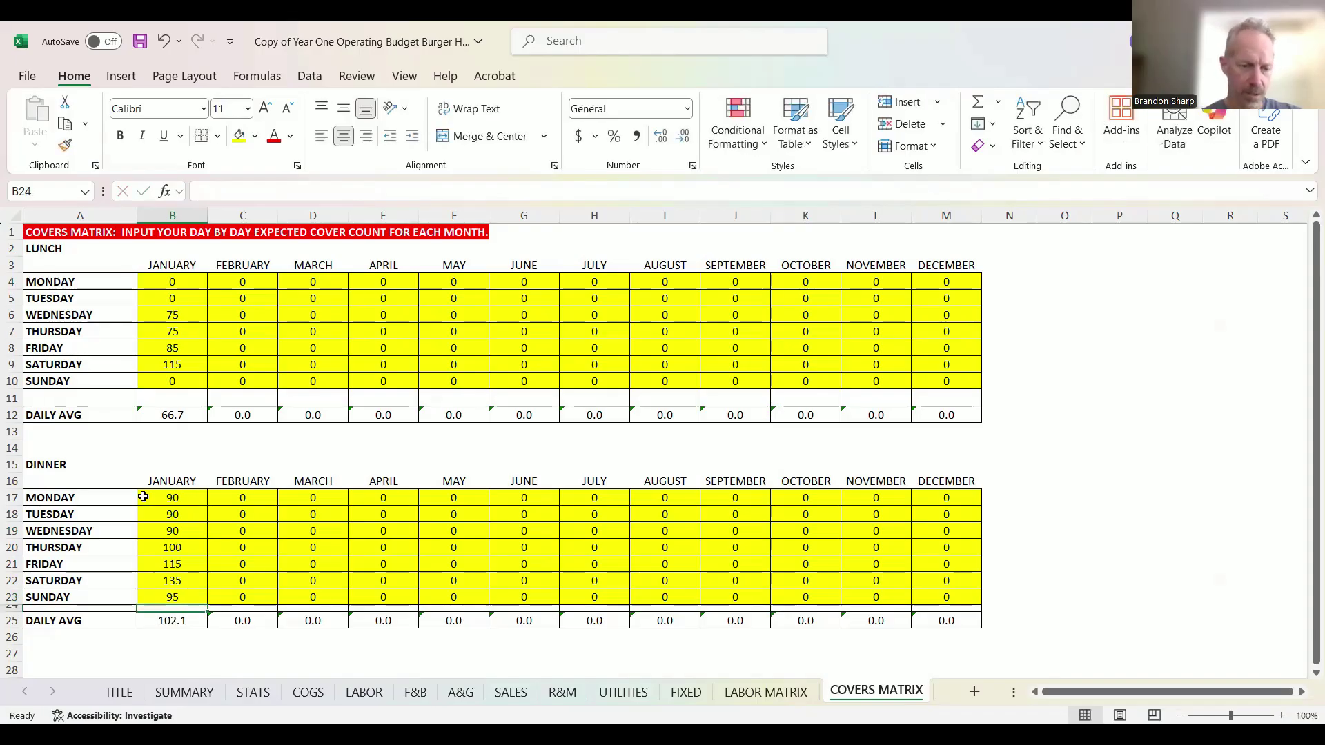
- Review the January column on the STATS sheet across the BRUNCH, BAR, LUNCH and DINNER sections
scroll(181, 566, down, 1)
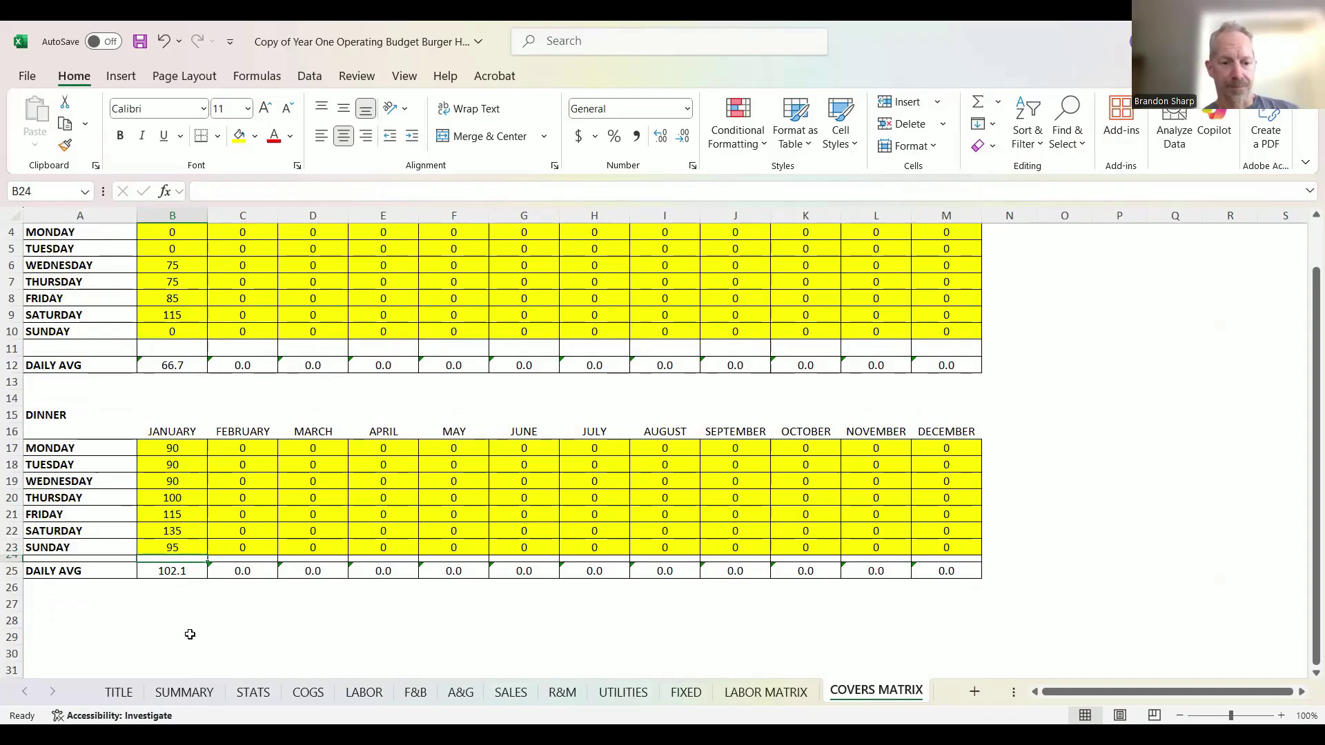
click(247, 694)
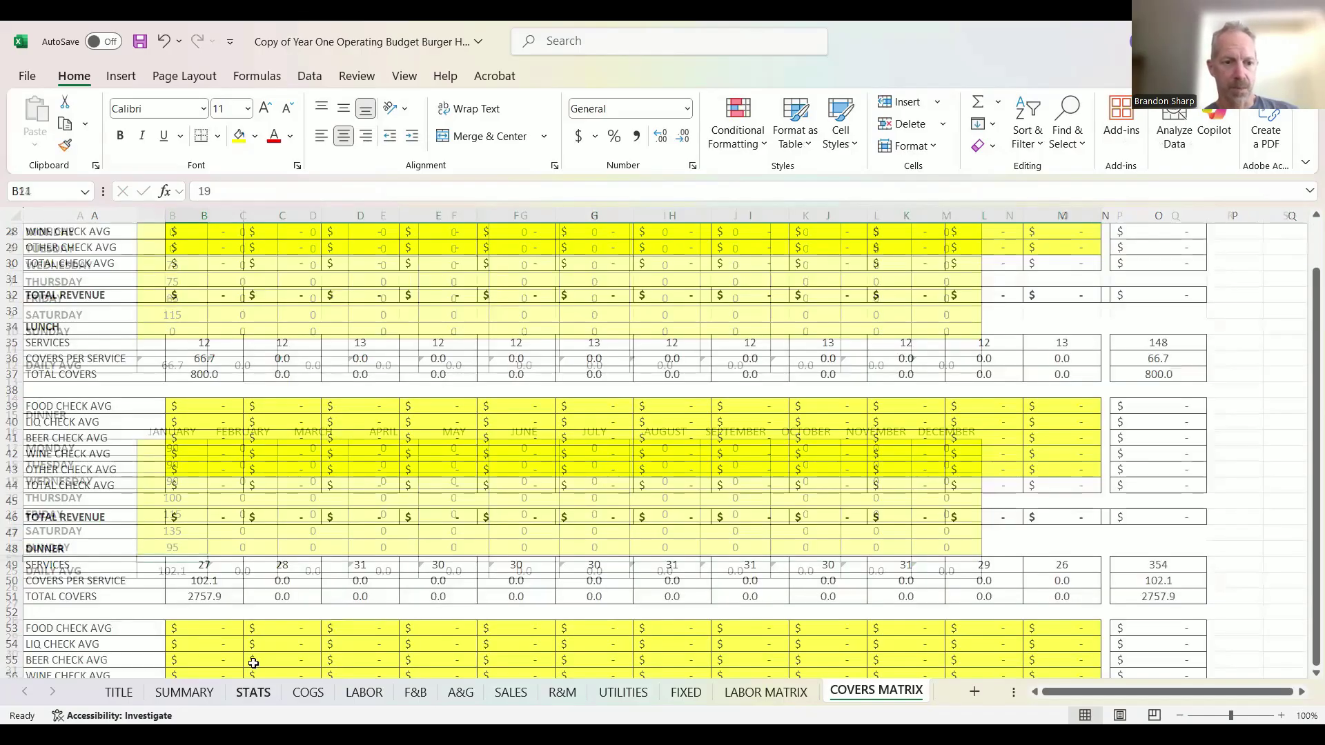
scroll(267, 585, down, 1)
scroll(233, 325, down, 1)
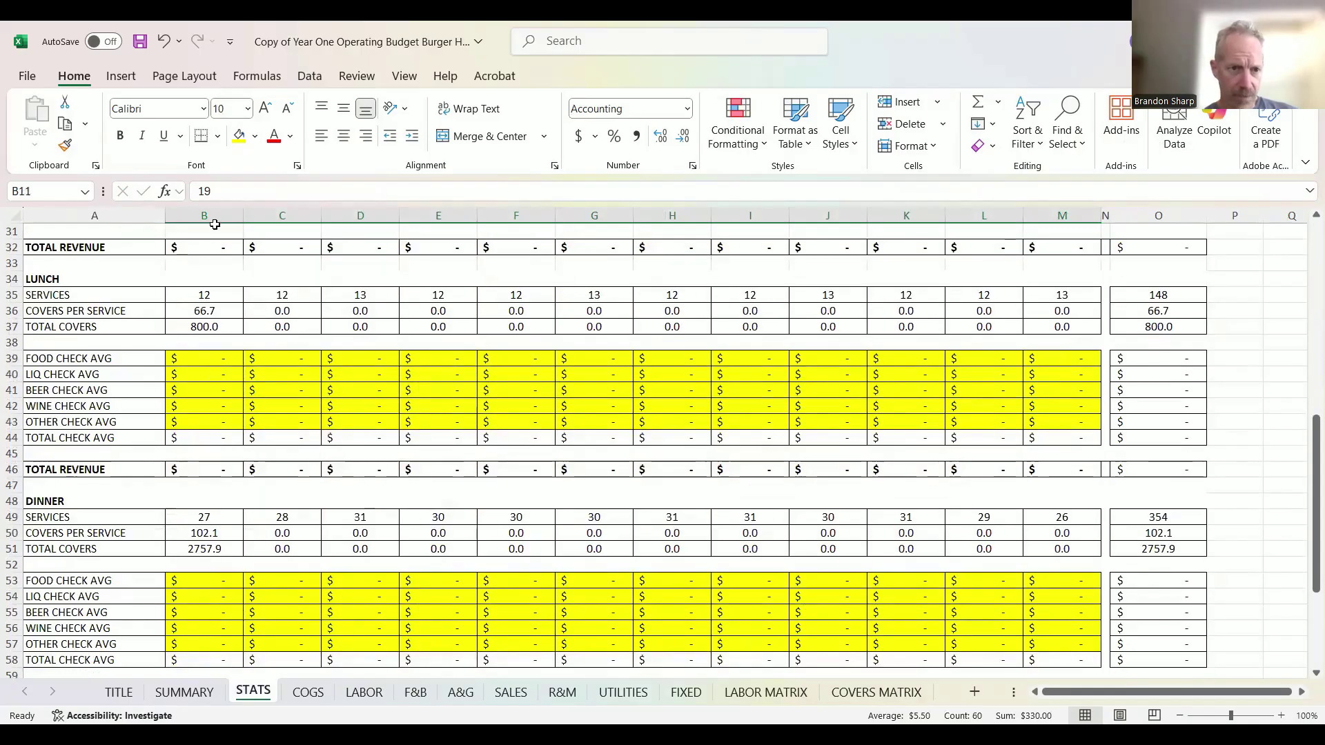
scroll(198, 319, down, 2)
scroll(199, 321, up, 8)
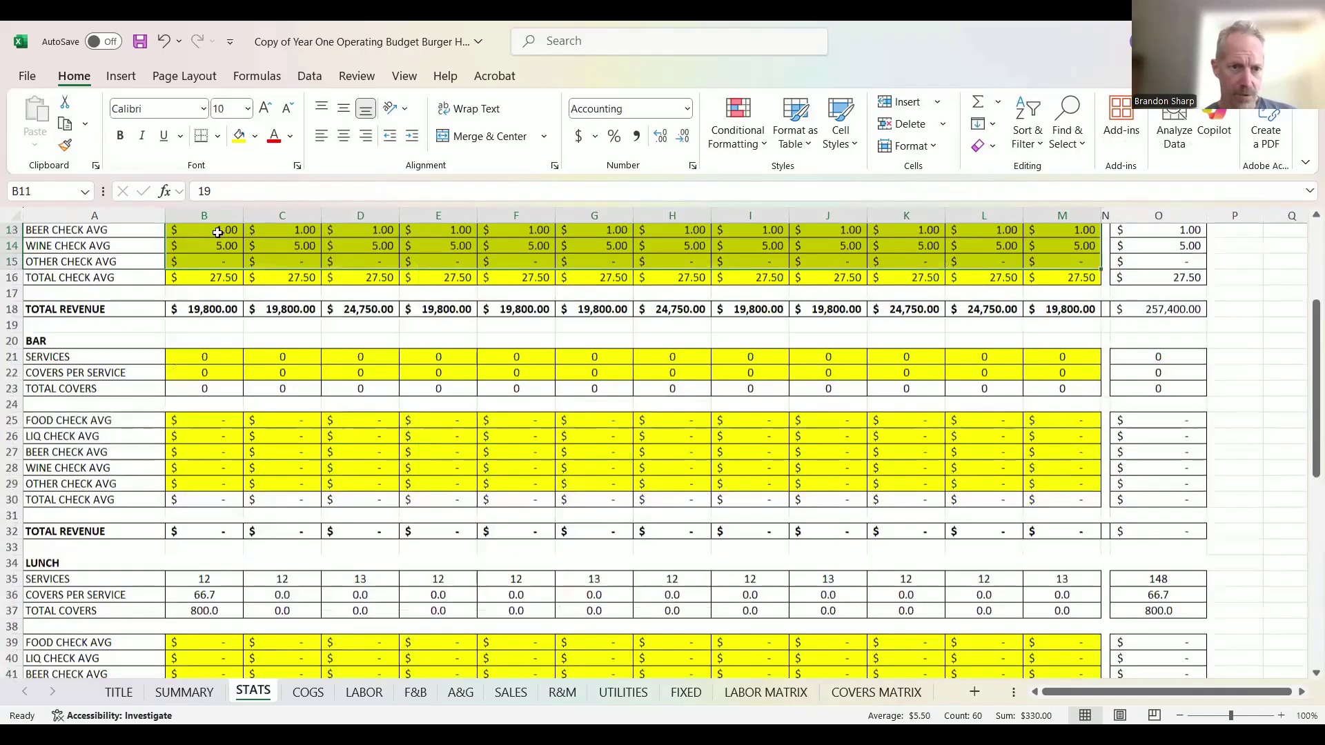
scroll(210, 231, up, 4)
click(204, 216)
scroll(222, 350, down, 6)
scroll(221, 350, down, 3)
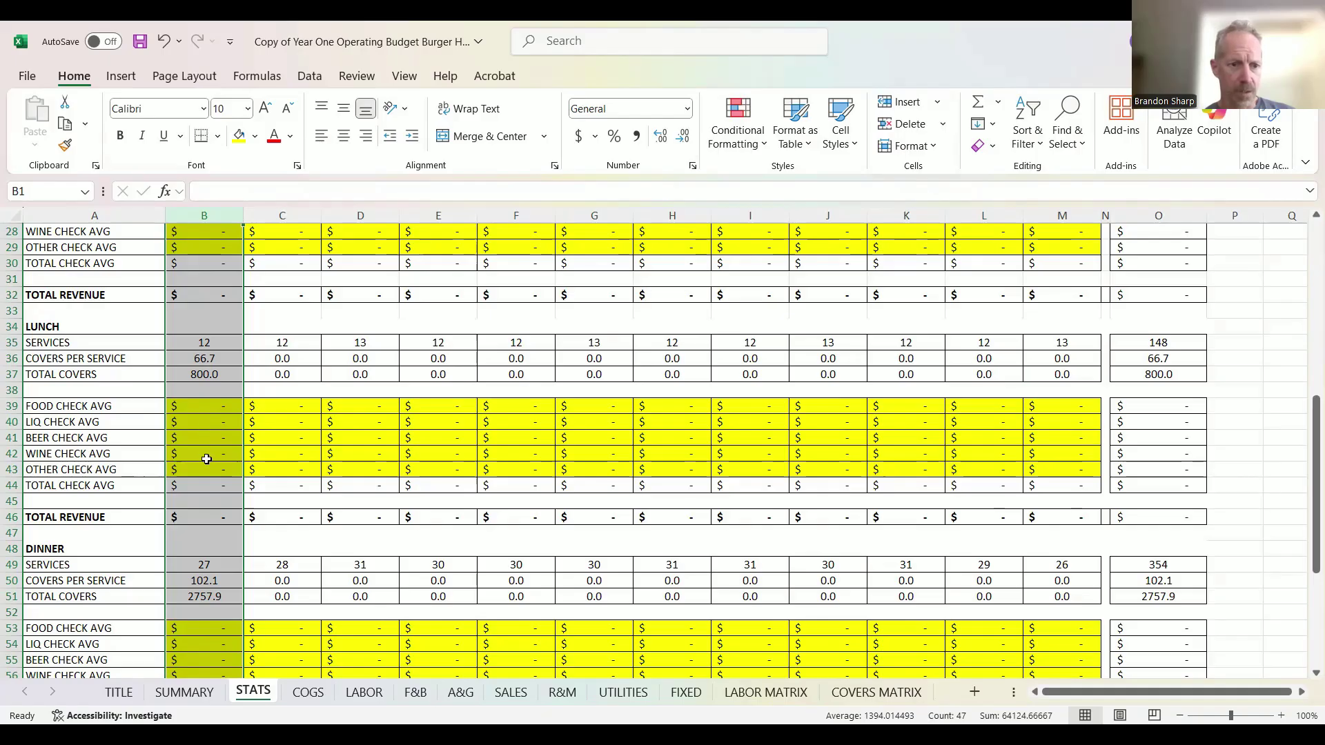
scroll(212, 479, up, 5)
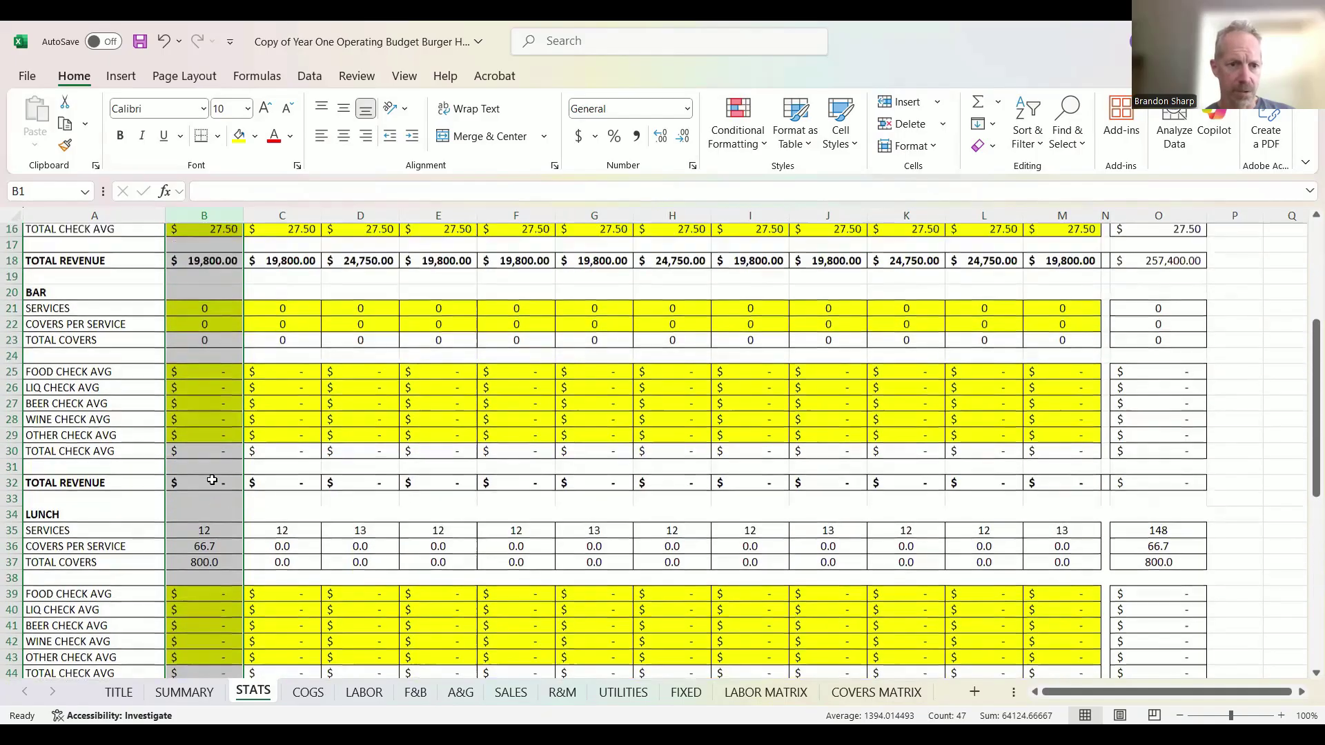
scroll(212, 478, up, 1)
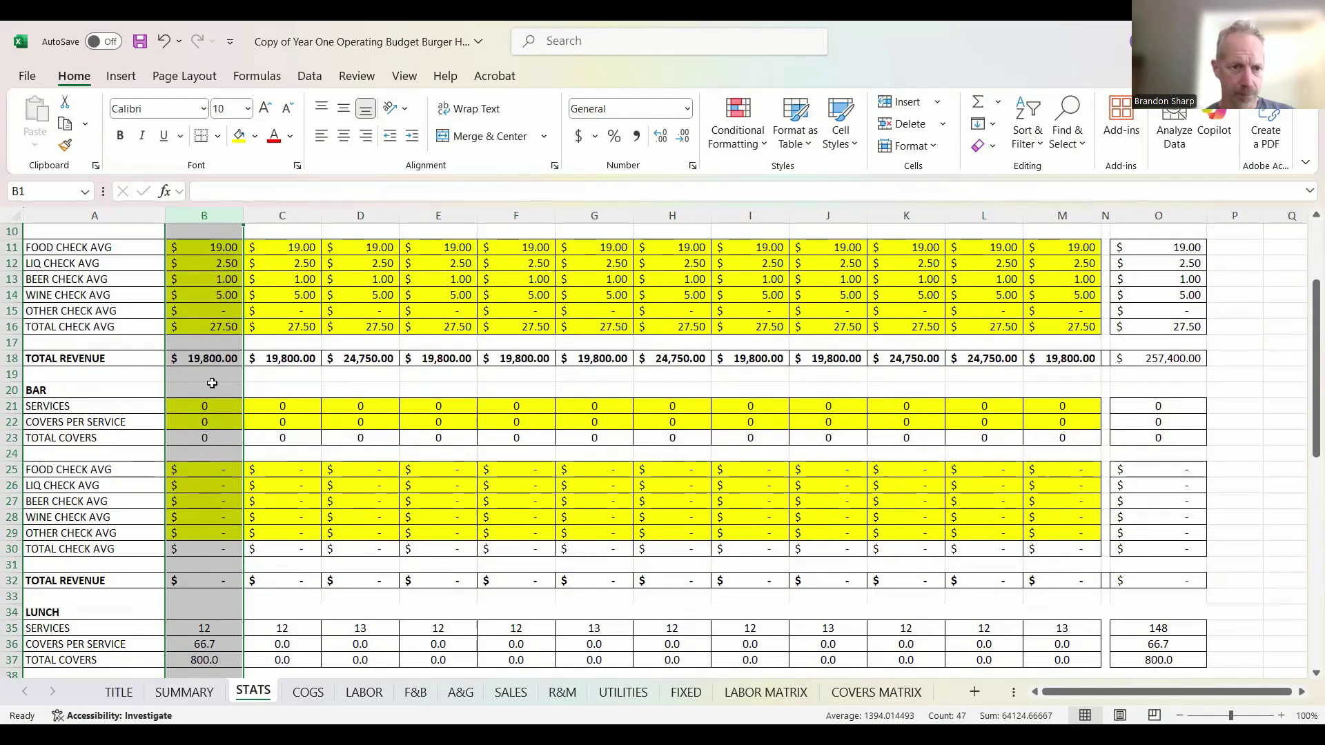
- Enter January LUNCH check averages of 21 for food, 0.50 for liquor, 1 for beer and 3 for wine
scroll(214, 448, down, 5)
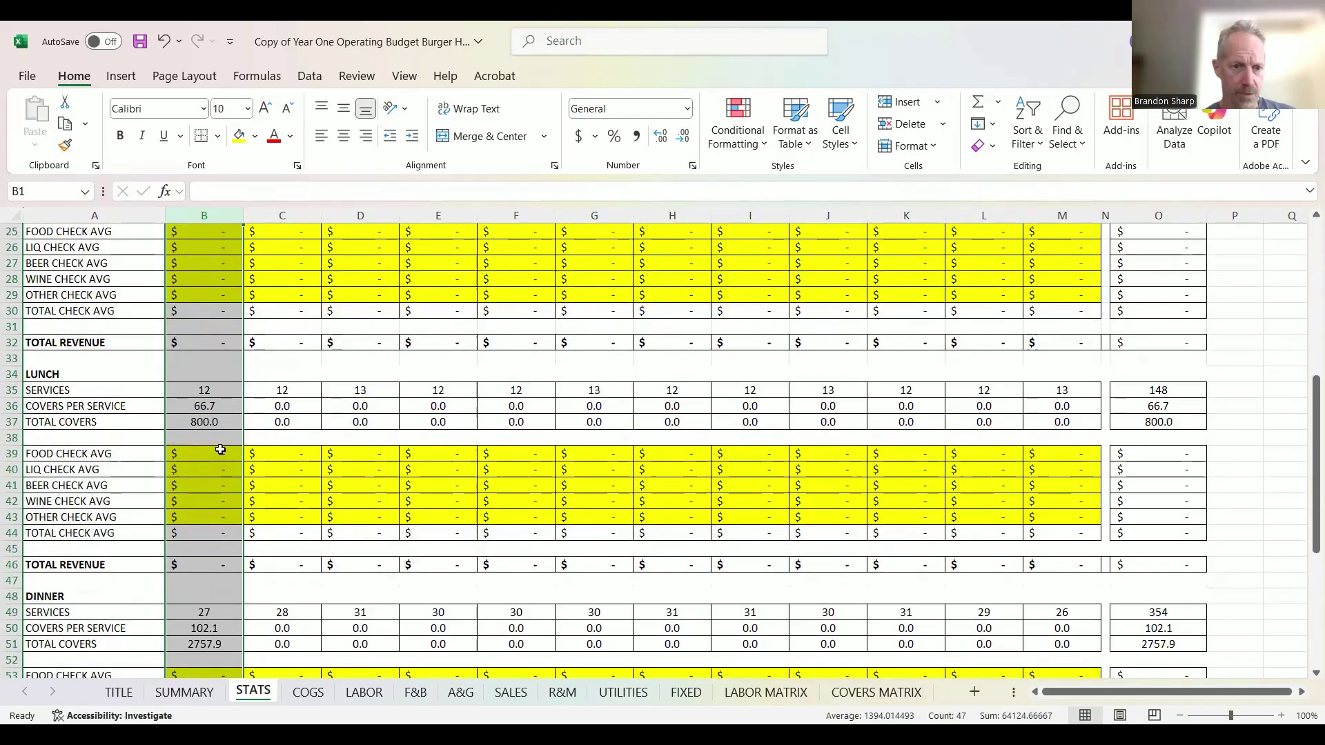
click(215, 454)
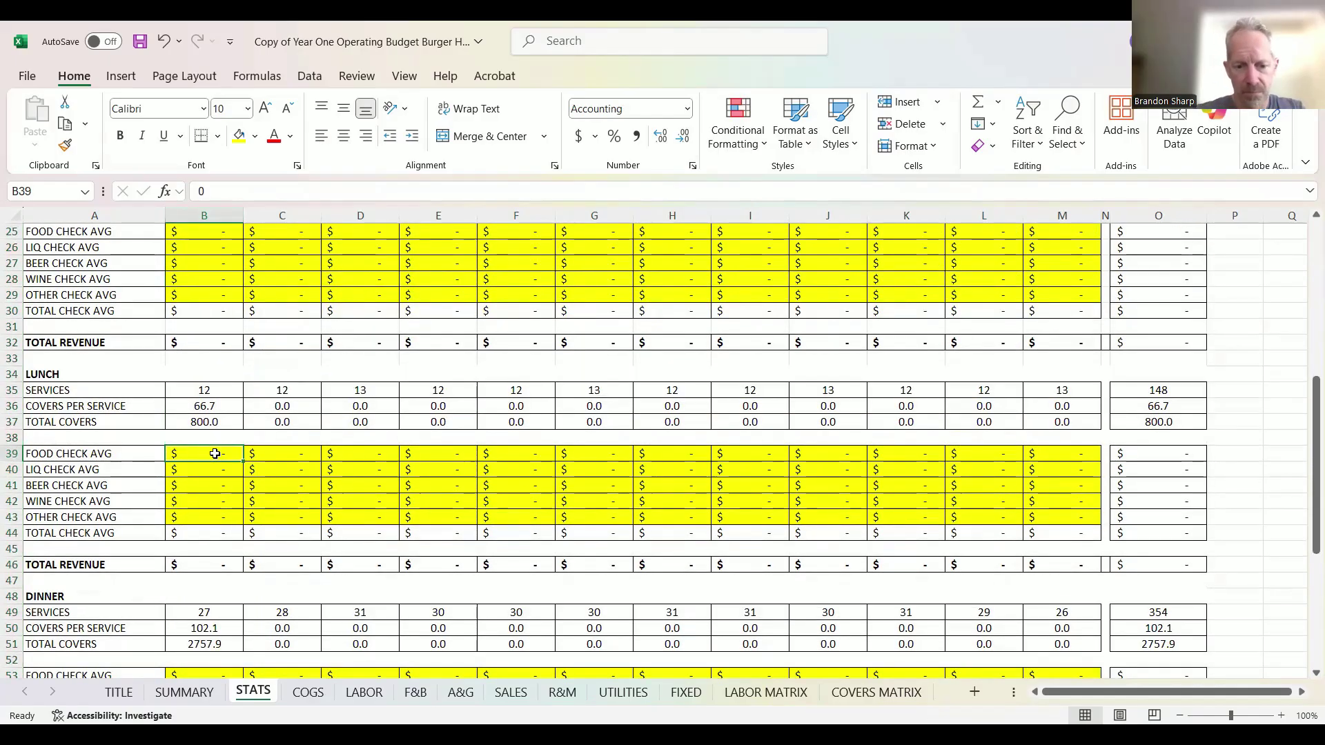
text(21)
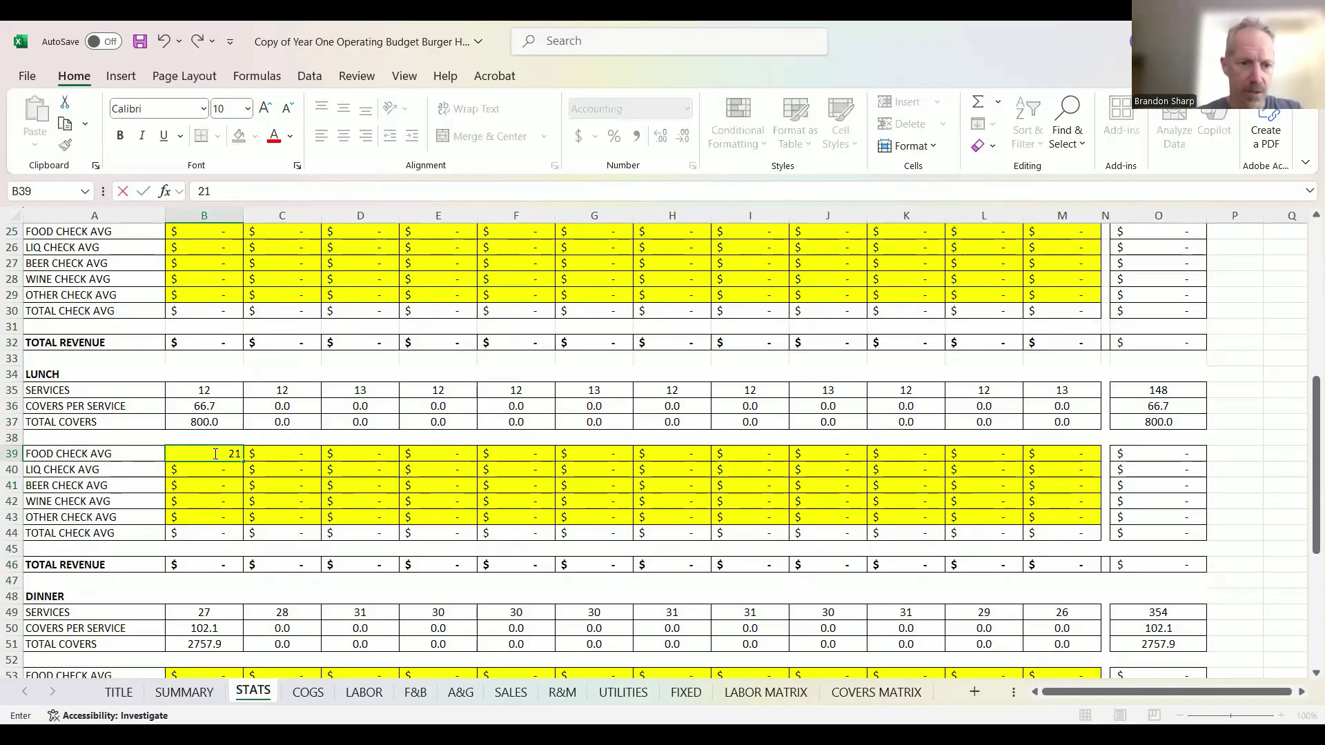
key(Return)
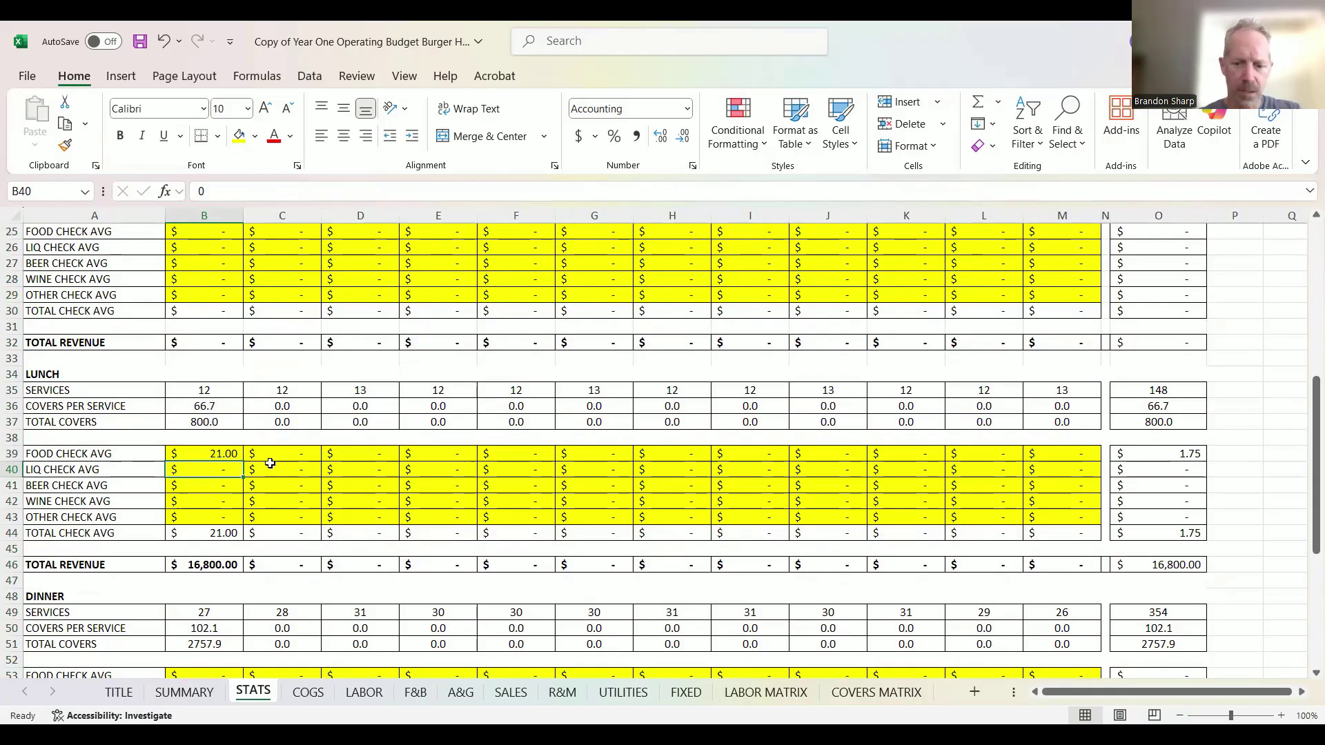
text(.5)
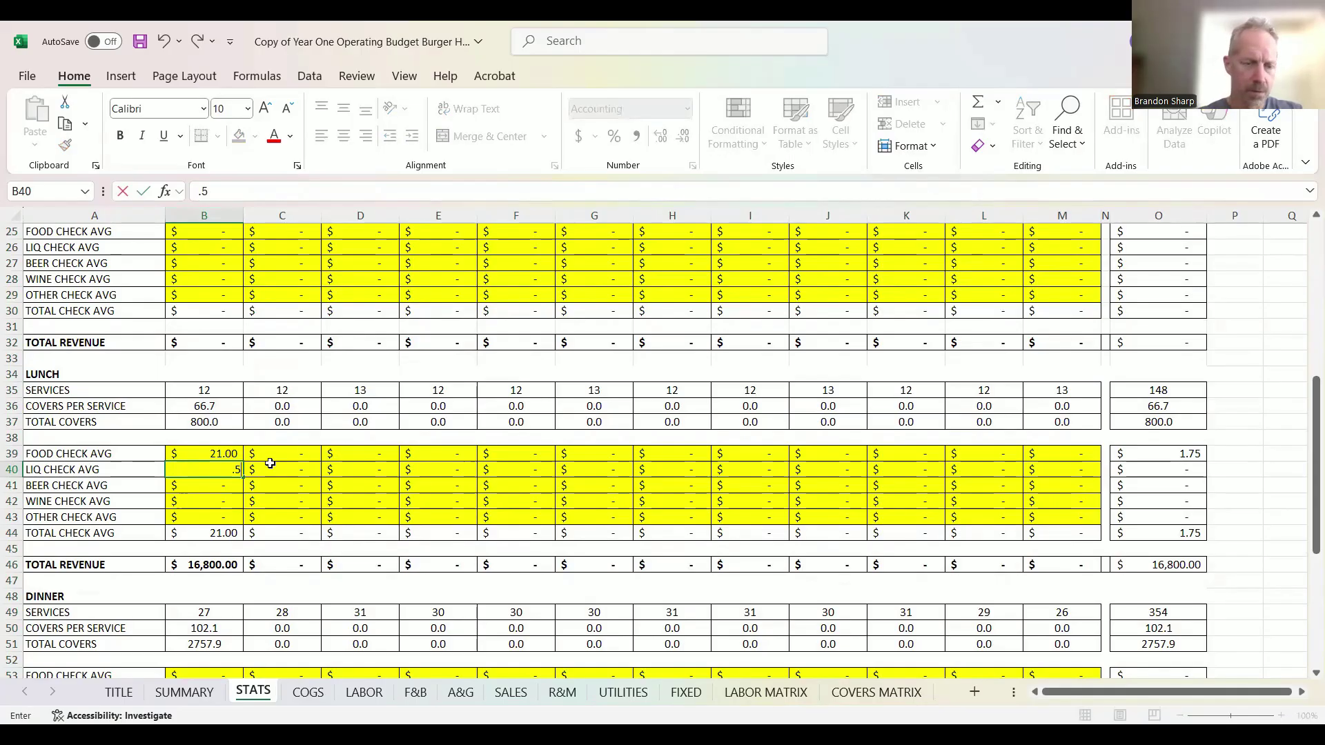
click(225, 488)
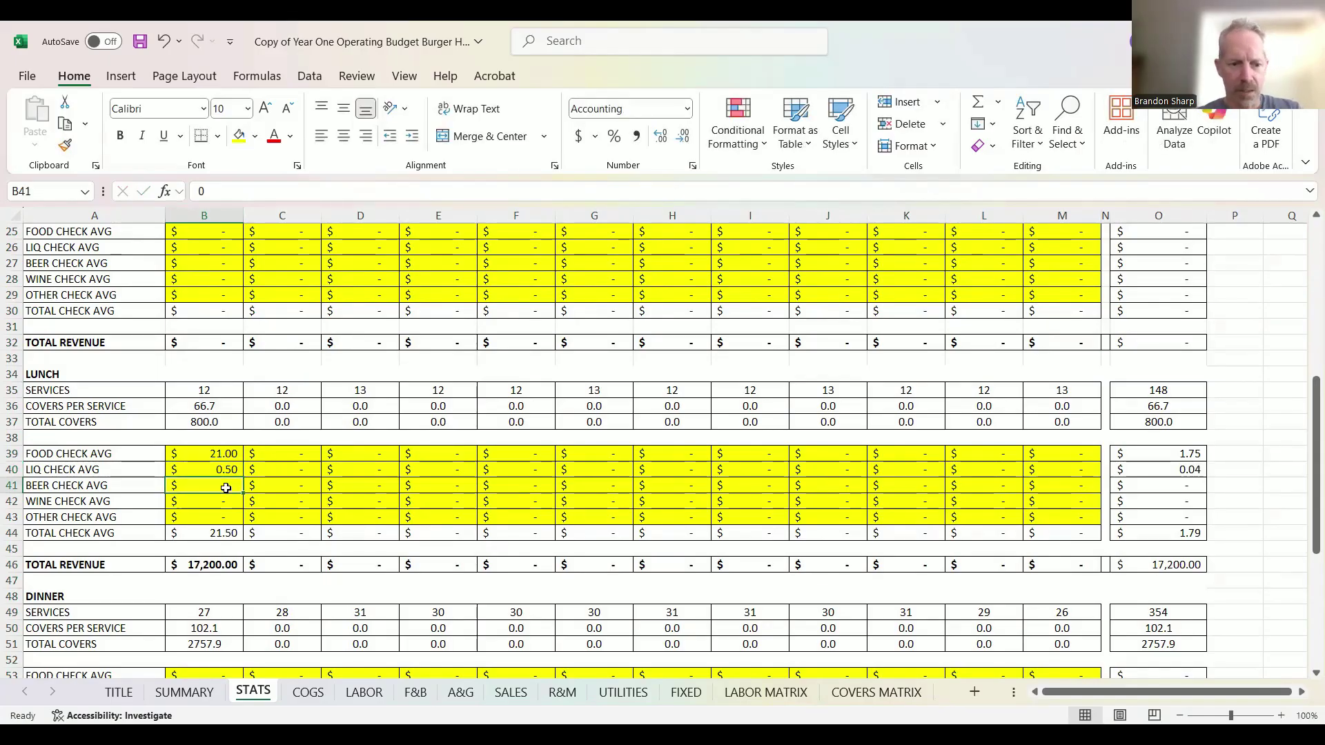
text(1)
key(Return)
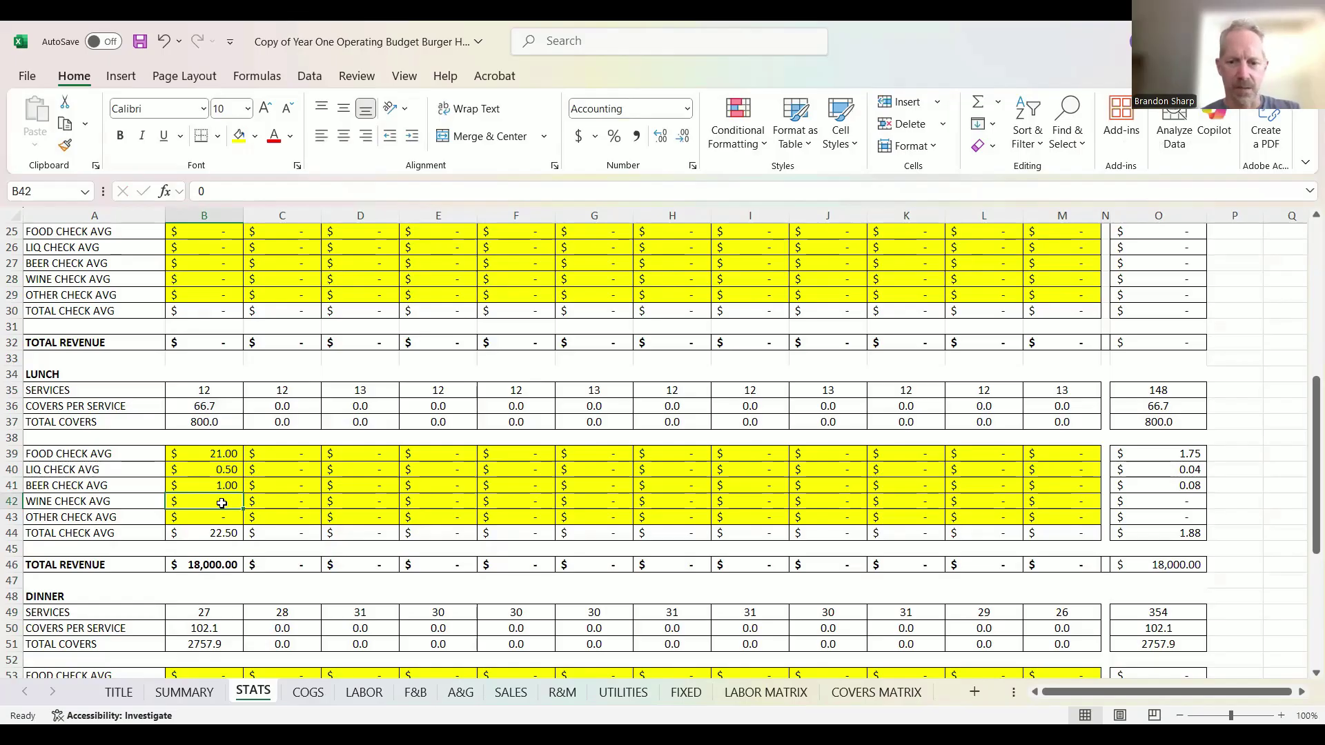
text(3)
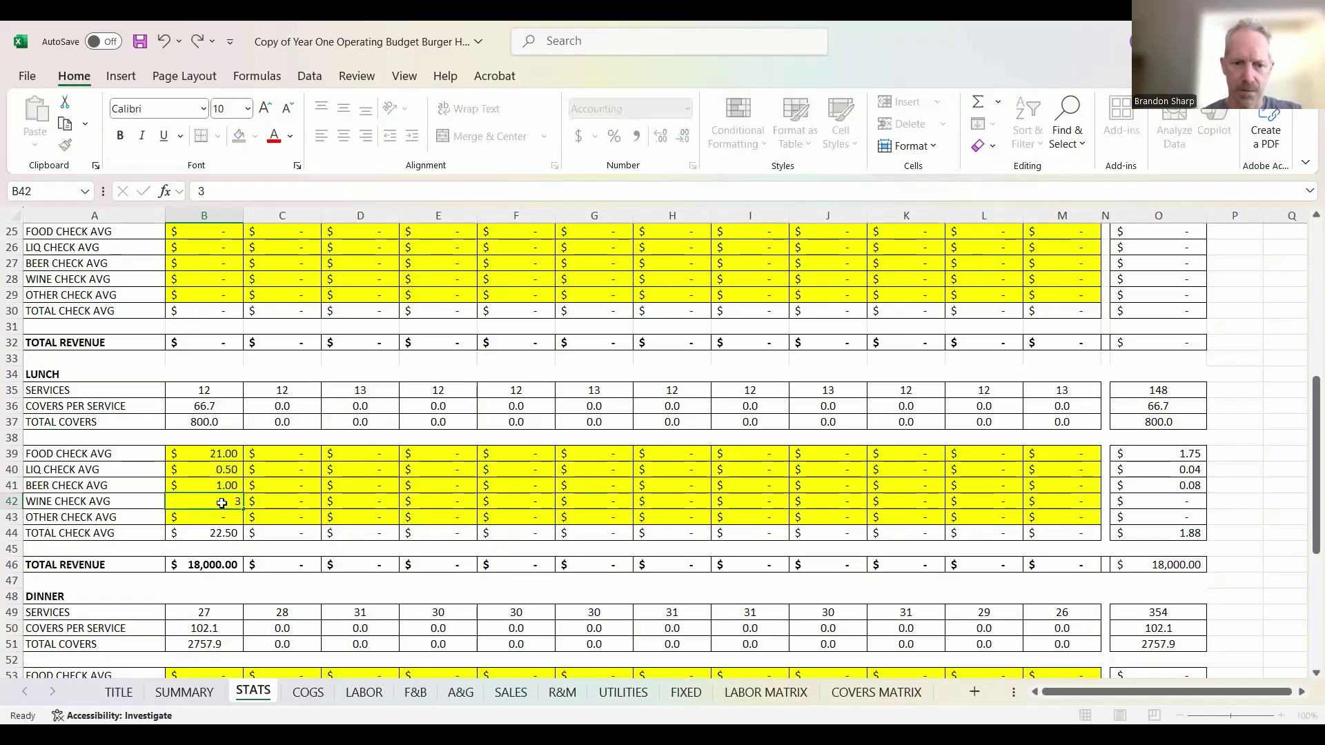
key(Return)
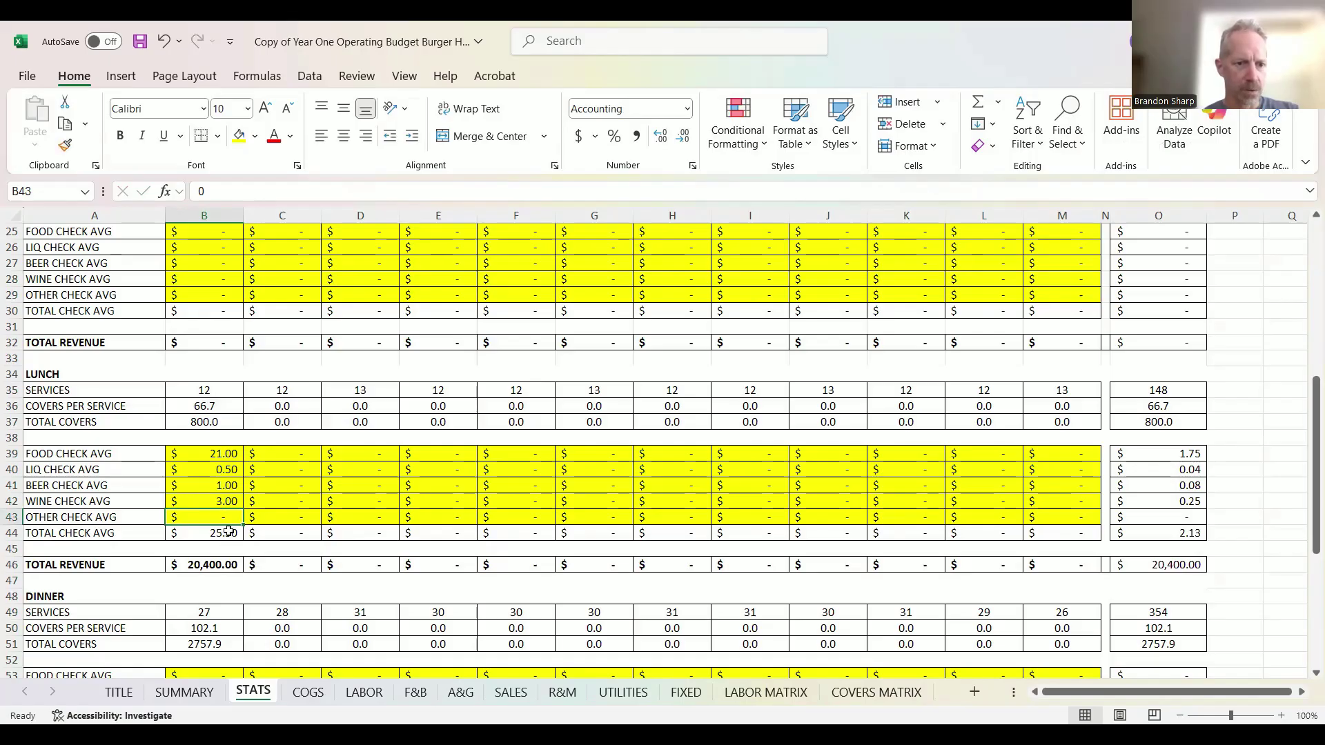
scroll(220, 533, down, 1)
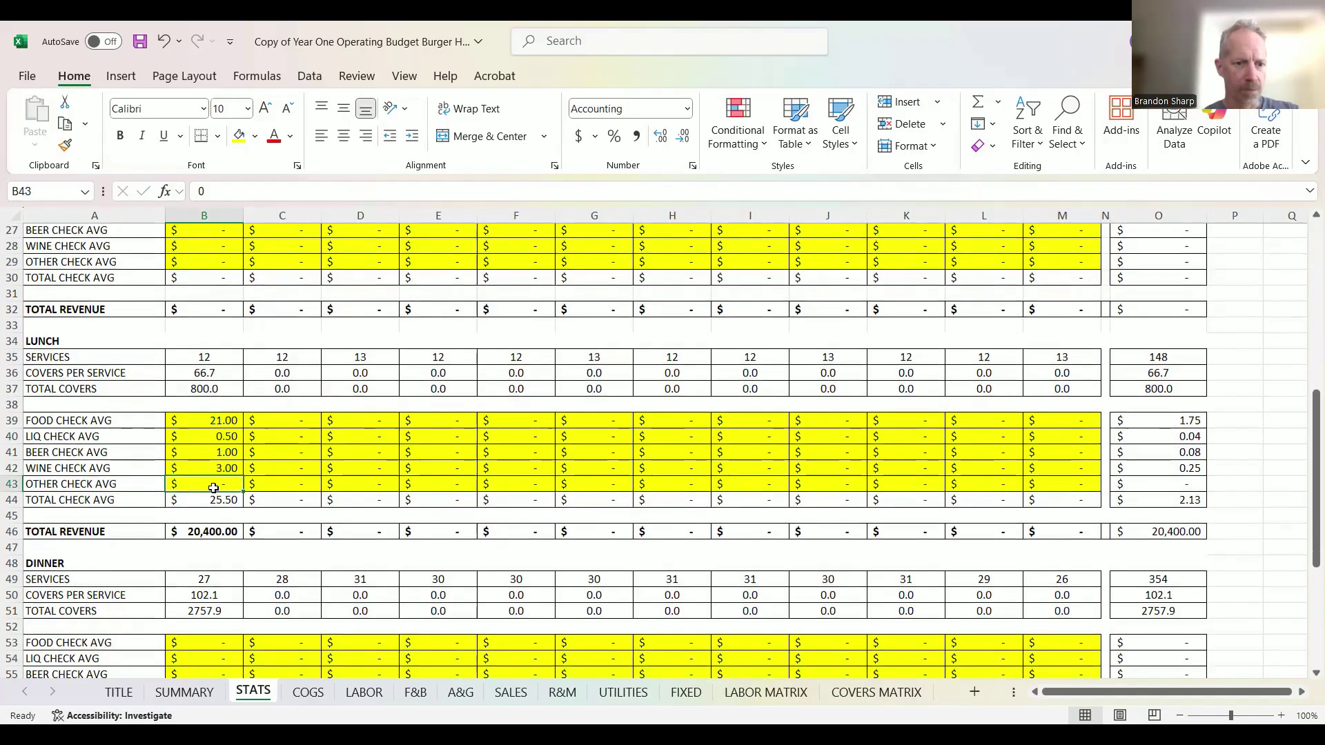
- Enter January DINNER check averages of 54 for food, 6 for liquor, 2 for beer and 18 for wine
scroll(210, 514, down, 1)
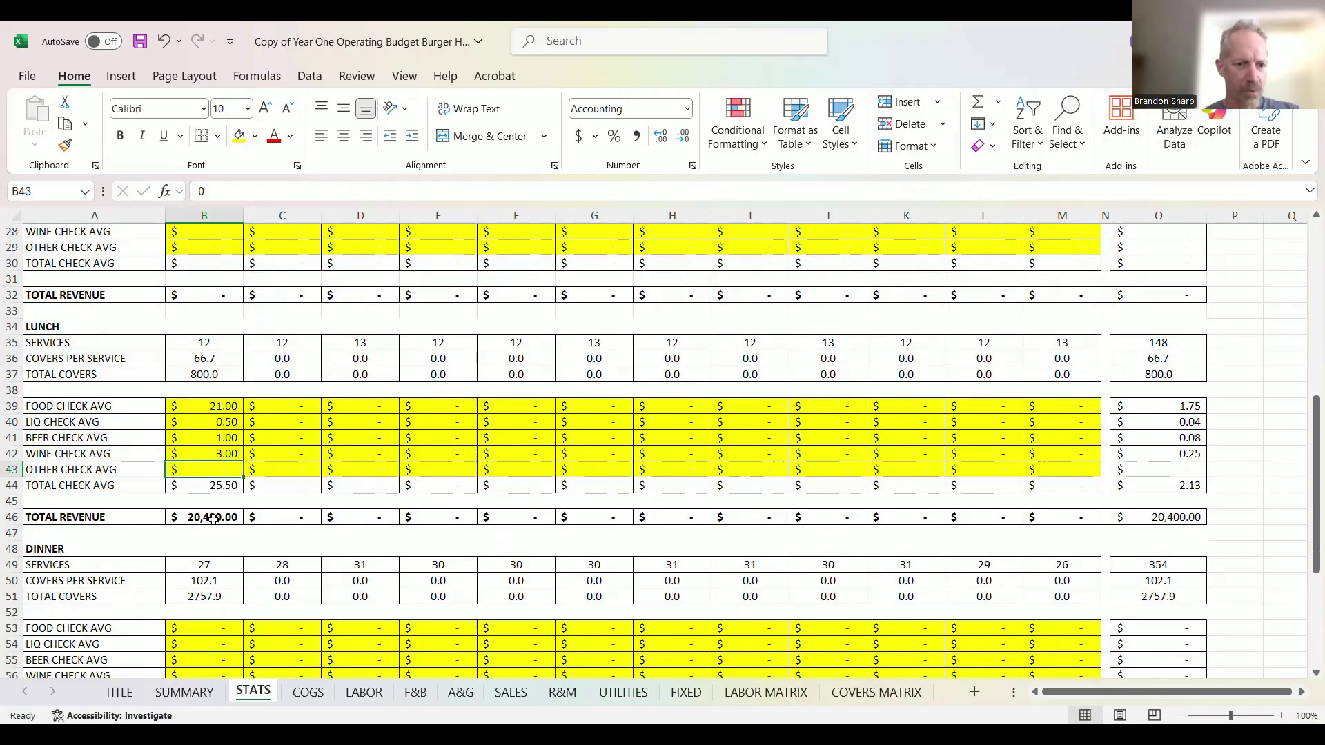
scroll(216, 519, down, 4)
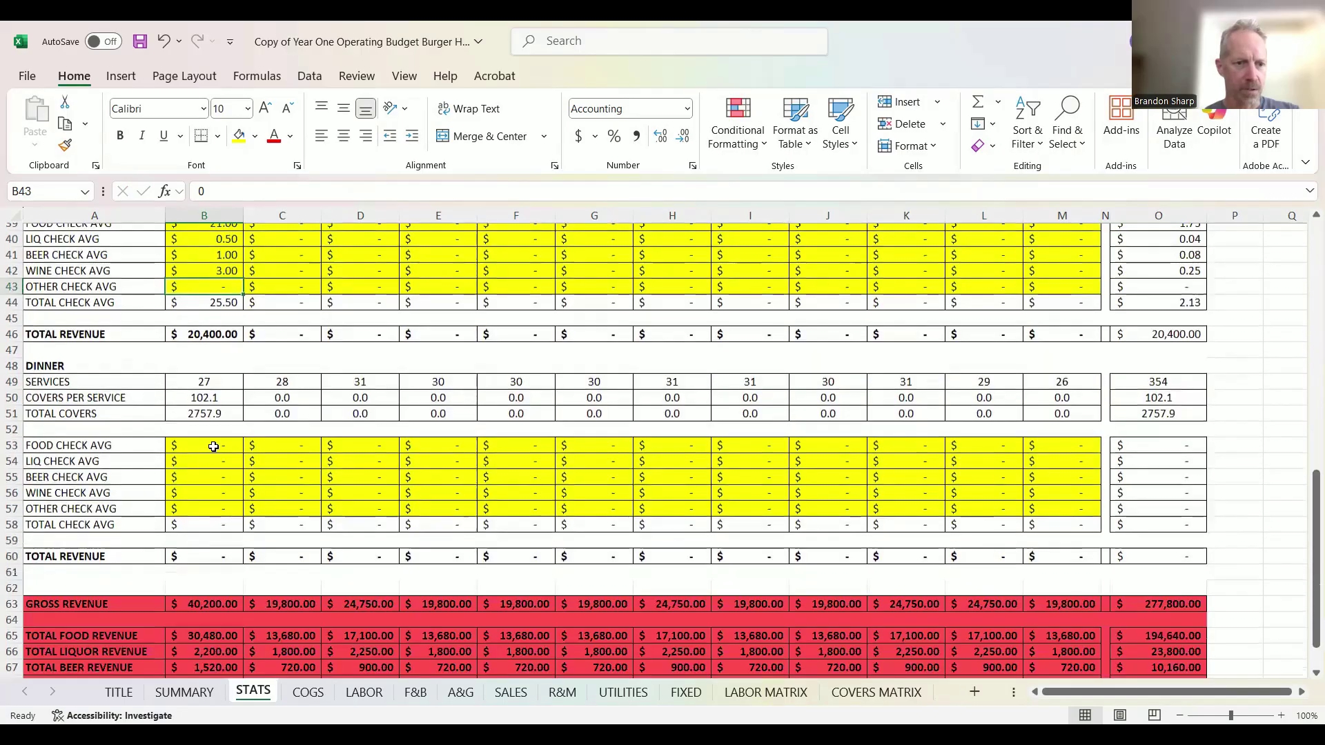
click(226, 437)
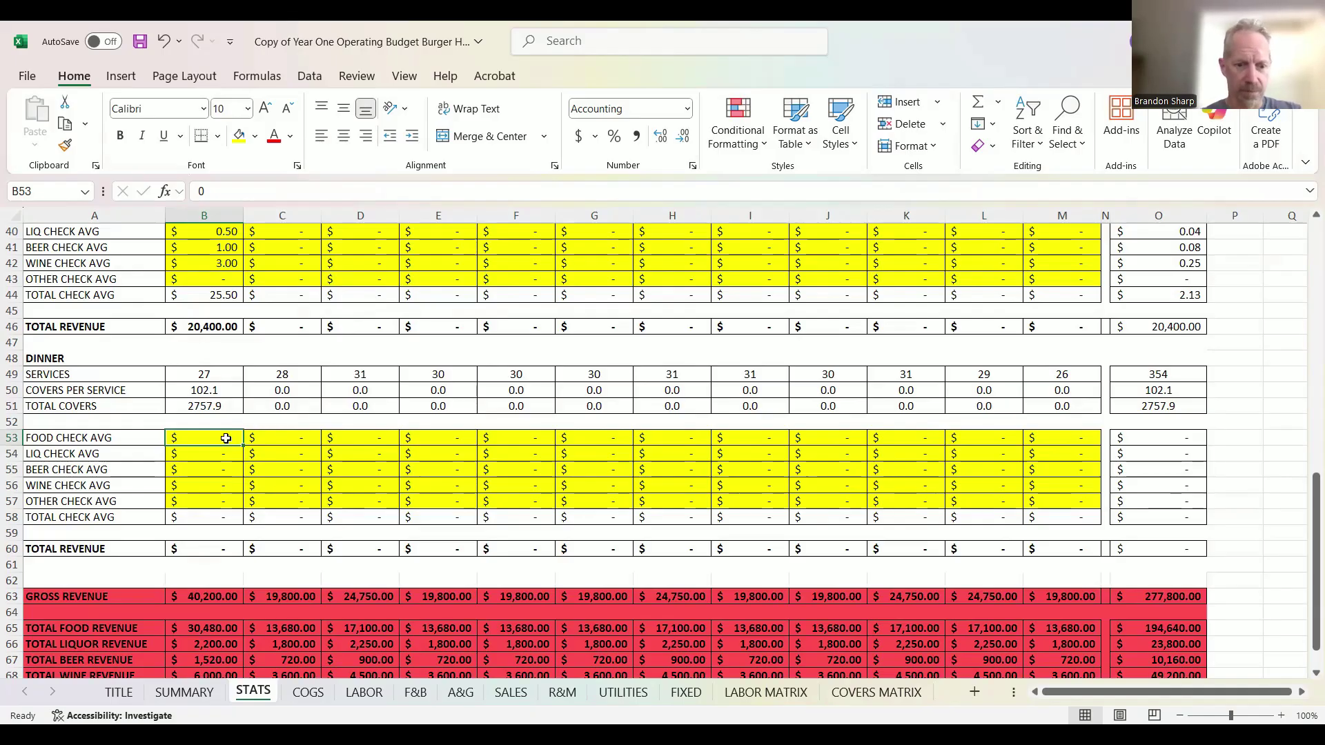
text(54)
key(Return)
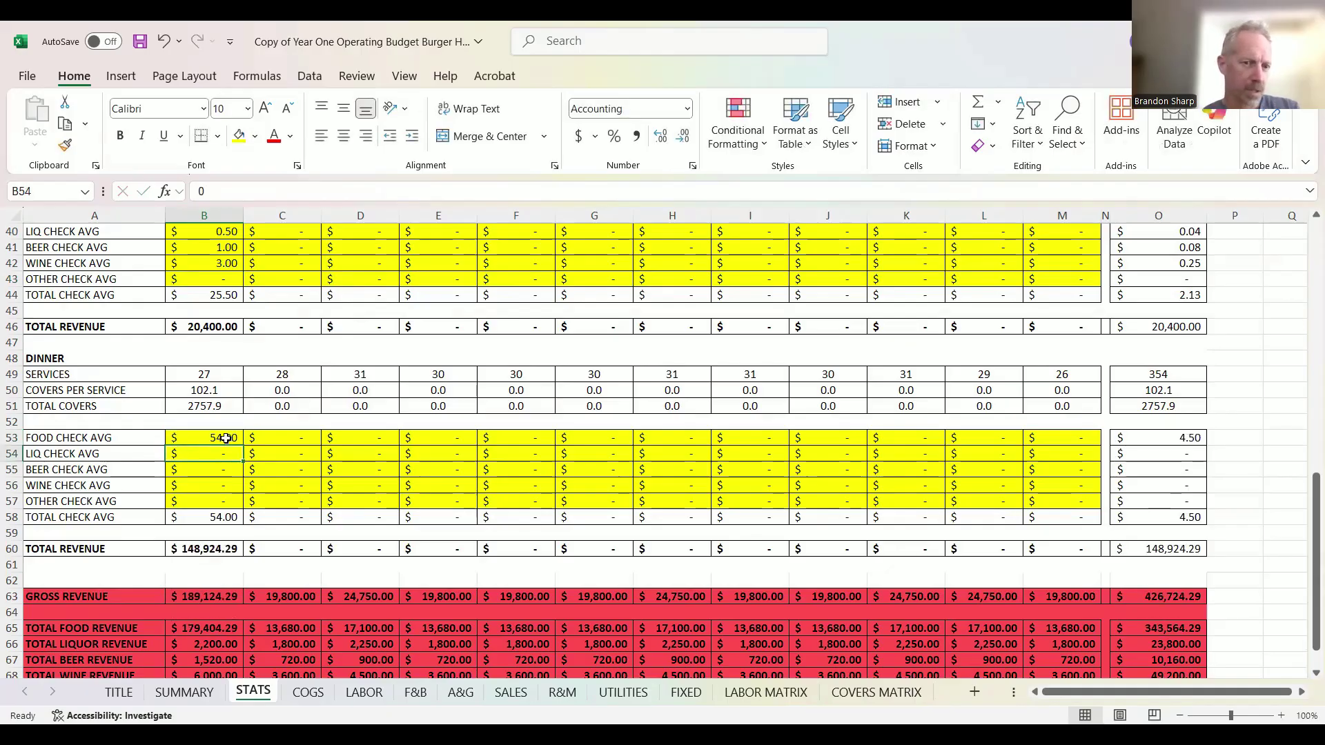
text(6)
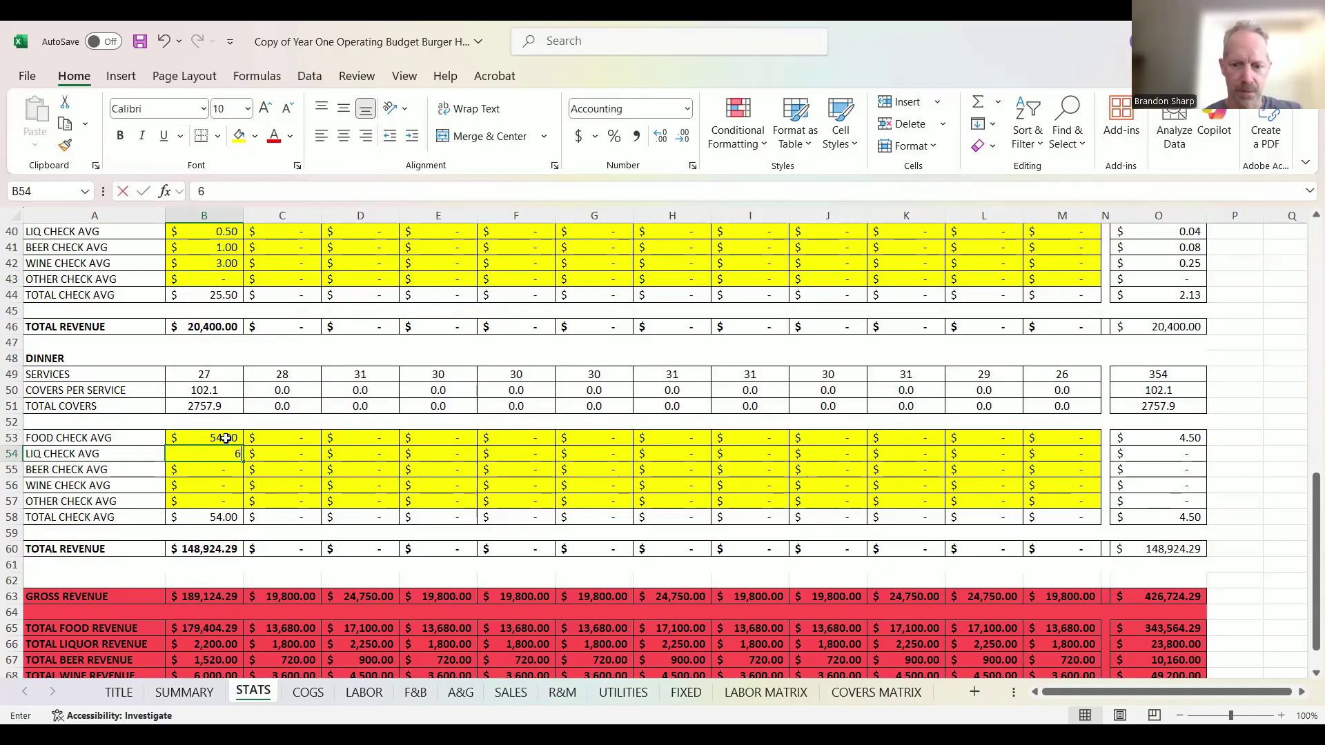
key(Return)
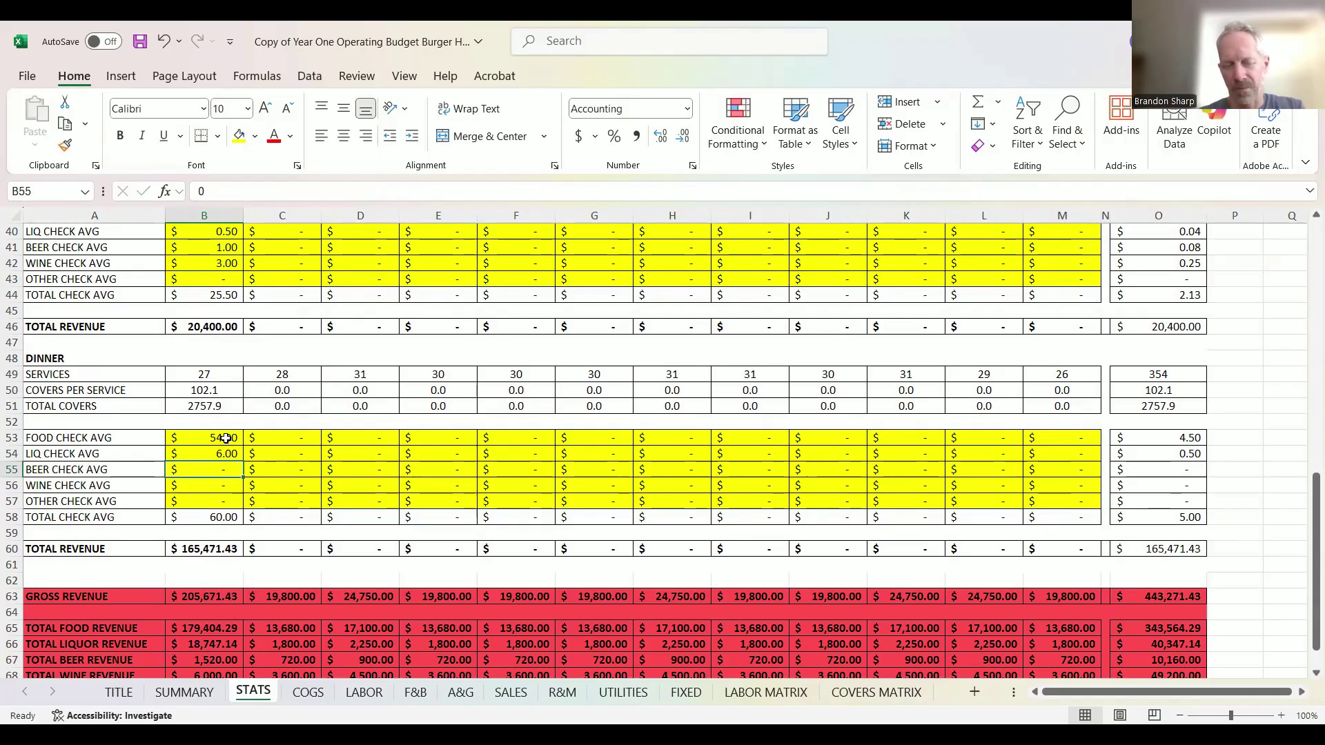
text(2)
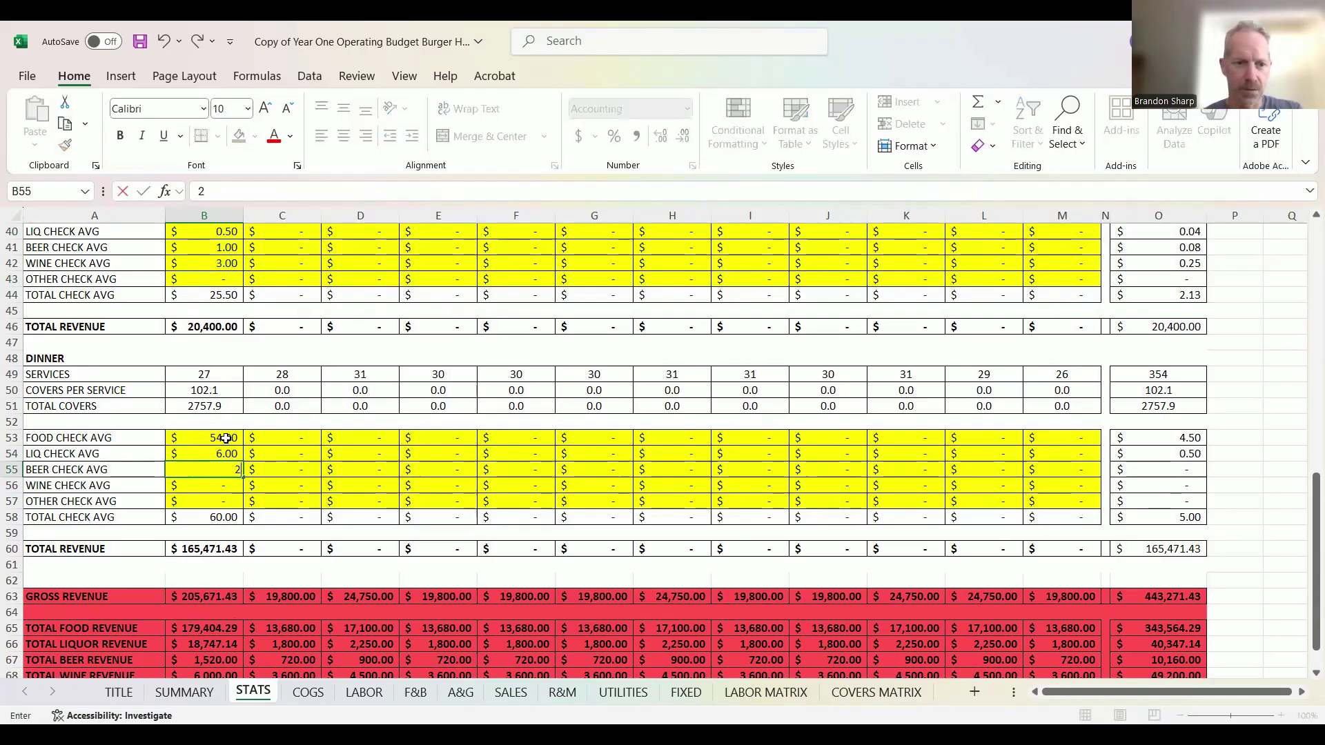
key(Return)
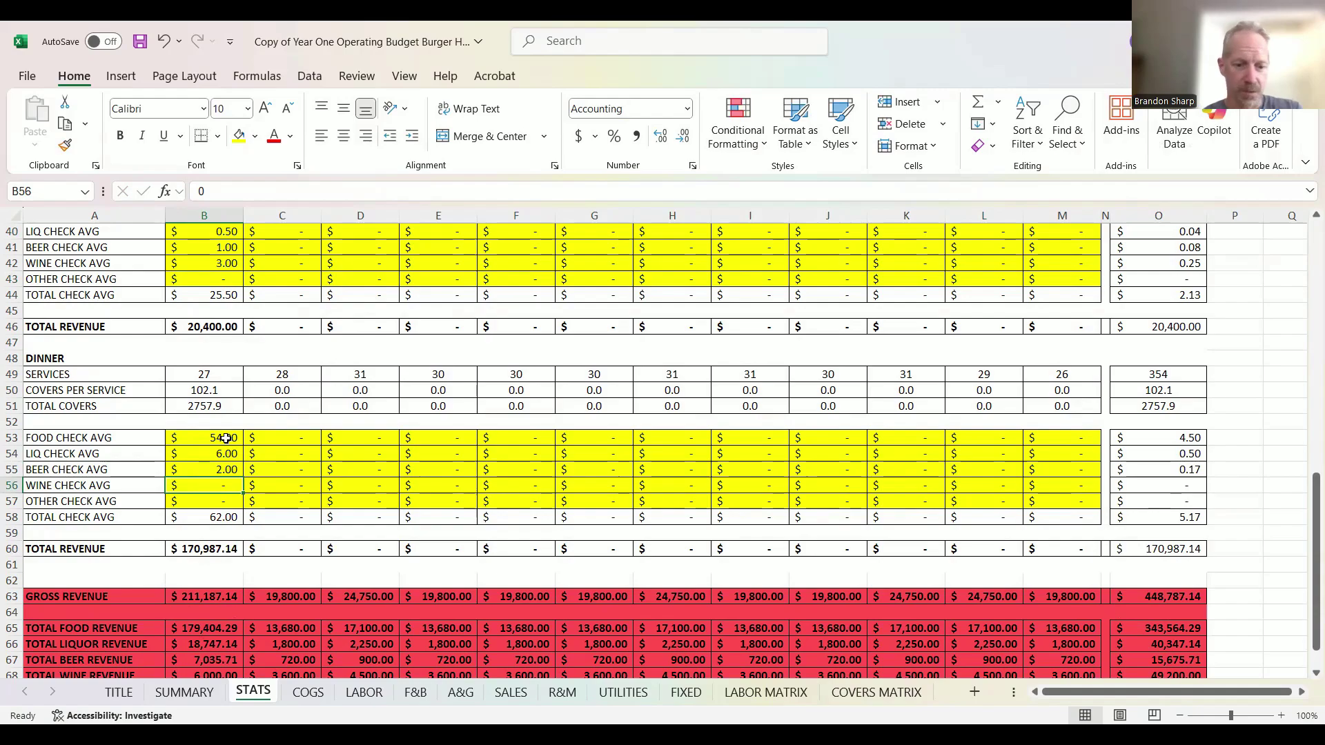
text(180)
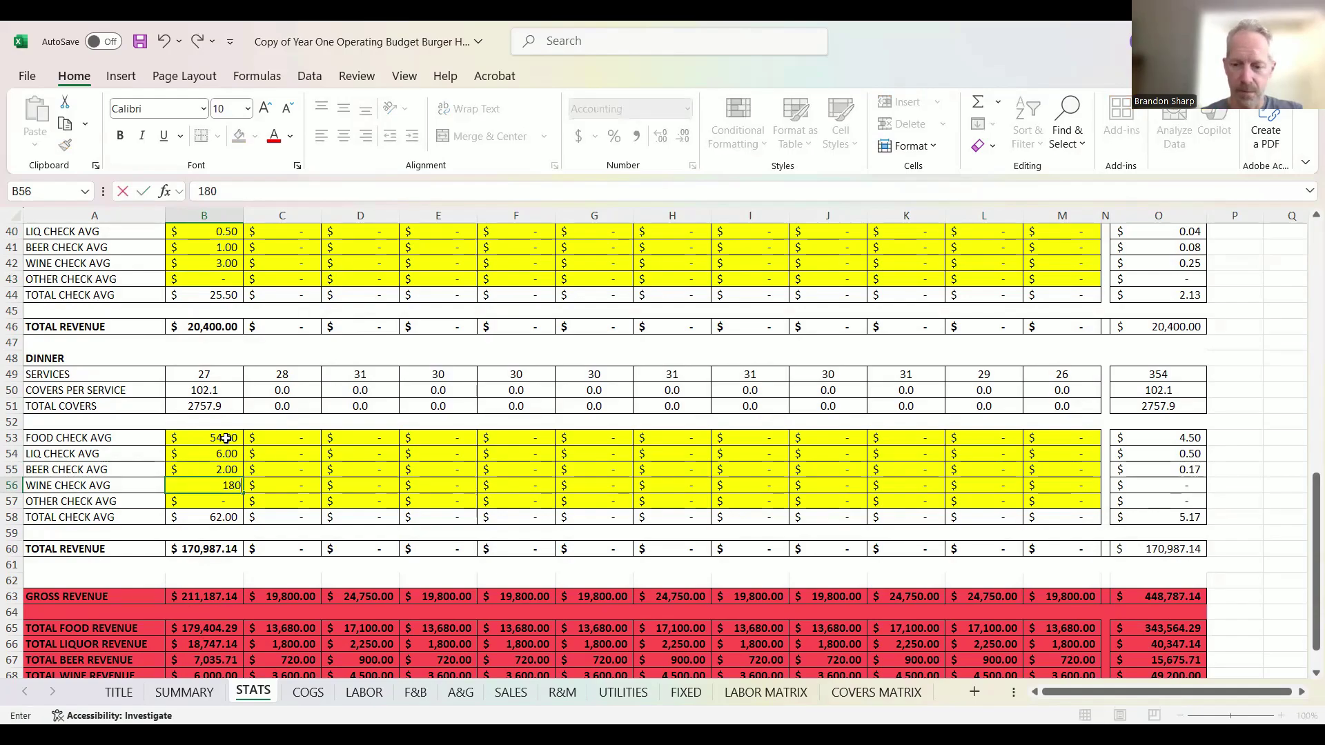
key(BackSpace)
key(Return)
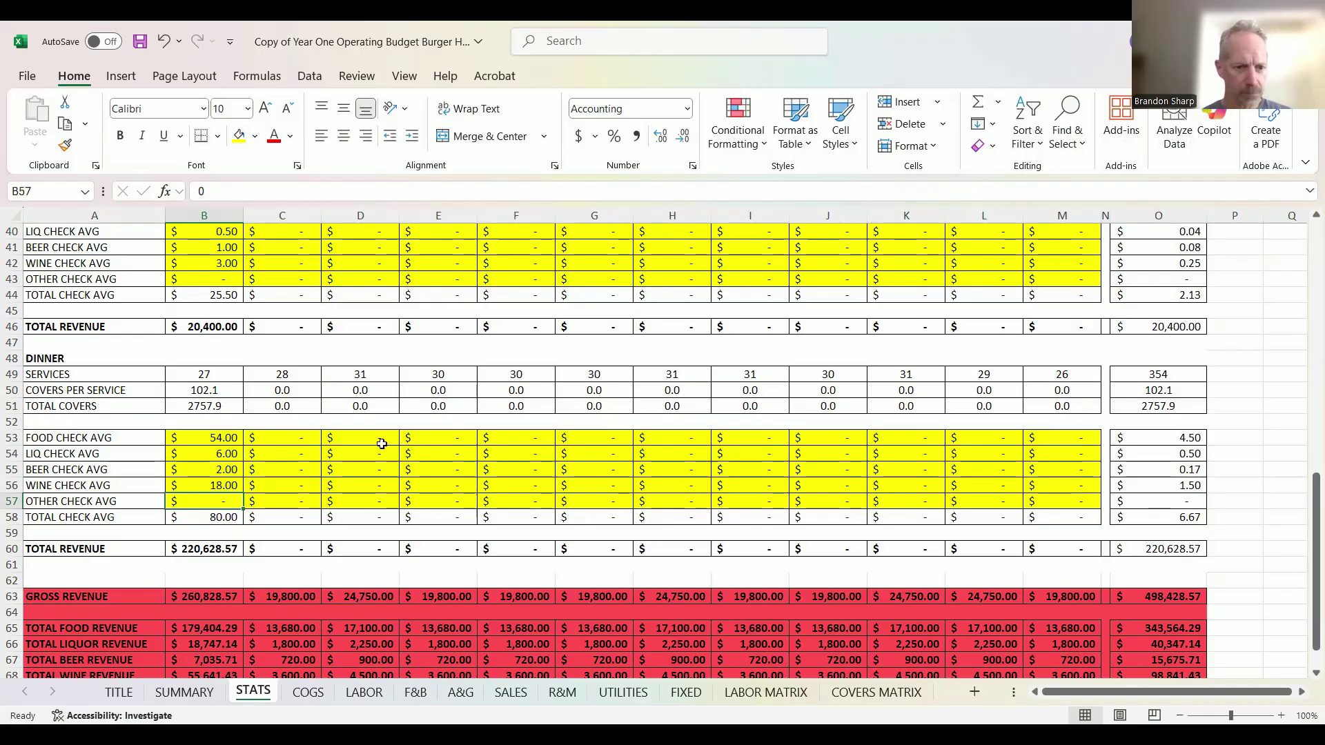
- Review the STATS sheet's revenue summary rows and the BAR, LUNCH and DINNER sections for January
scroll(382, 443, down, 4)
scroll(376, 556, down, 1)
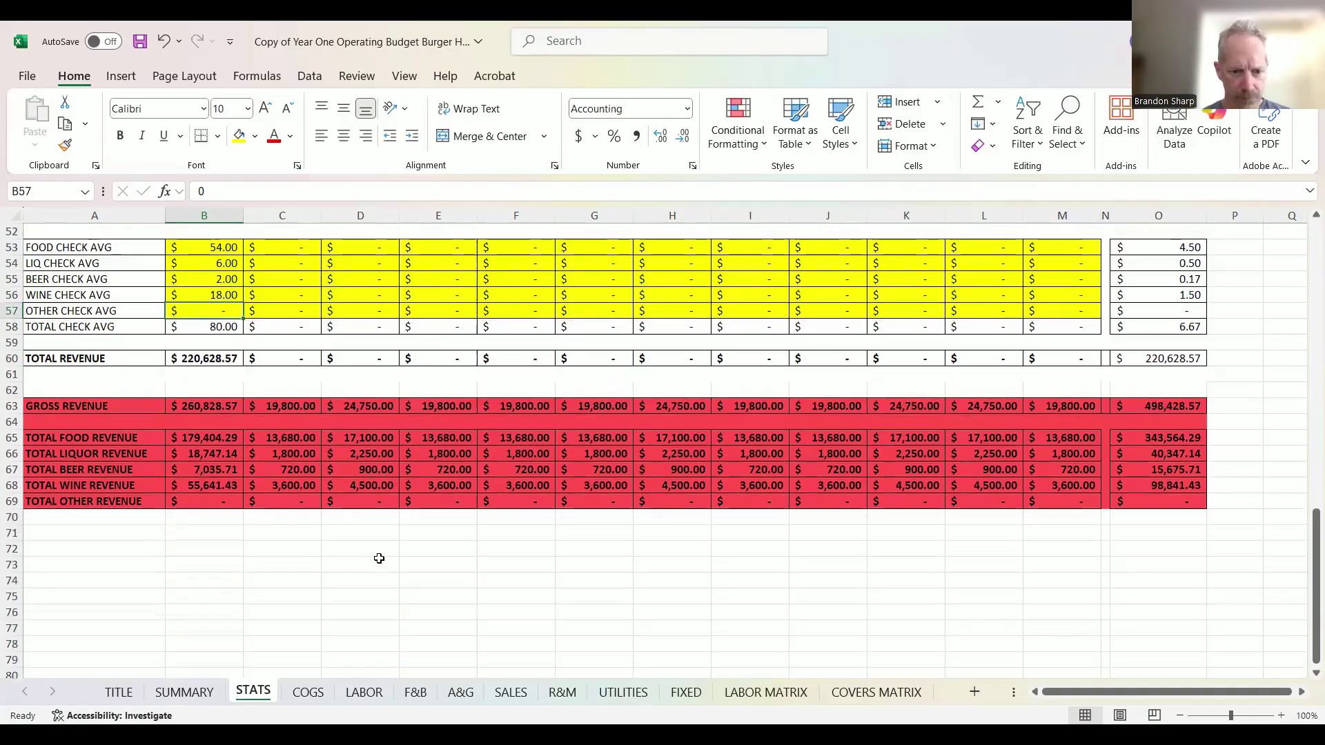
scroll(358, 600, up, 3)
scroll(524, 508, up, 5)
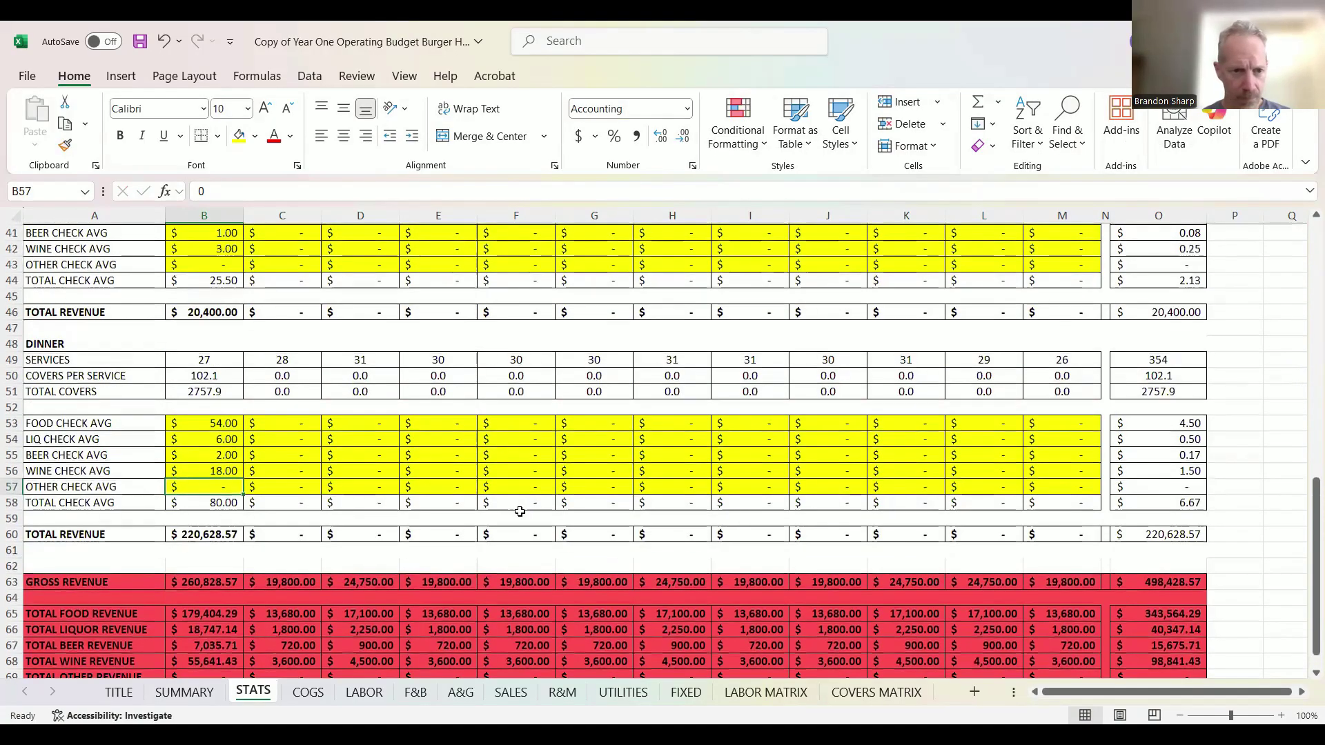
scroll(276, 407, up, 4)
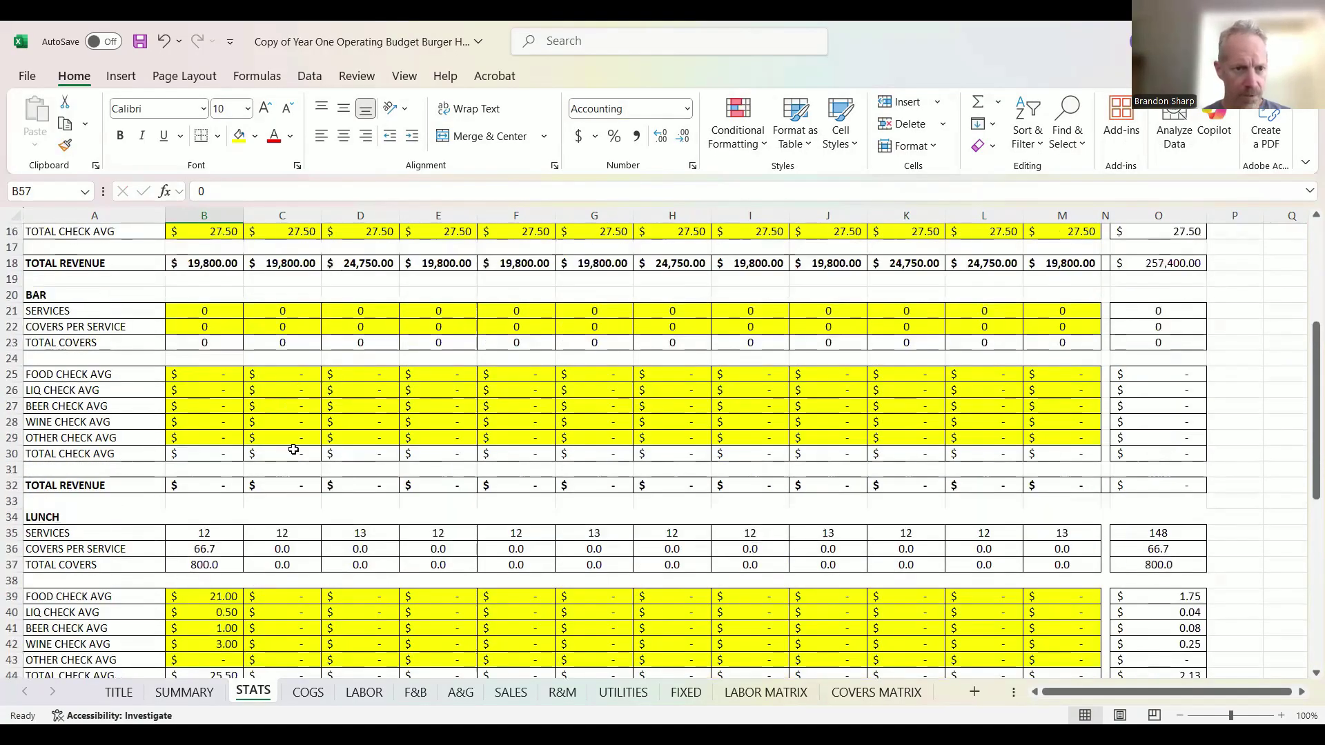
scroll(276, 456, down, 1)
scroll(242, 470, down, 3)
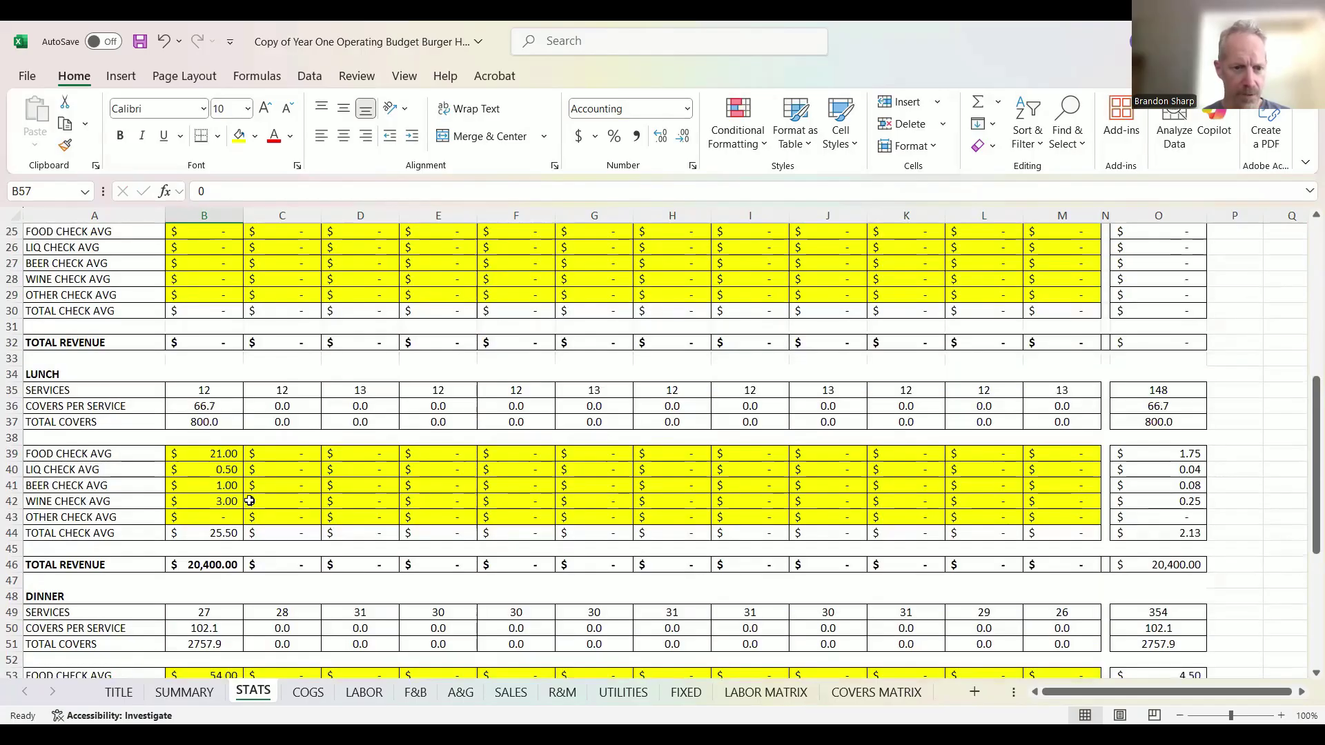
scroll(361, 495, down, 3)
scroll(290, 552, down, 3)
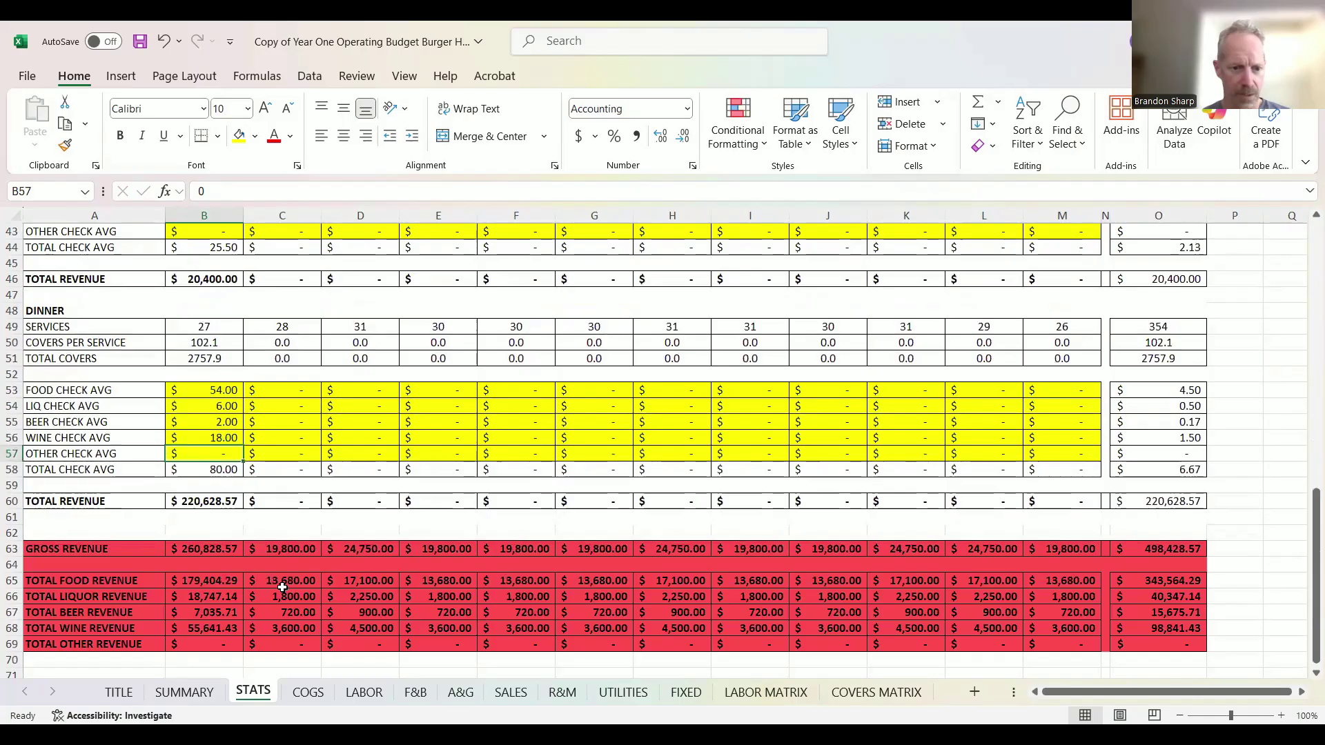
- Examine the liquor, beer, wine and other cost percentage rows on the COGS sheet
key(ctrl+Page_Down)
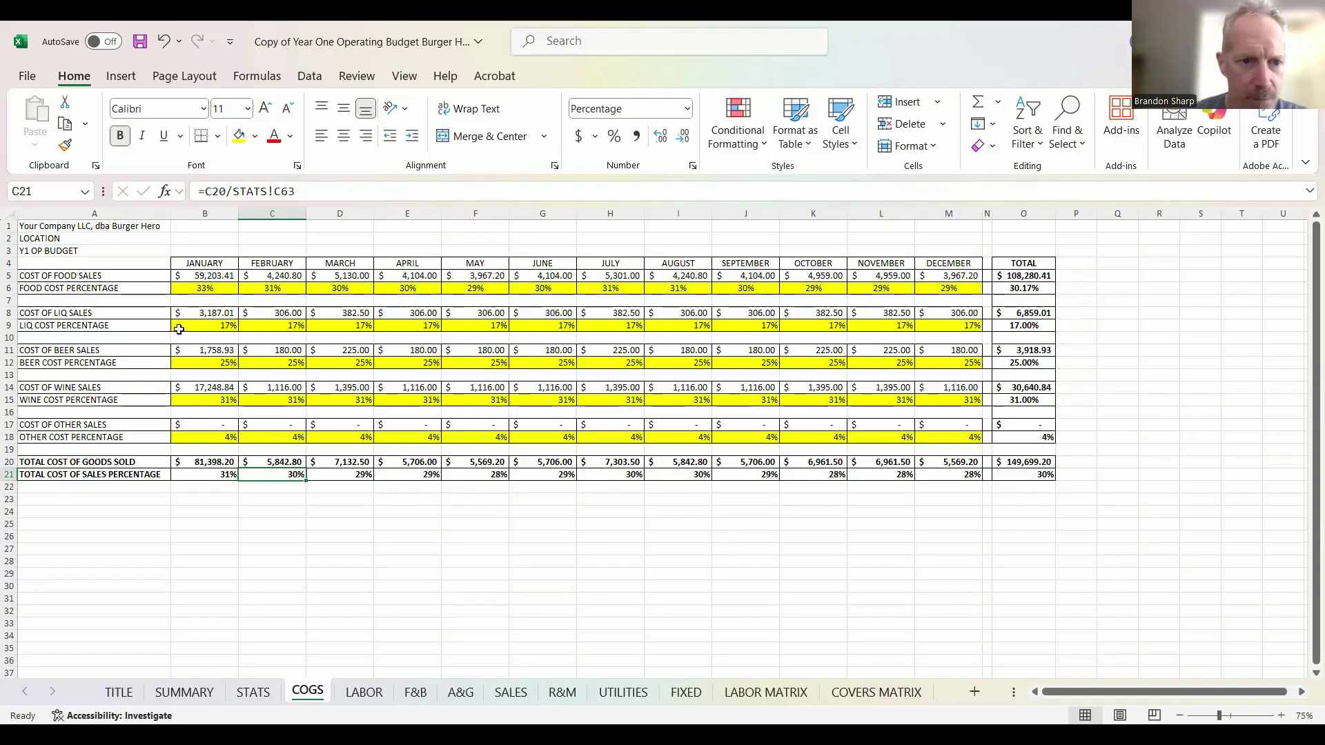
click(10, 326)
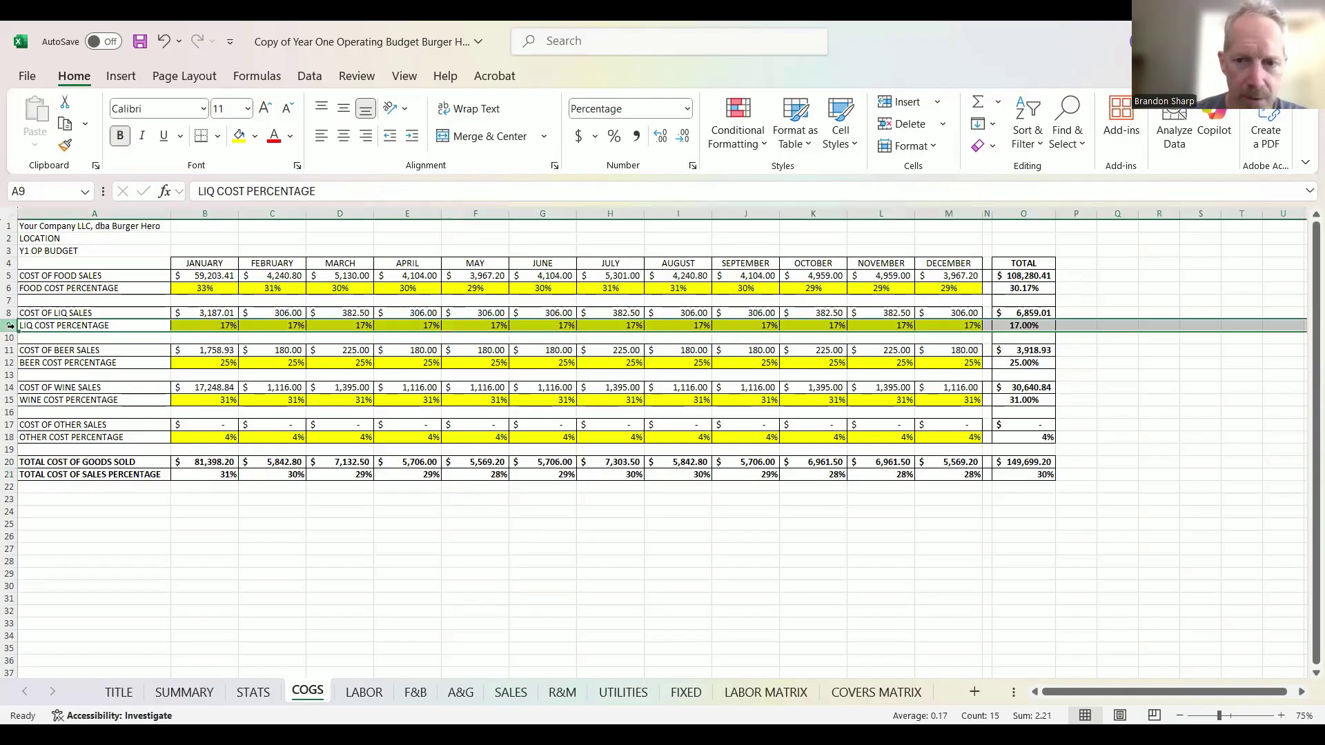
click(9, 363)
click(10, 400)
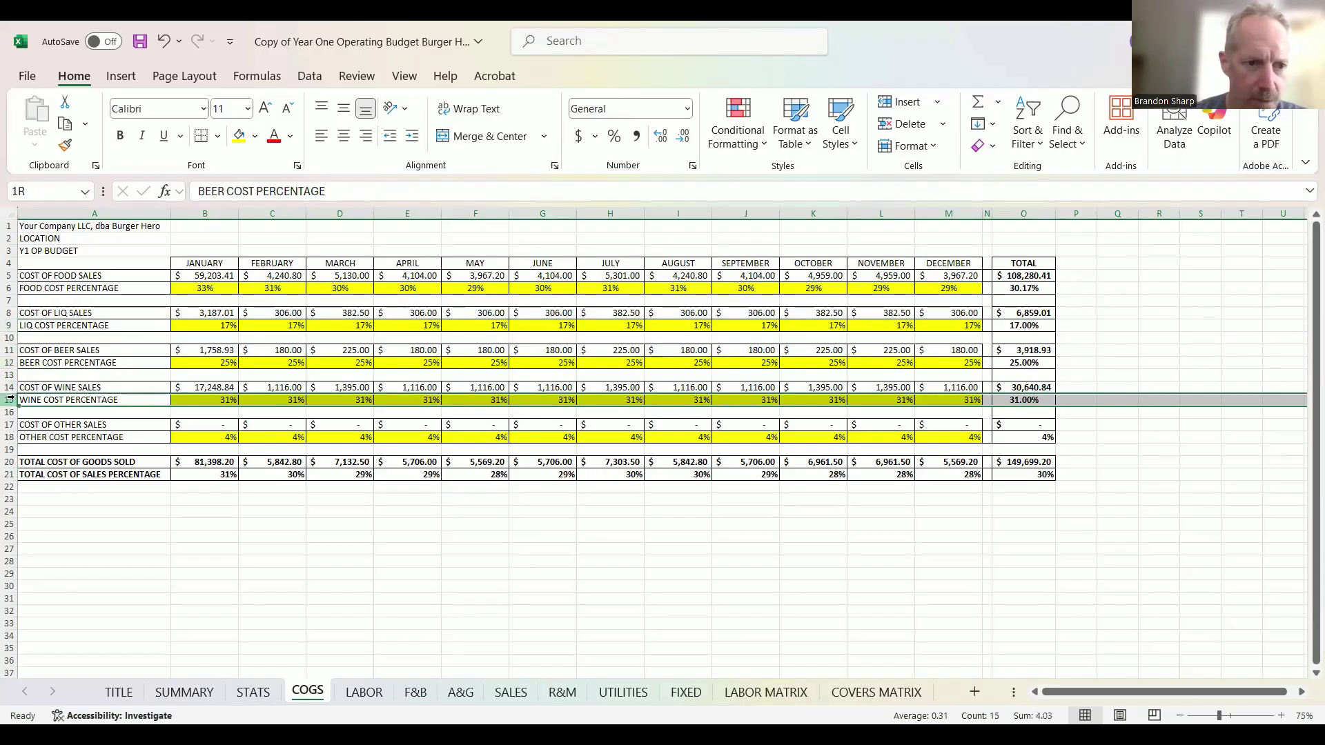
click(10, 437)
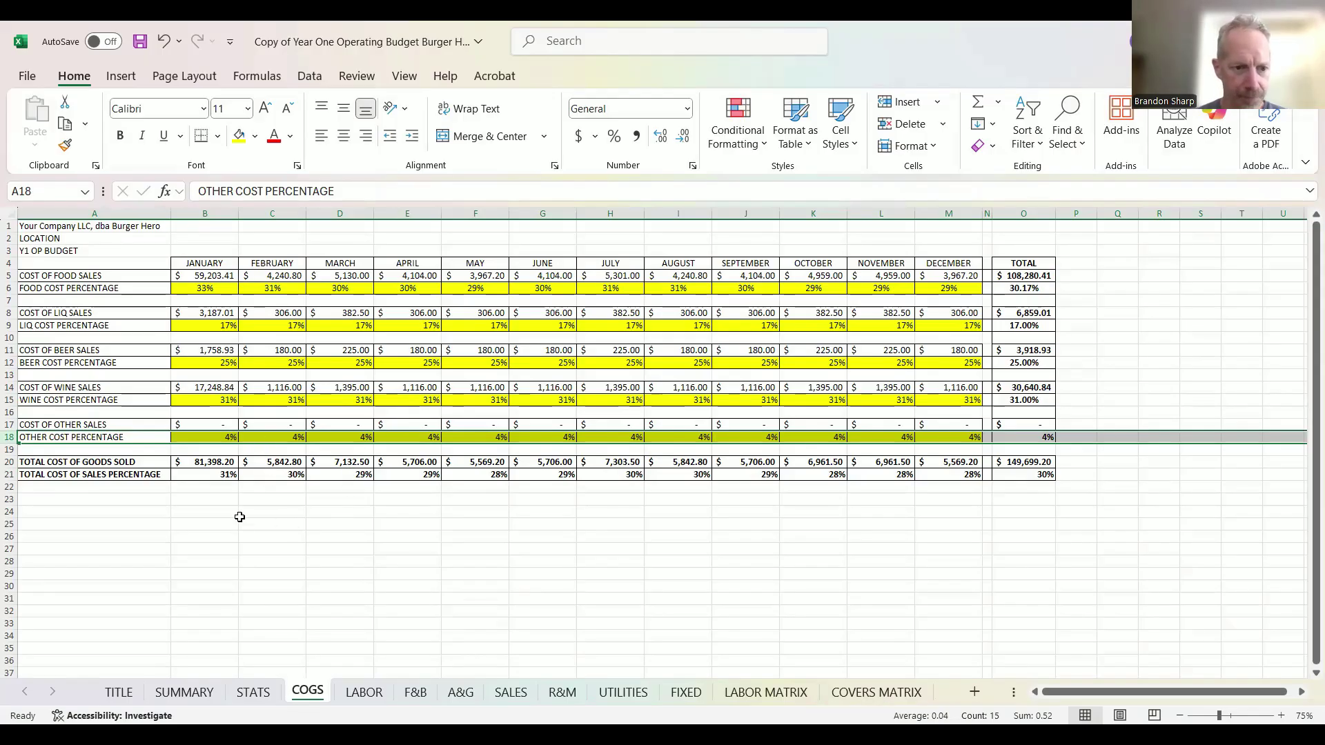
- Look over the LABOR sheet and examine the RATE, HOURS/SHIFT and SHIFTS columns on LABOR MATRIX
click(362, 693)
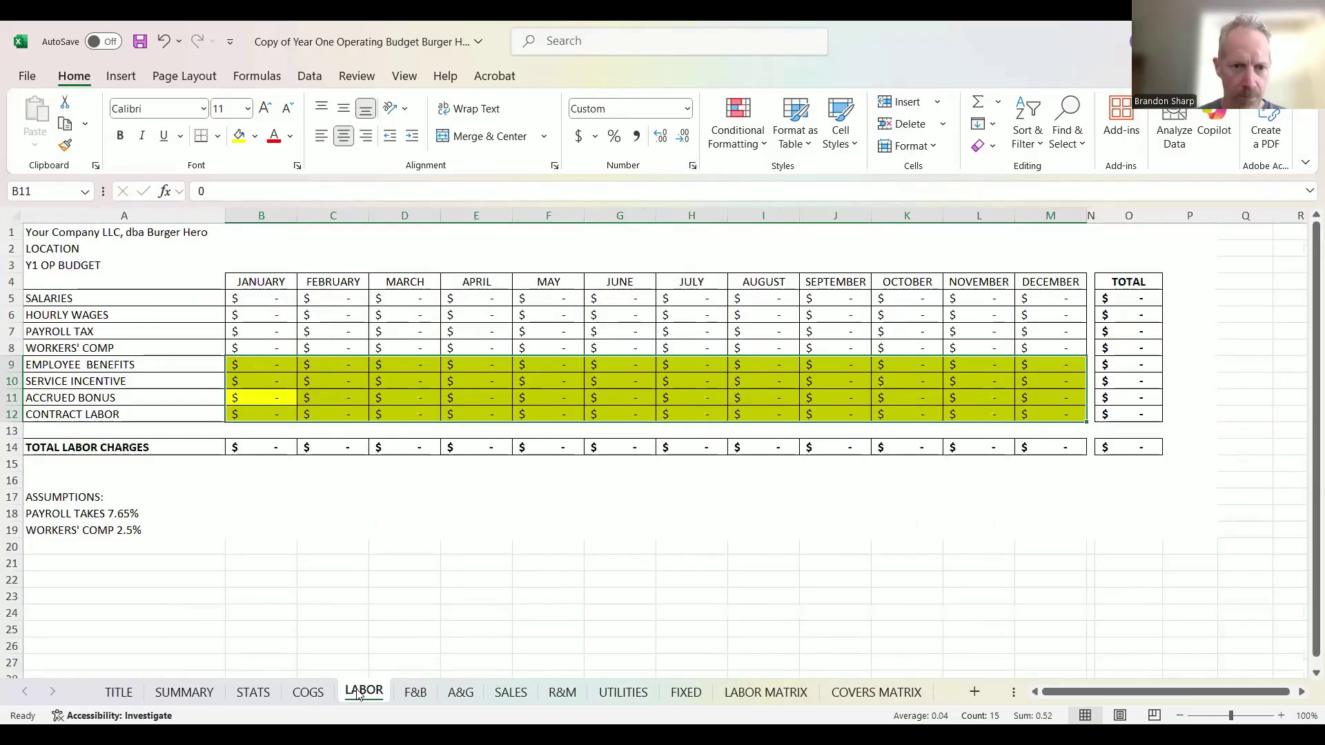
key(ctrl+v)
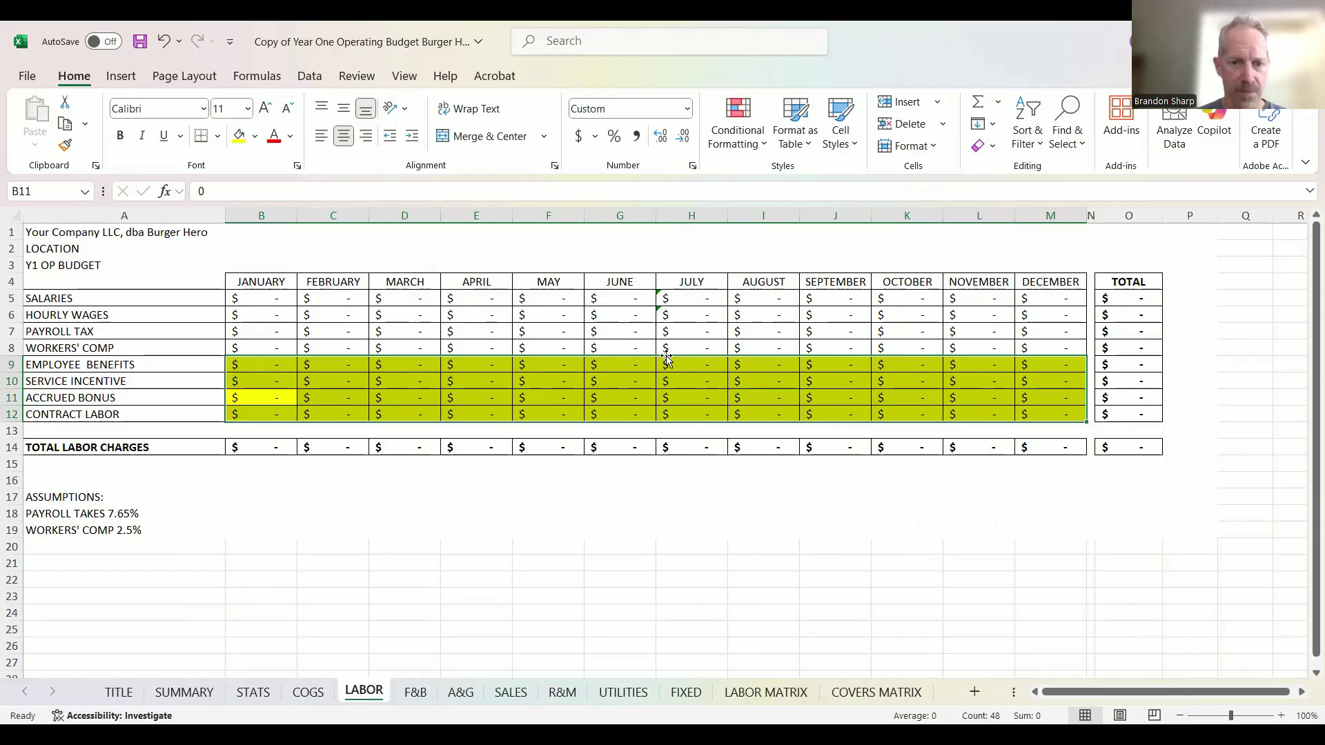
click(766, 693)
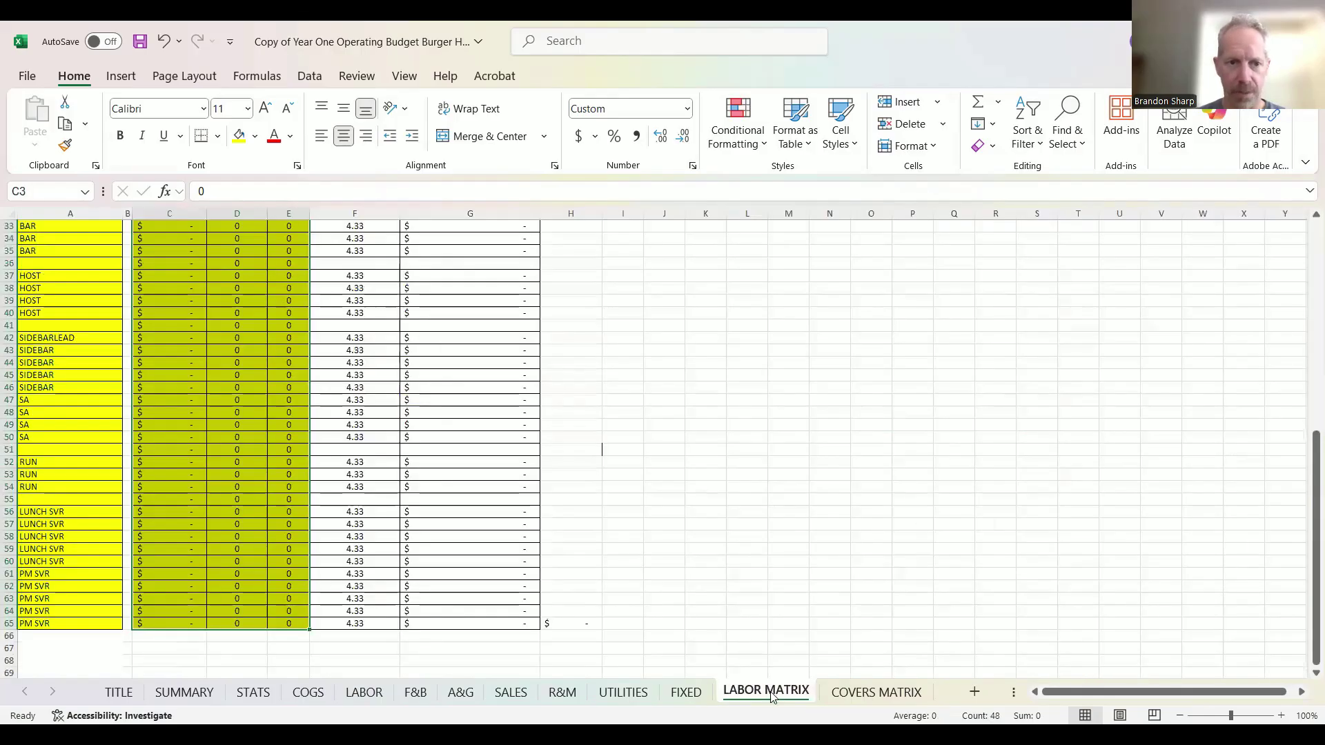
scroll(444, 457, up, 7)
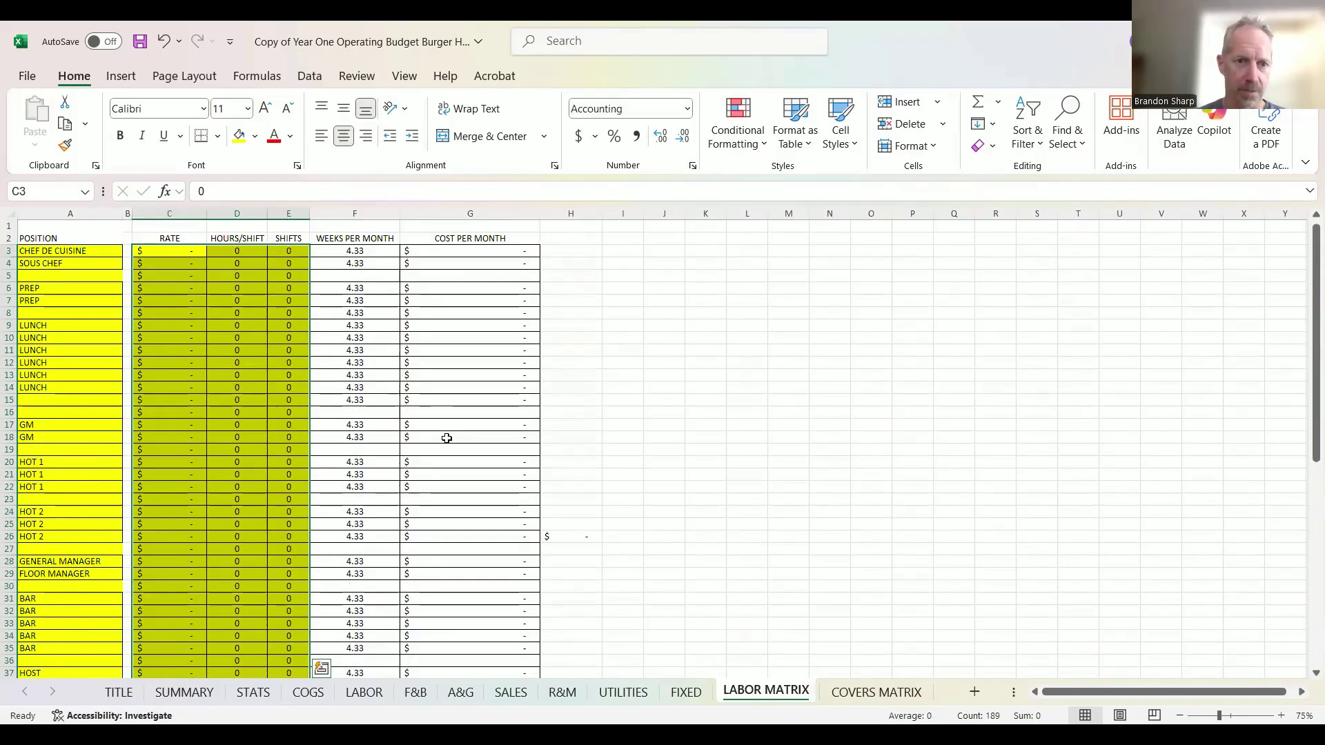
click(176, 251)
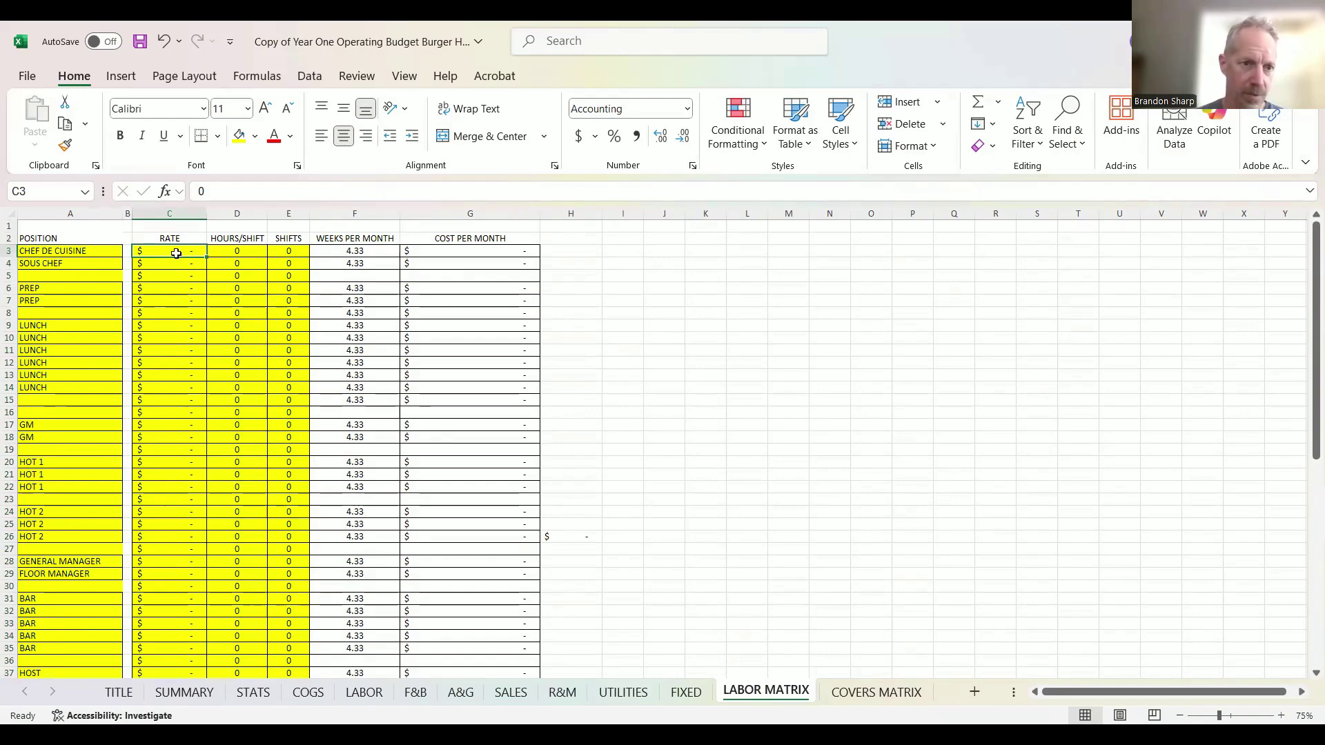
click(237, 253)
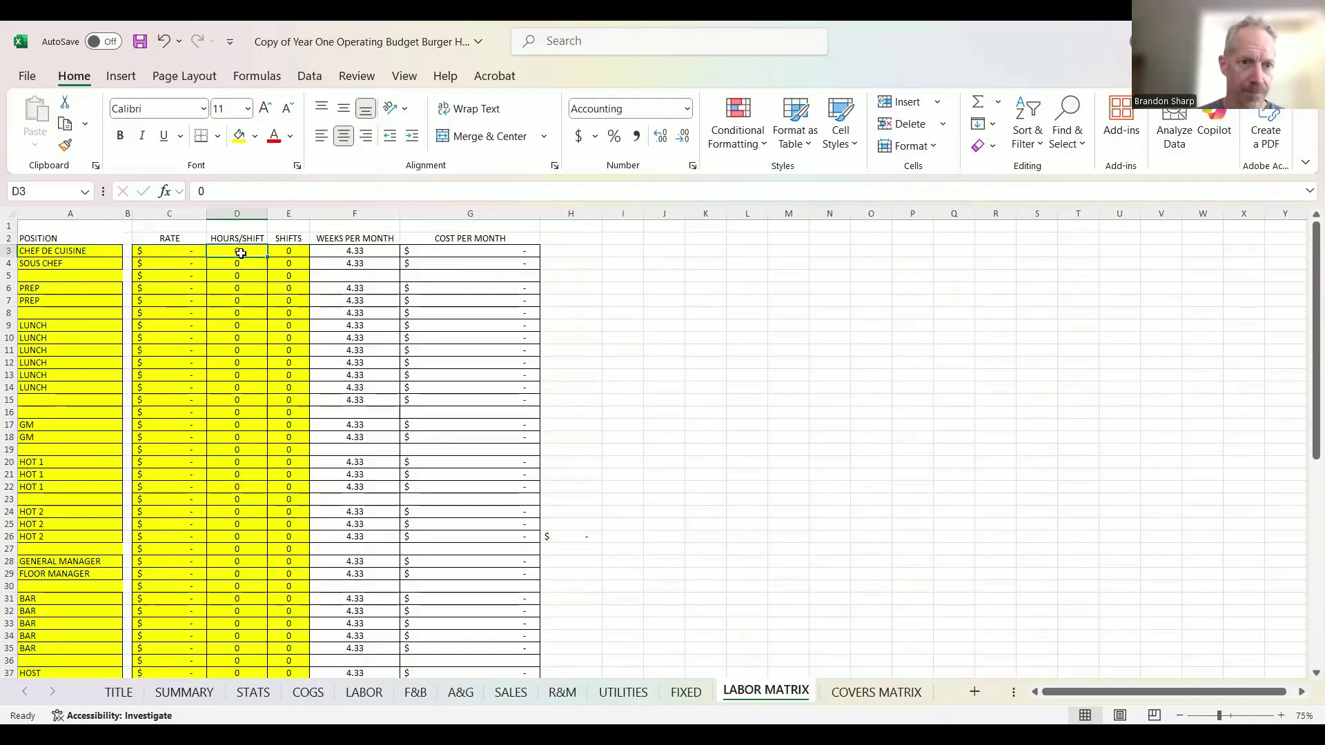
click(289, 253)
scroll(376, 350, down, 1)
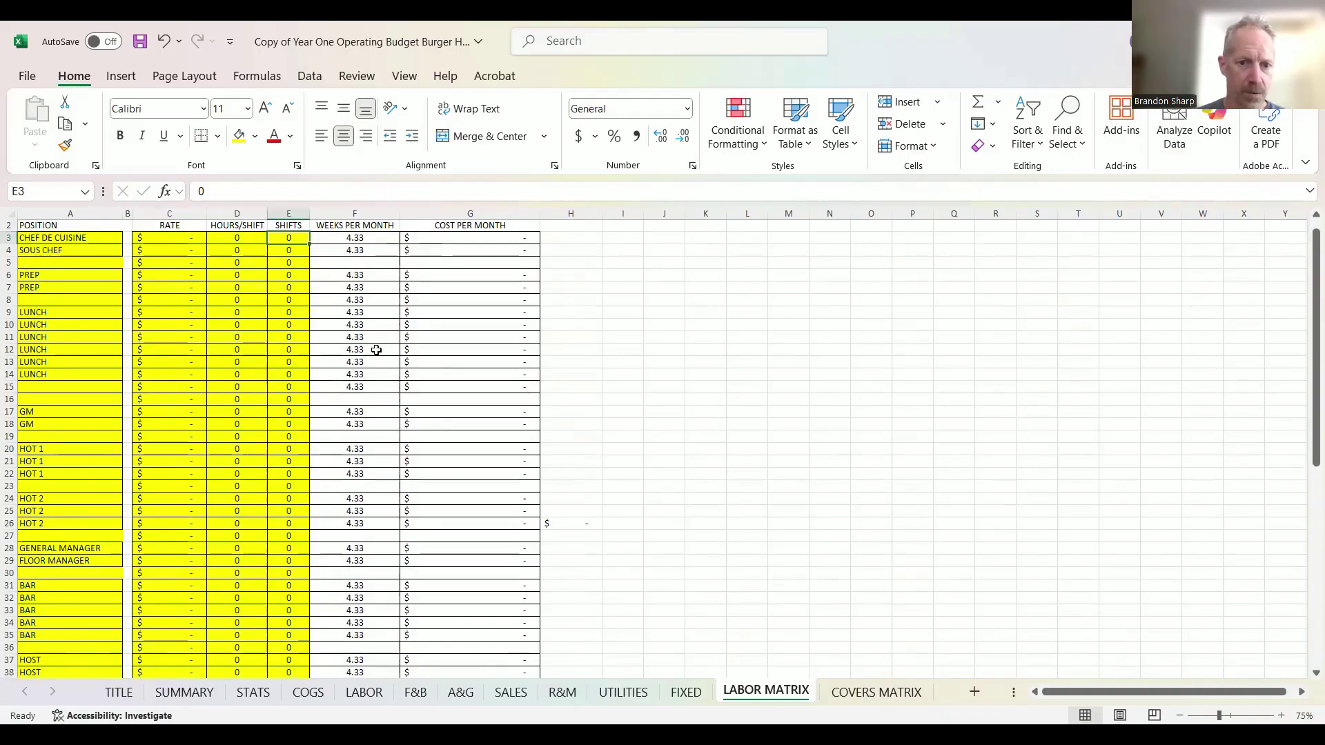
scroll(376, 350, up, 1)
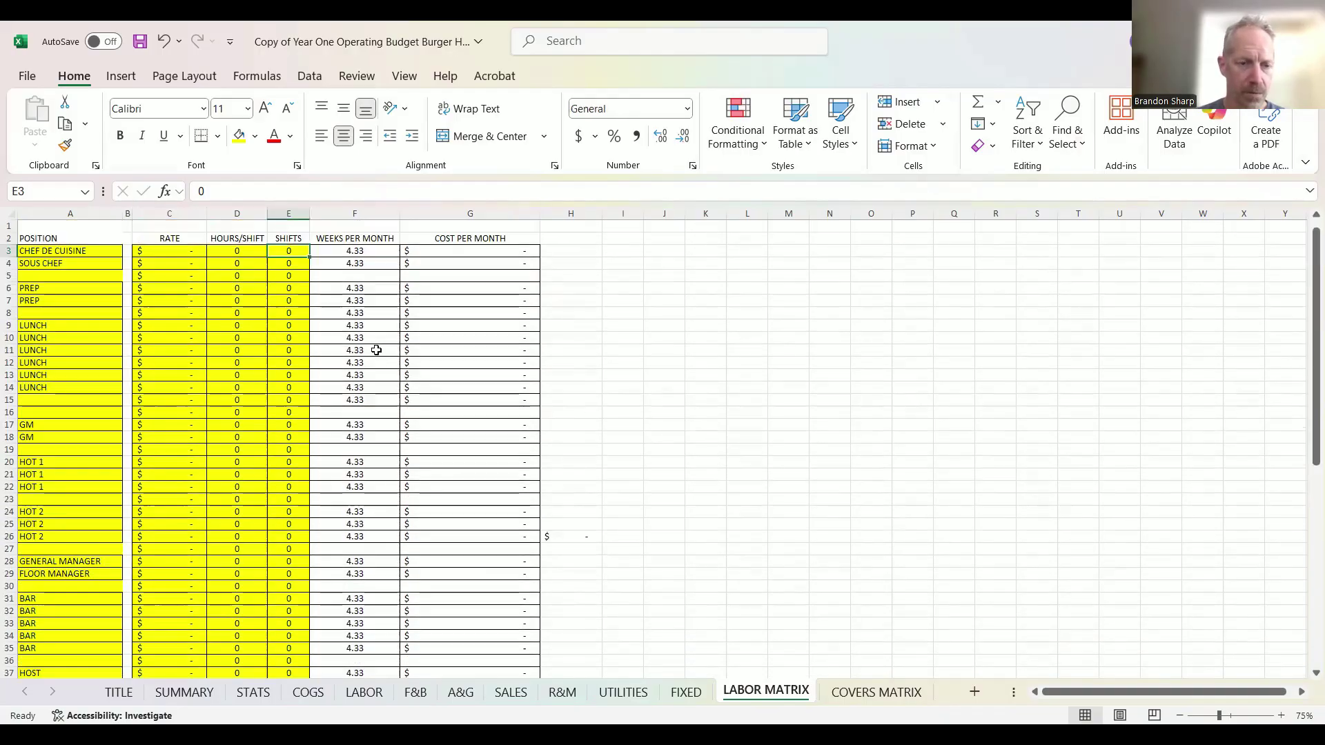
- Examine the LABOR MATRIX position list and the cost-per-month formula for CHEF DE CUISINE
click(182, 252)
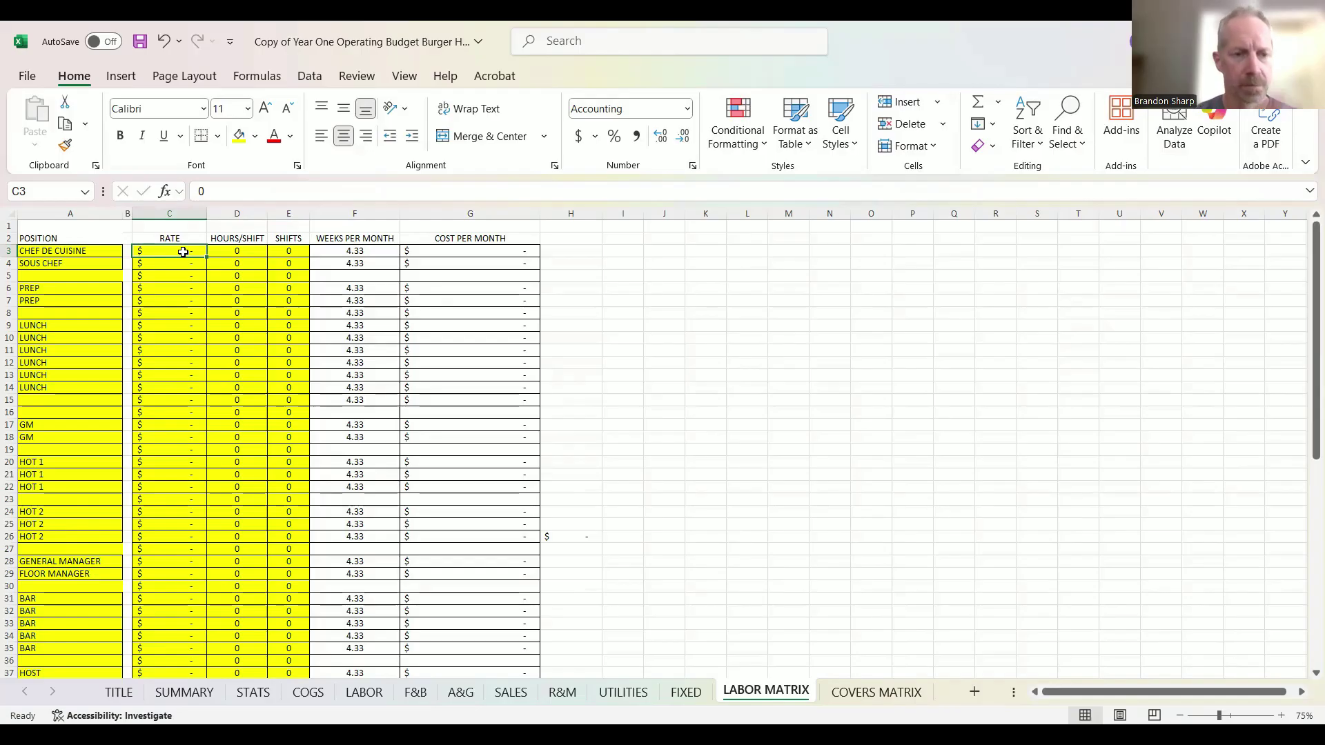
scroll(275, 381, down, 6)
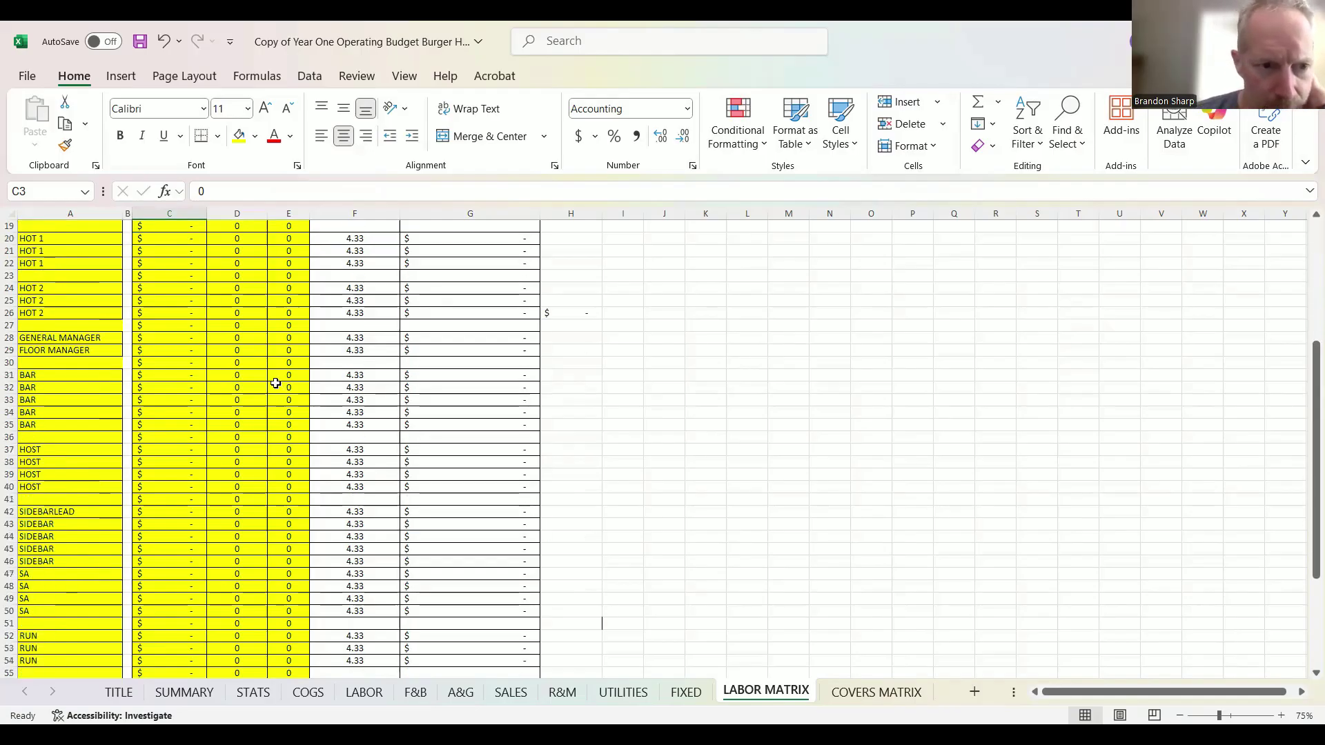
scroll(276, 384, up, 5)
scroll(275, 383, up, 1)
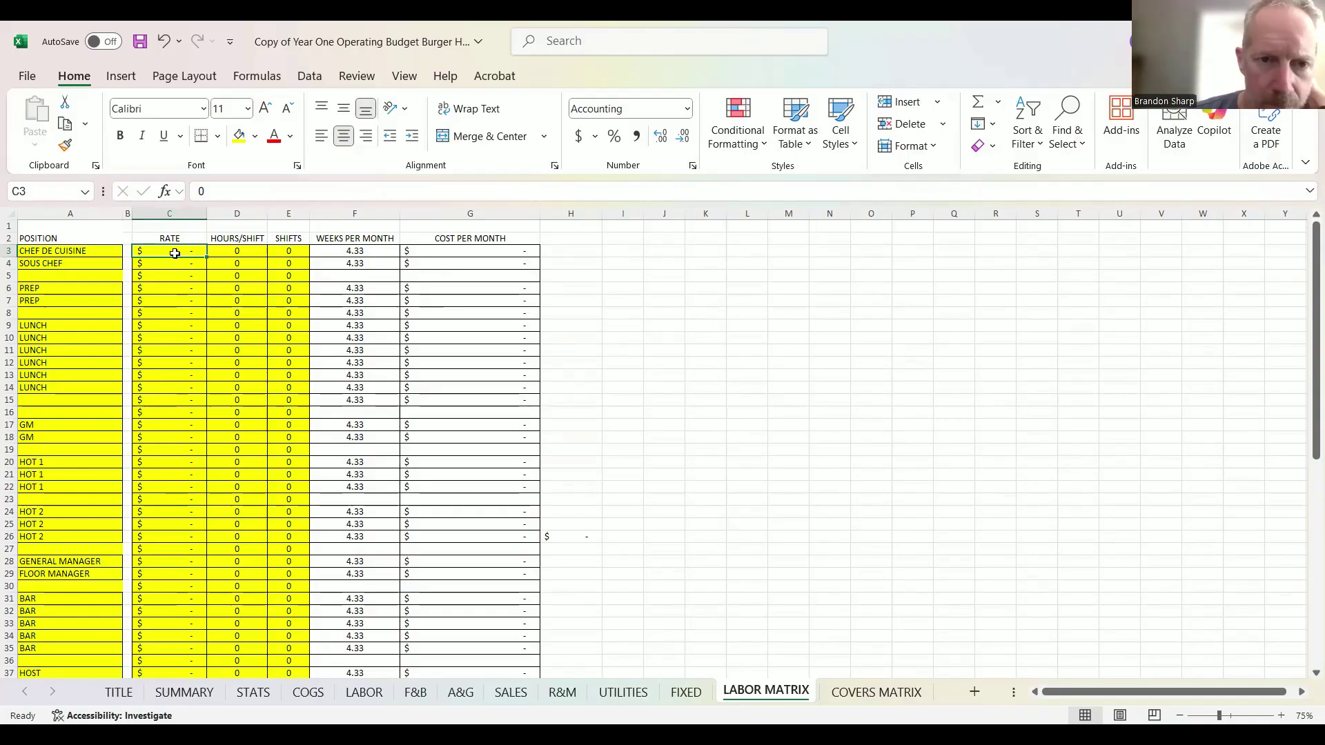
click(453, 256)
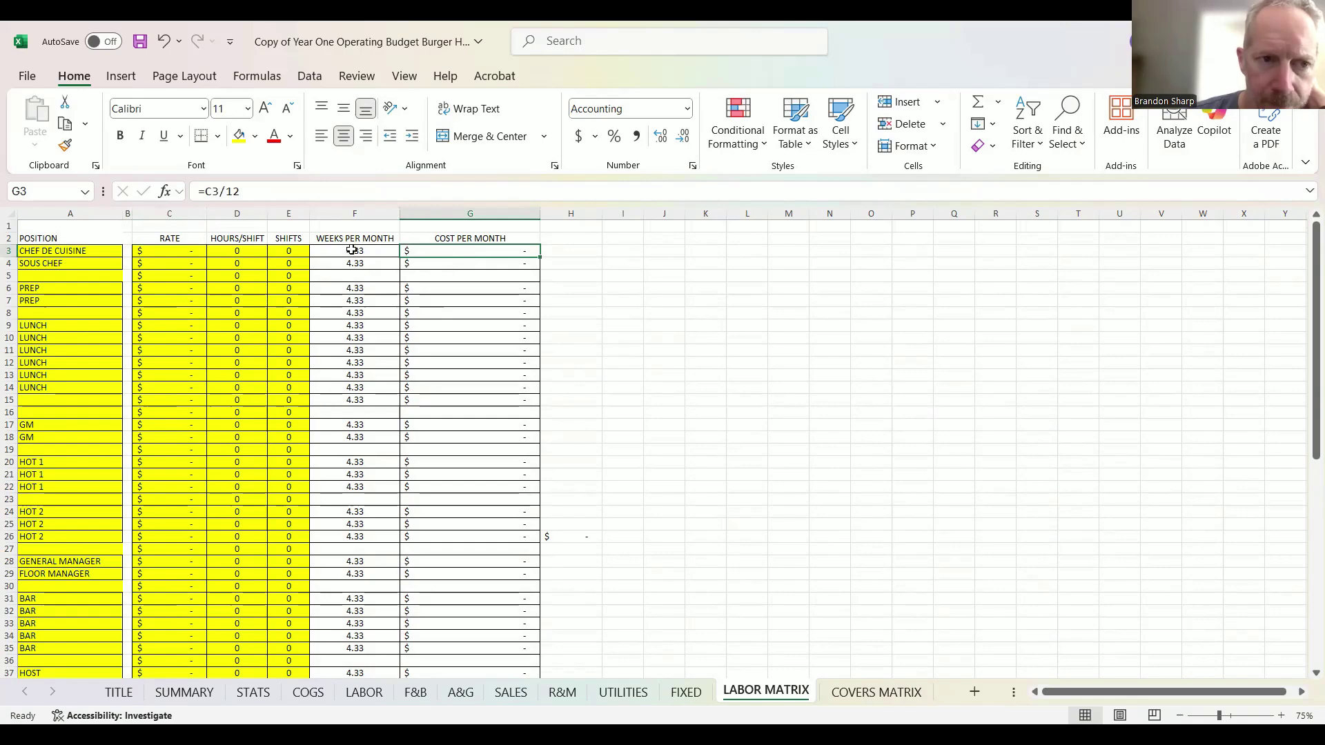
- Set the CHEF DE CUISINE rate on LABOR MATRIX to 100000
click(174, 251)
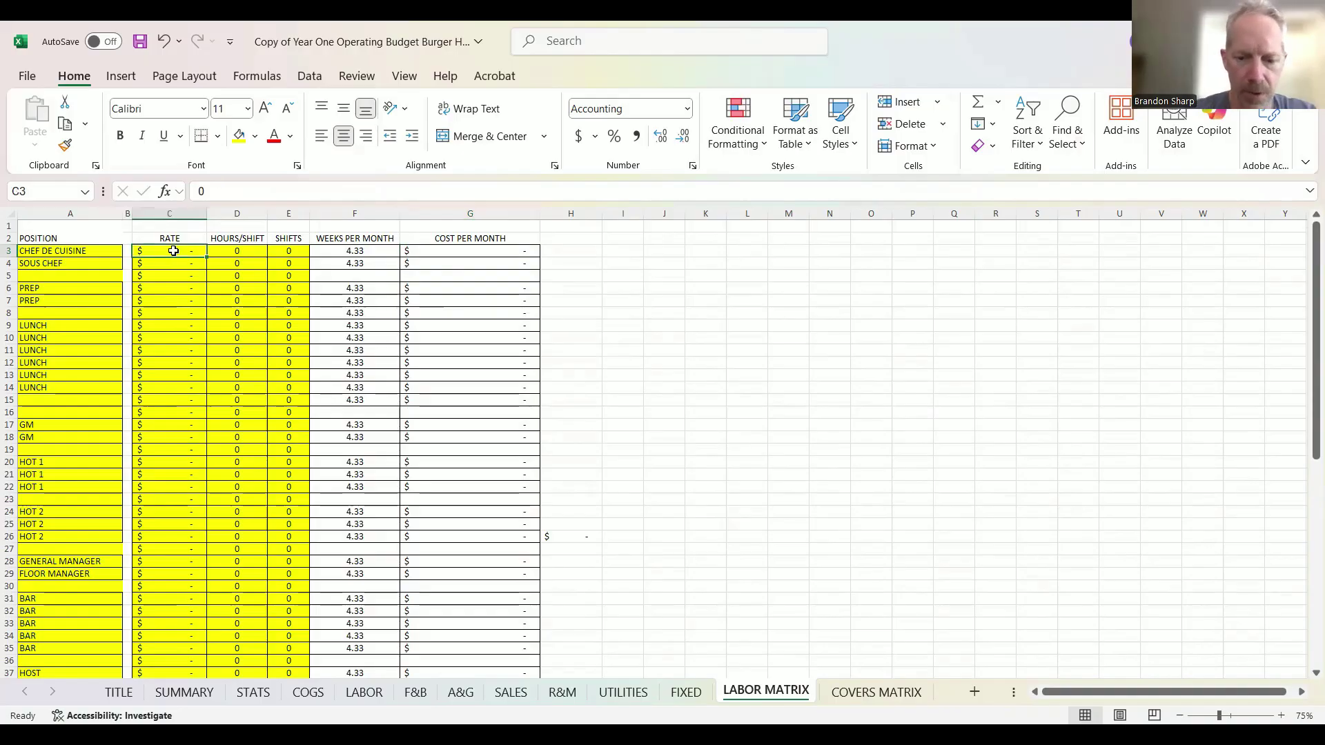
text(100000)
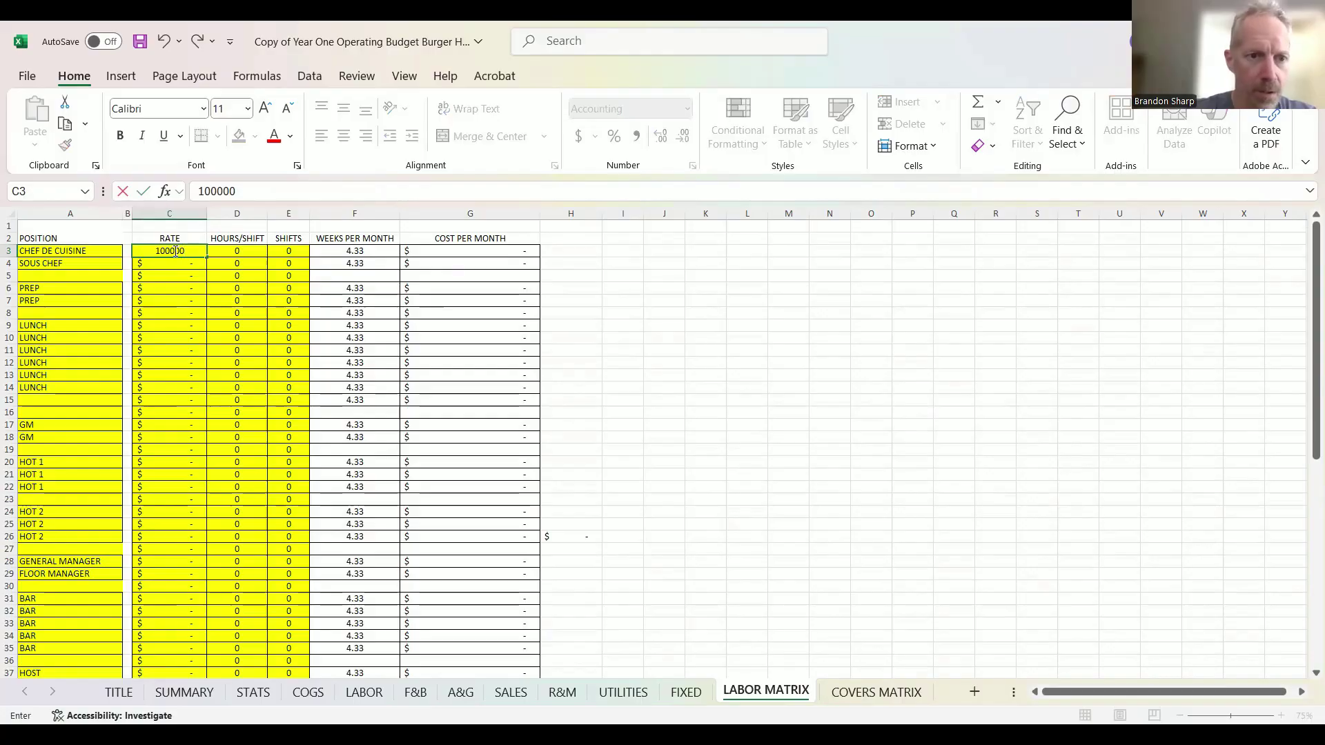
key(BackSpace)
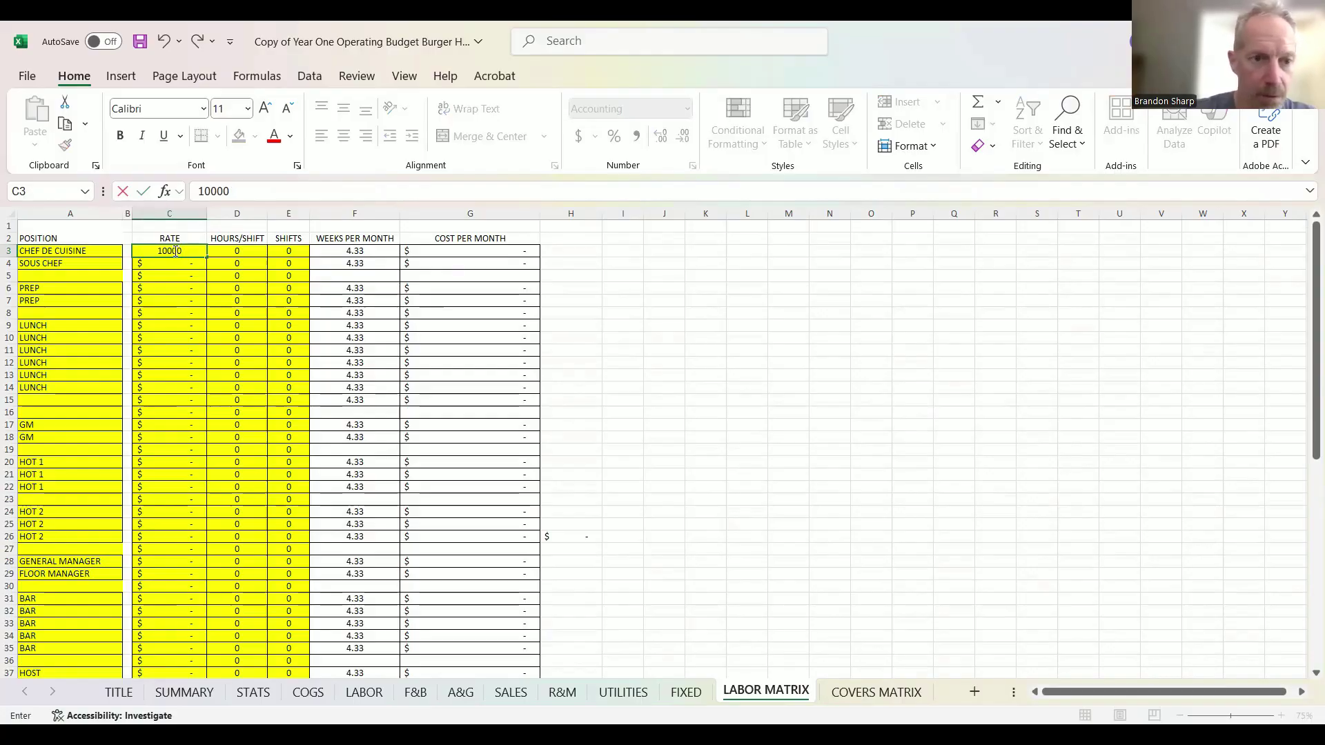
text(0)
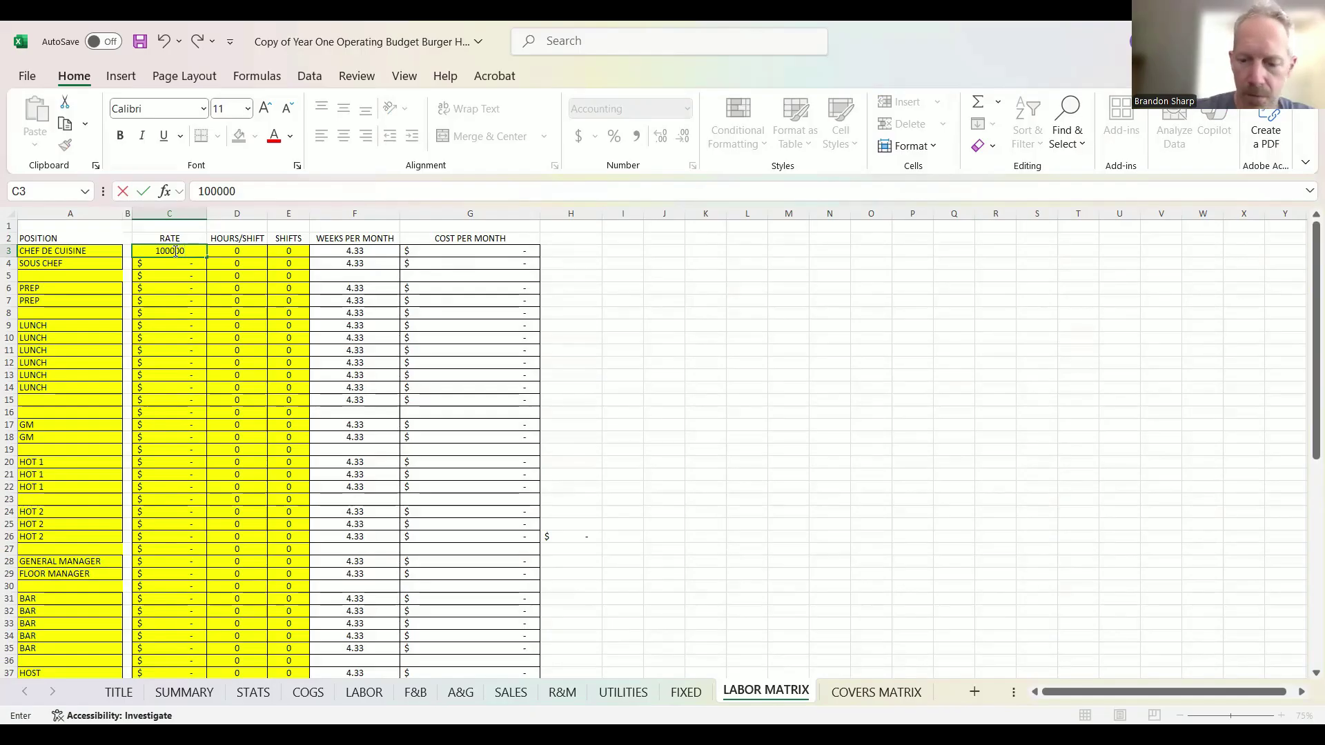
key(Return)
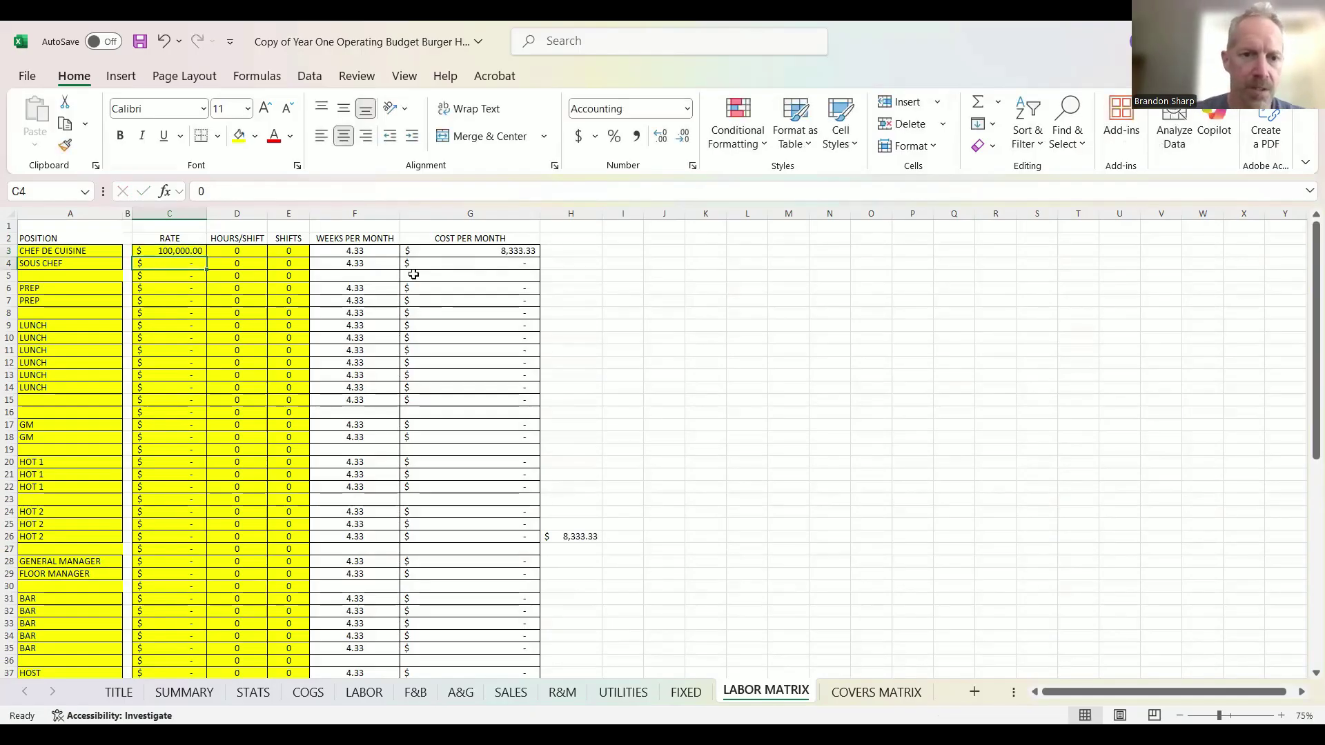
- Examine the cost-per-month formulas for CHEF DE CUISINE, GENERAL MANAGER, FLOOR MANAGER and SOUS CHEF
click(464, 252)
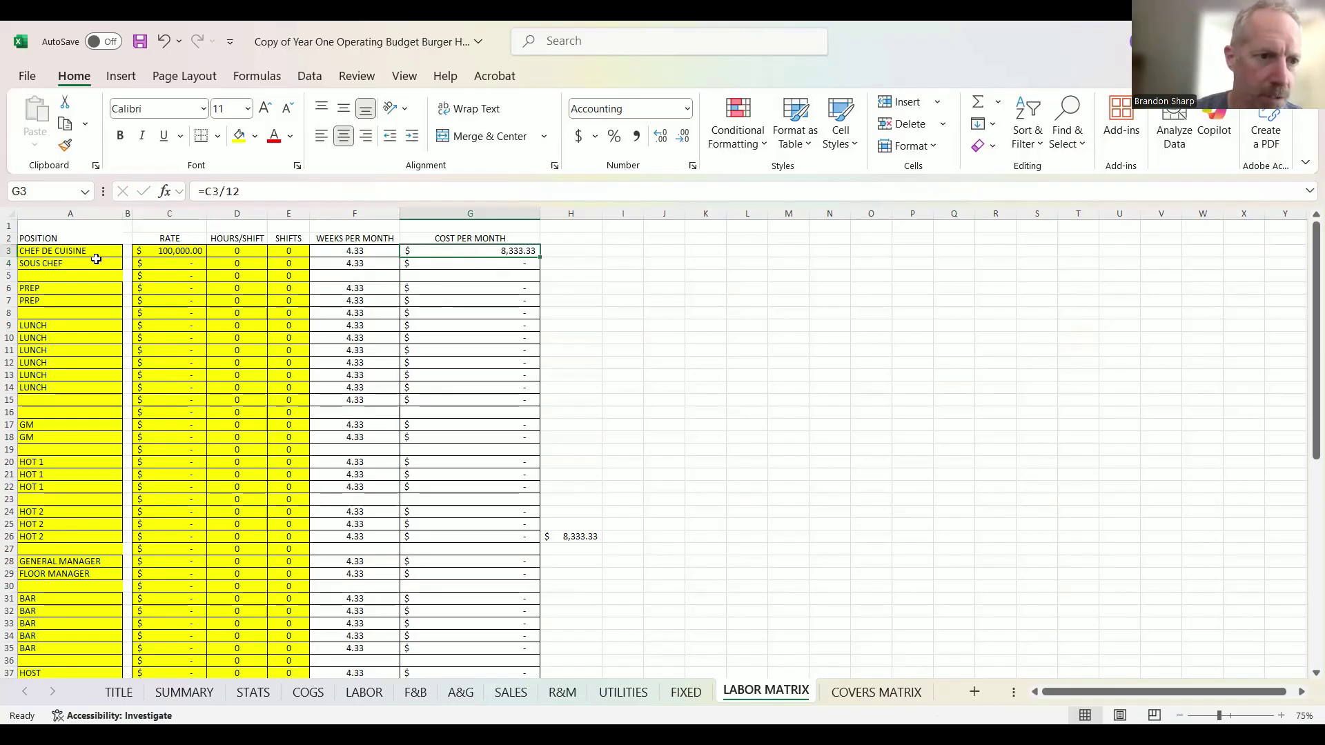
scroll(97, 259, down, 4)
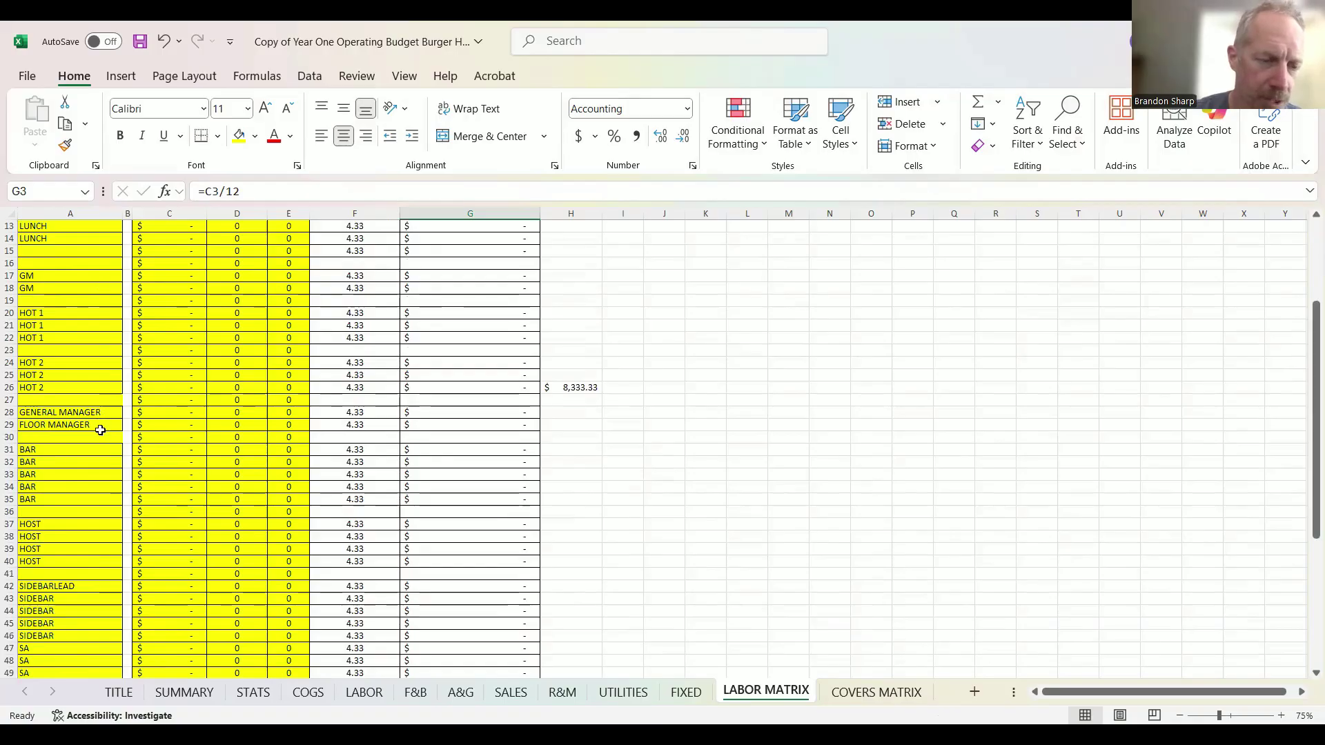
click(106, 414)
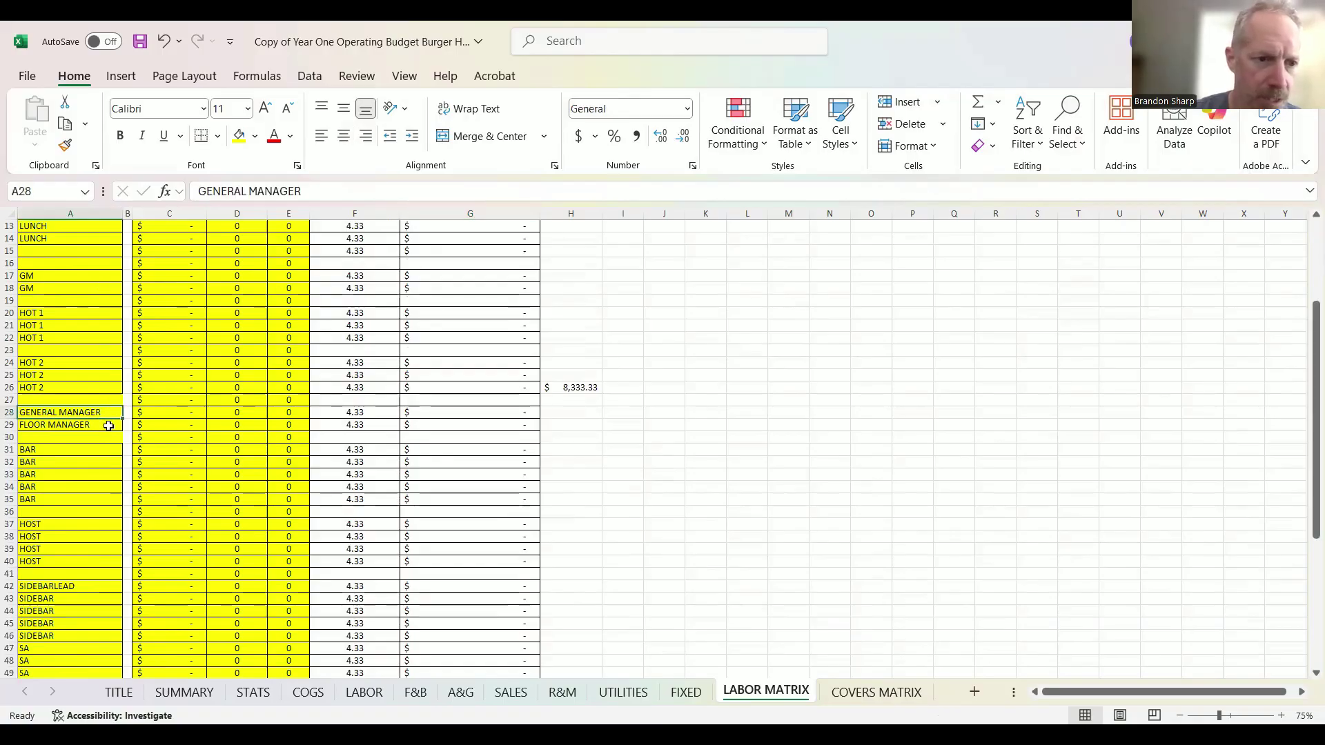
click(459, 413)
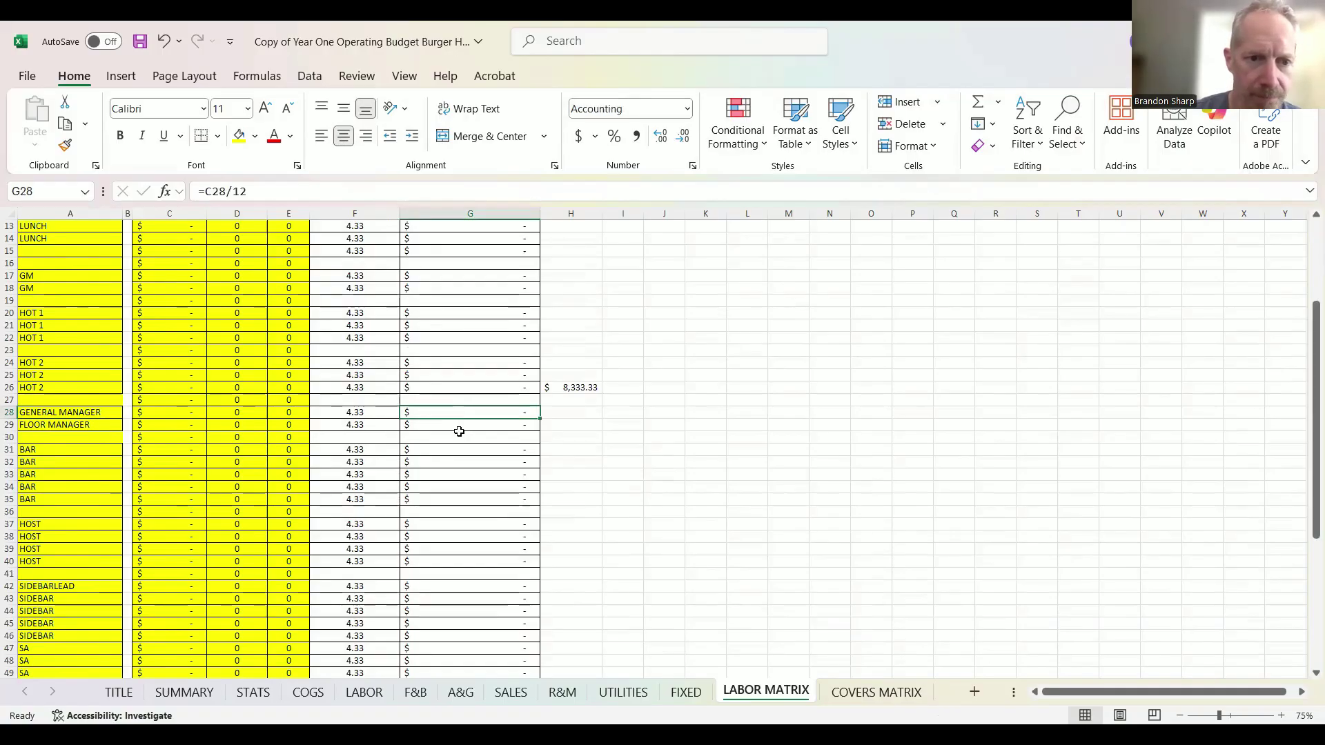
click(459, 428)
scroll(463, 379, up, 4)
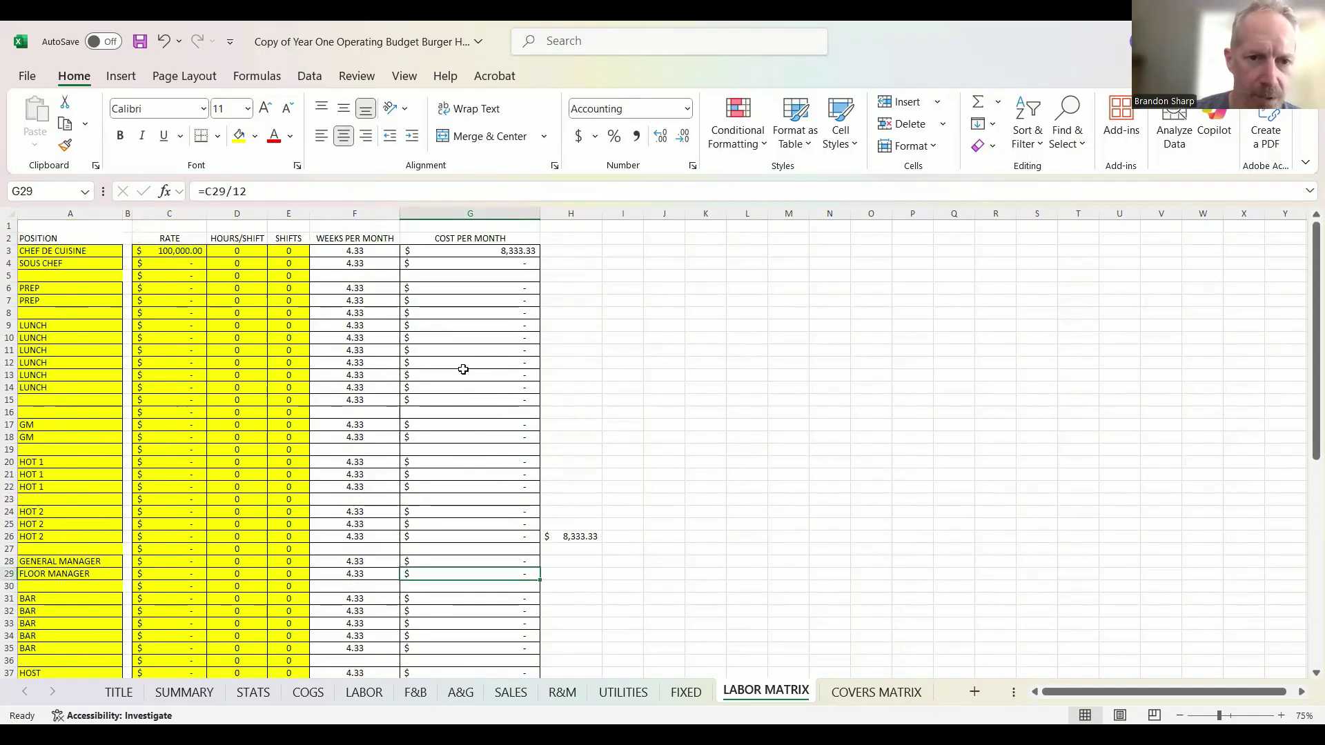
click(447, 300)
click(496, 260)
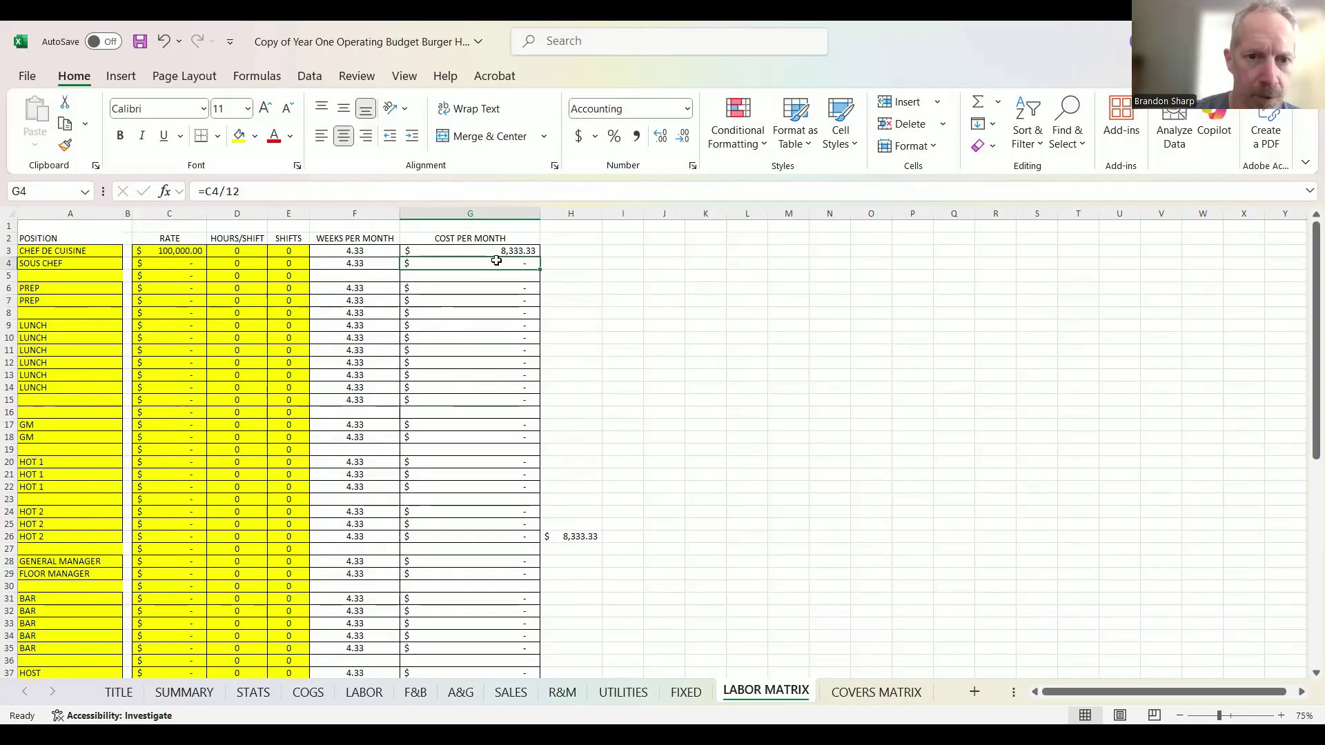
- Fill in the first PREP row with a rate of 15, 8 hours per shift and 5 shifts
click(167, 288)
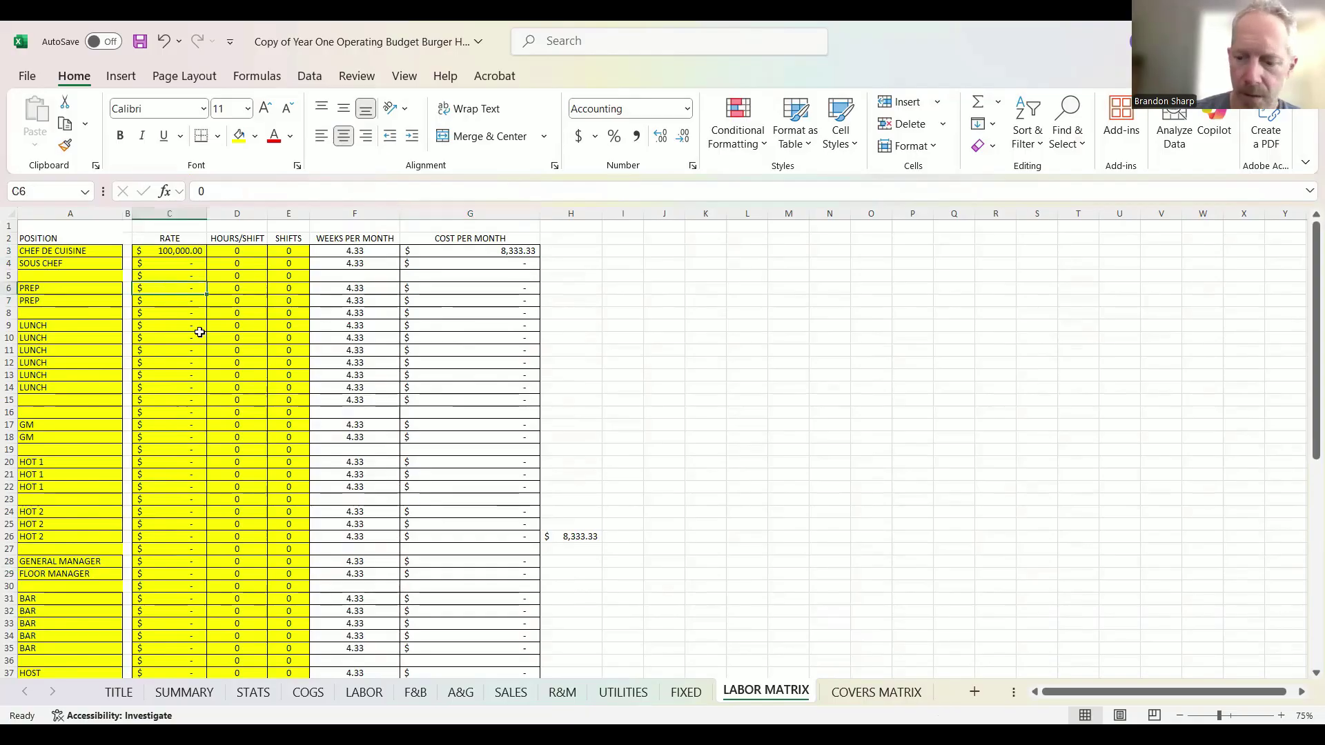
text(15)
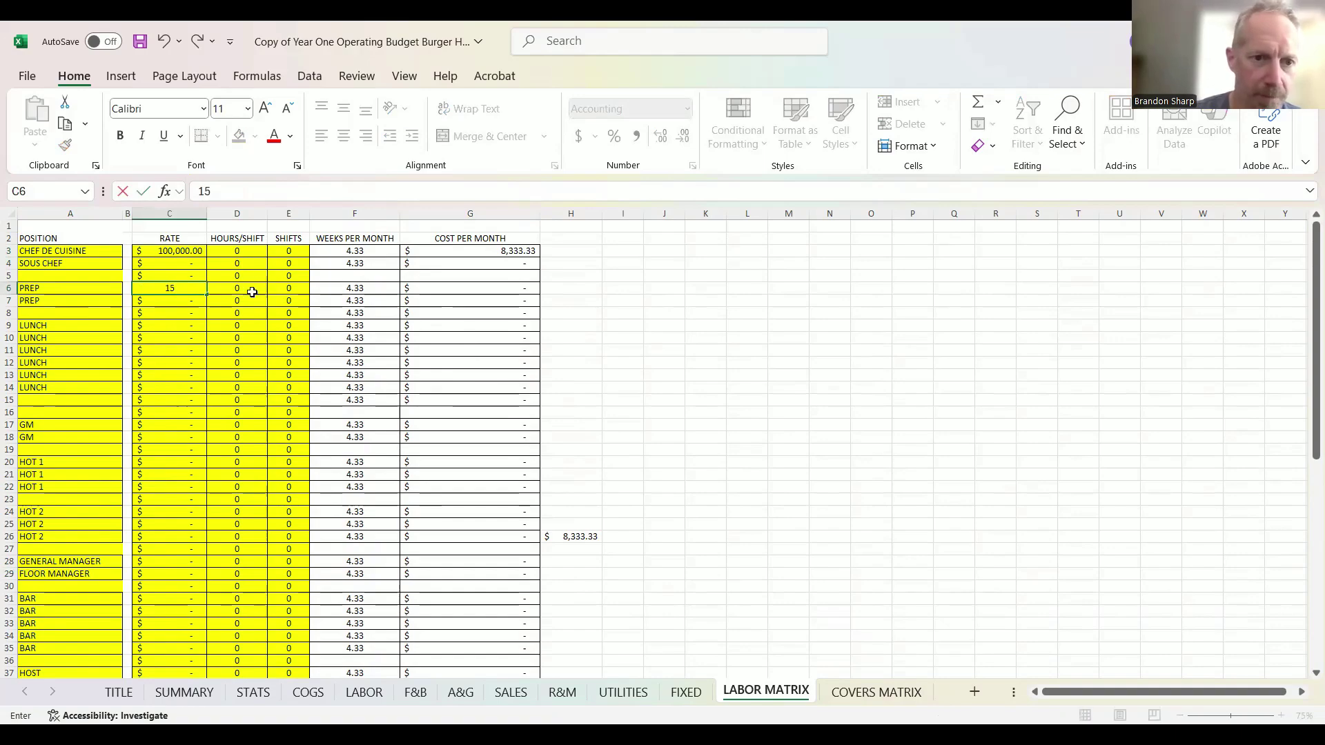
click(252, 292)
text(8)
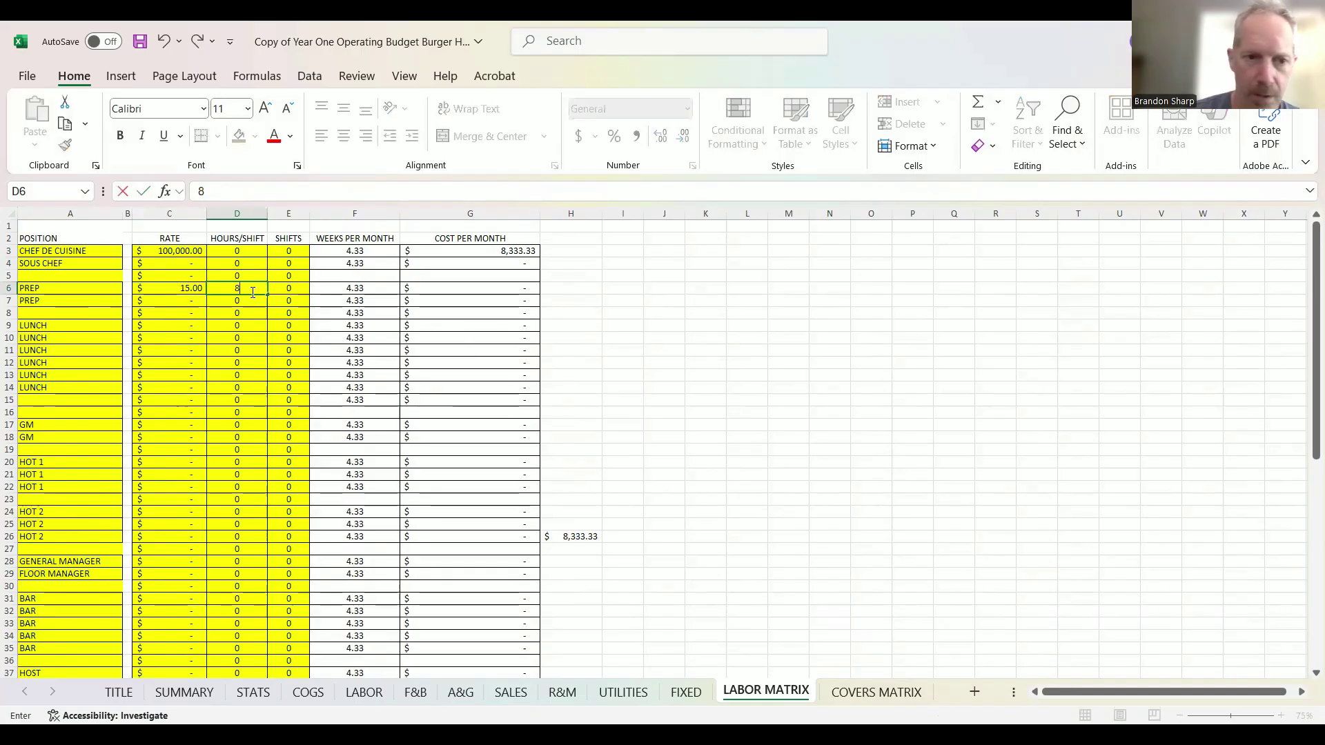
click(286, 287)
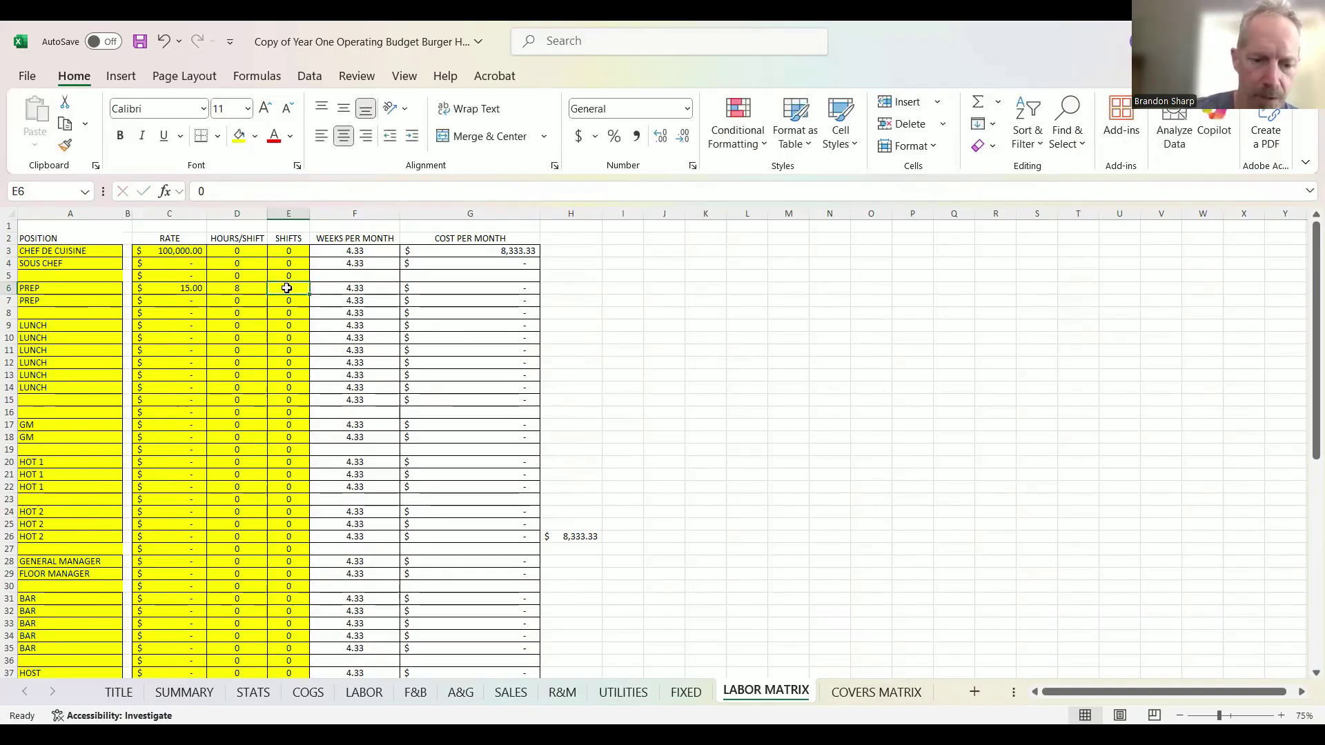
text(5)
key(Return)
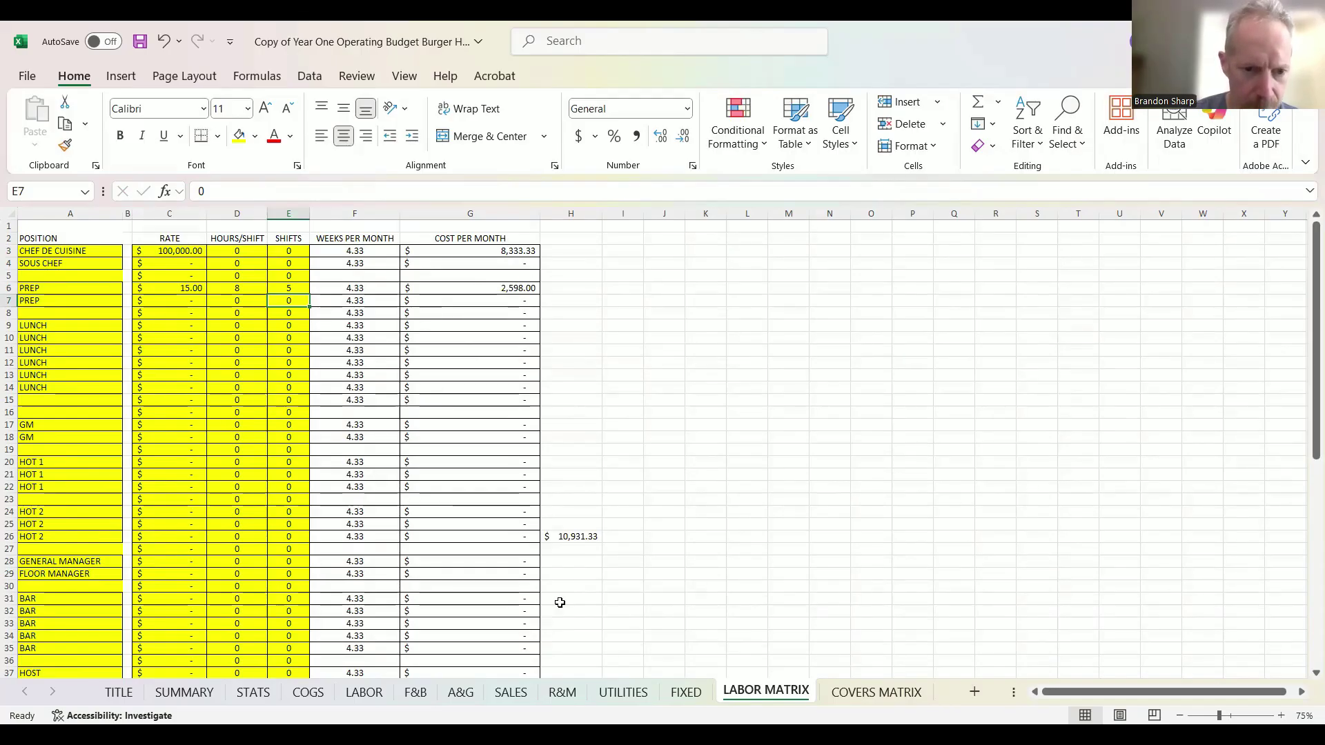
- Check the salary and wage rows on the LABOR sheet, and look through the position list on LABOR MATRIX
click(364, 693)
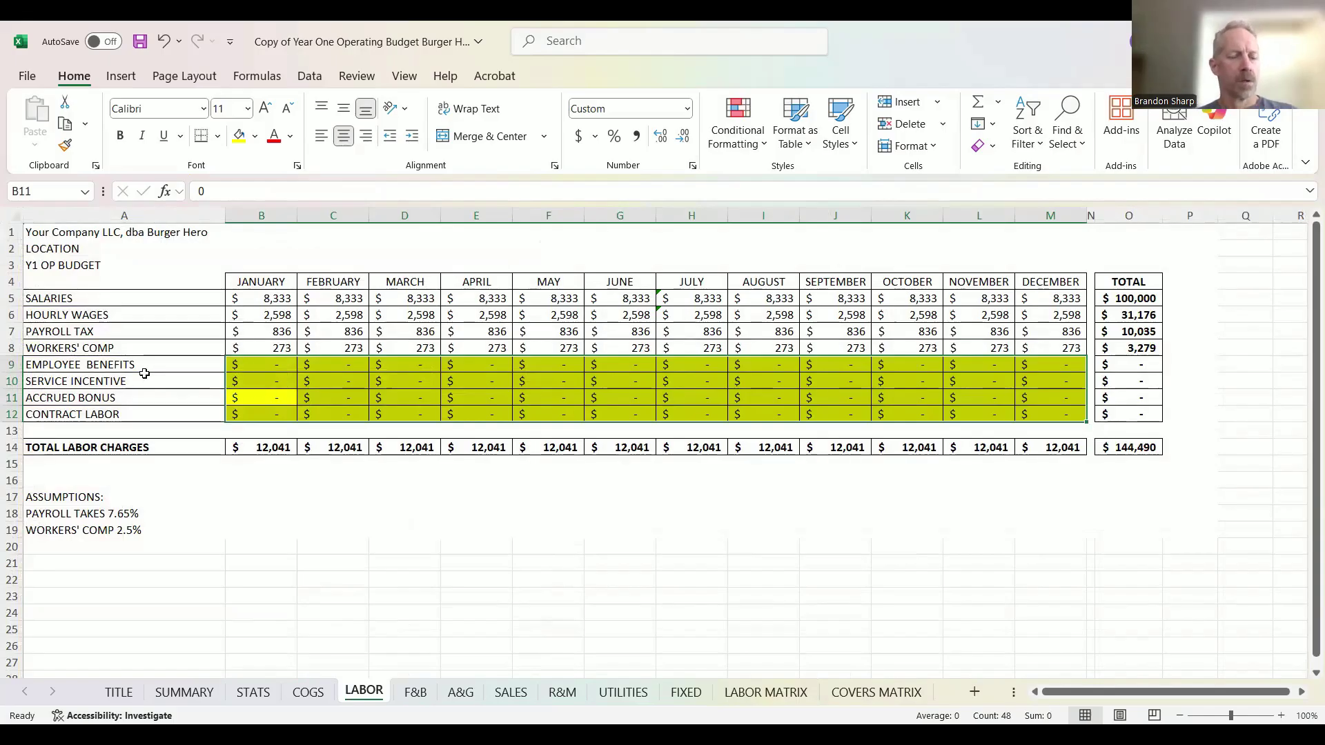
click(766, 692)
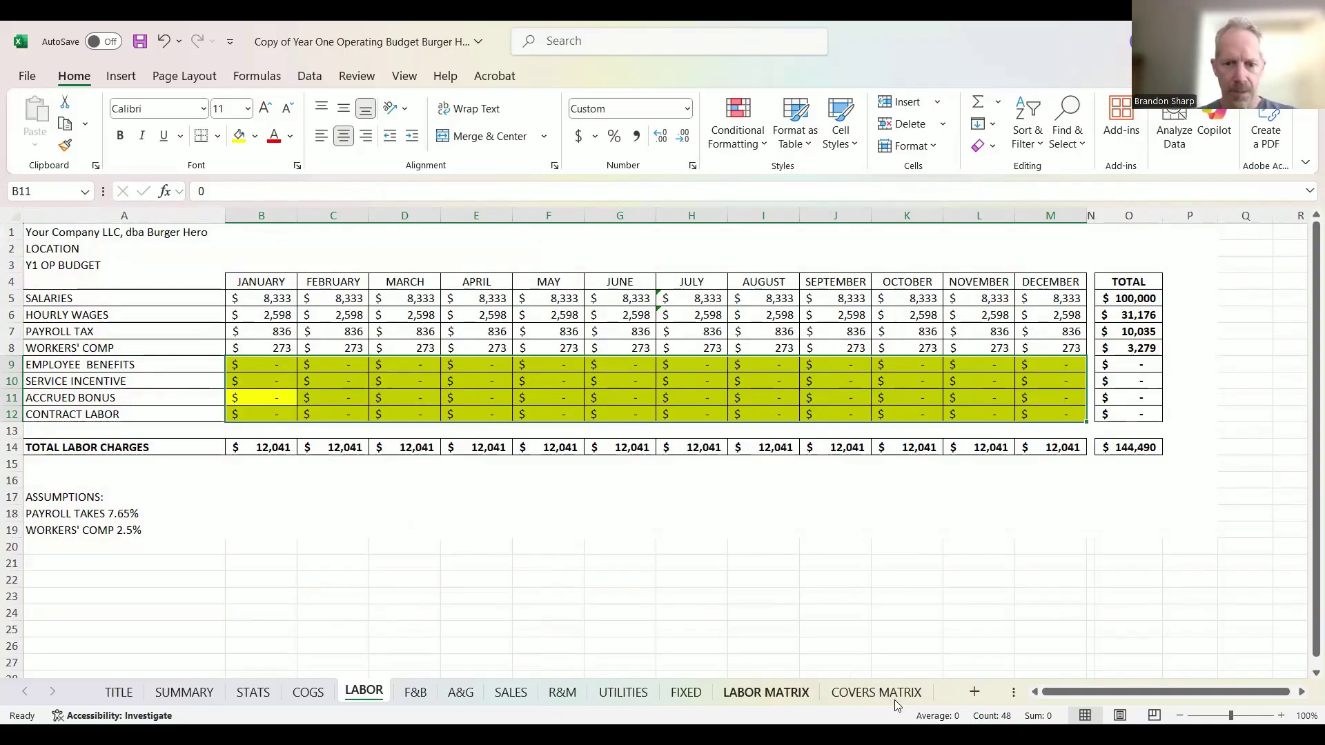
scroll(169, 365, down, 6)
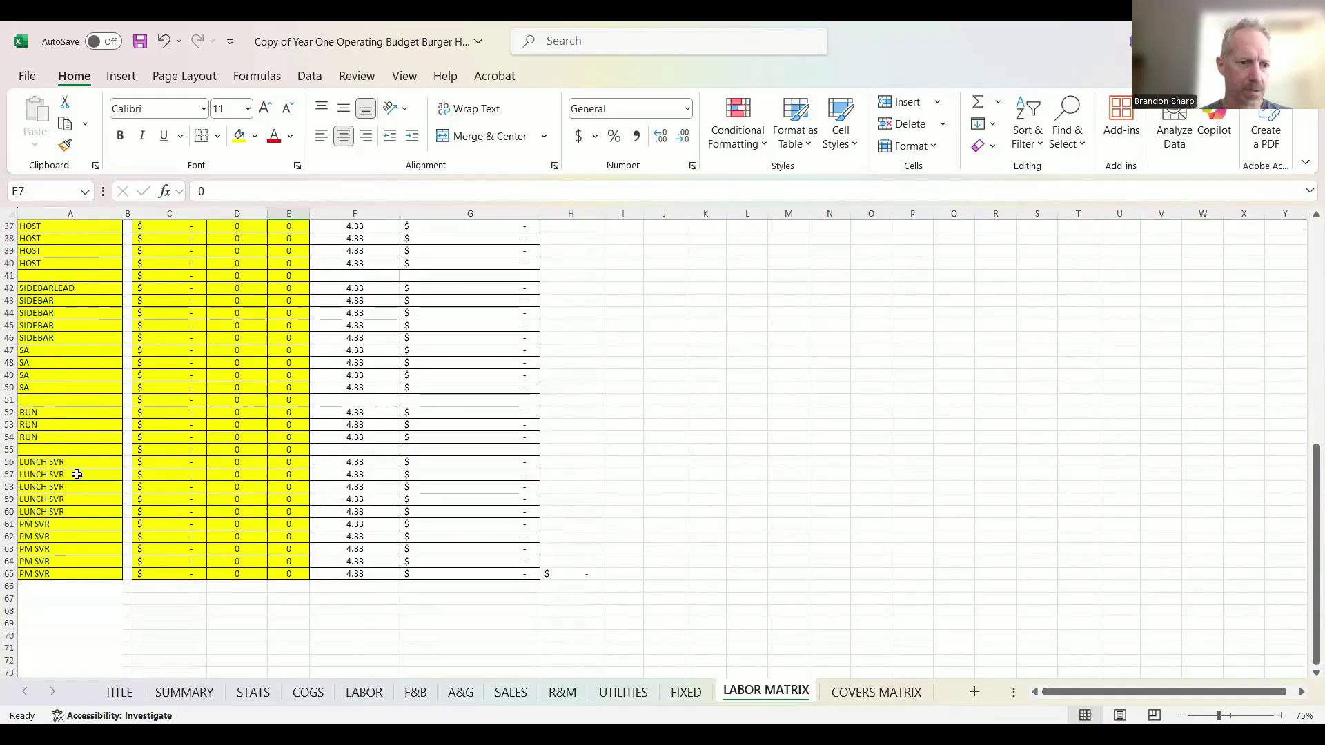
scroll(84, 470, up, 2)
scroll(85, 470, up, 5)
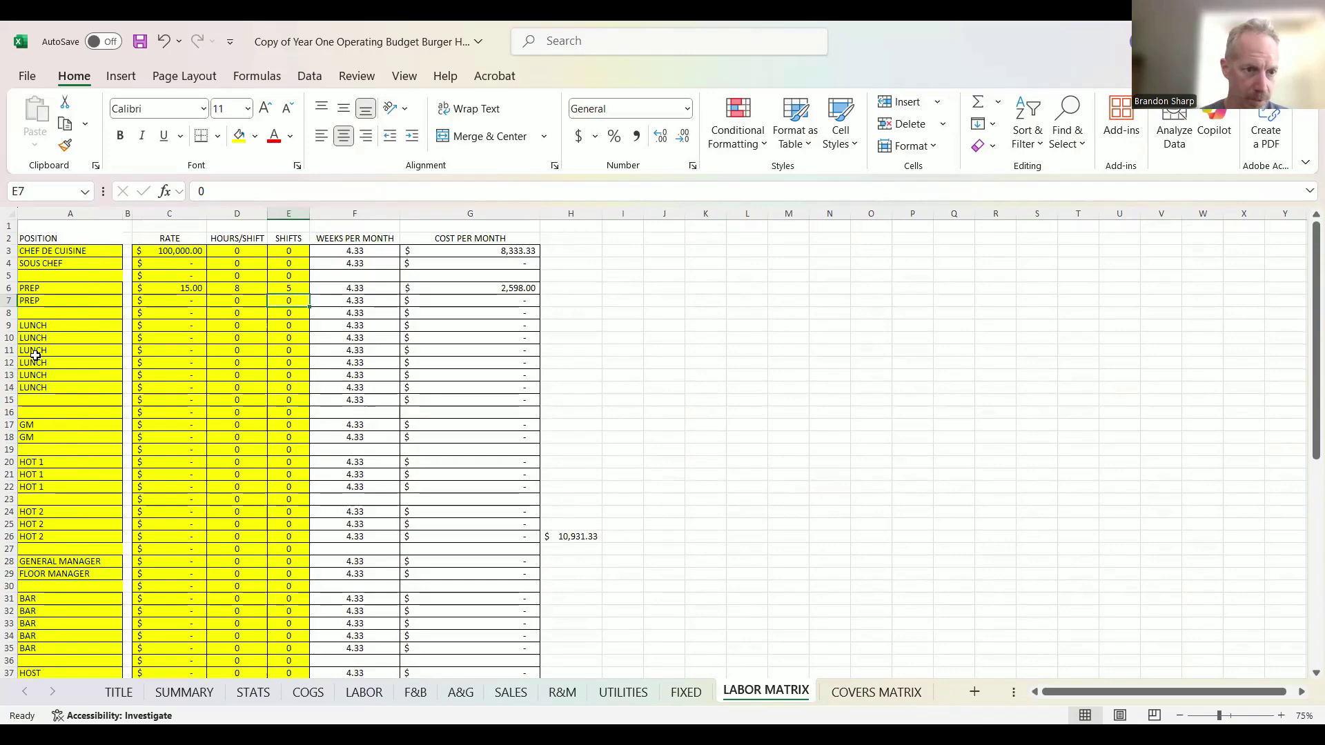
- Insert a row at row 14 above the last LUNCH position and fill it from the LUNCH row above, columns A to G
click(11, 387)
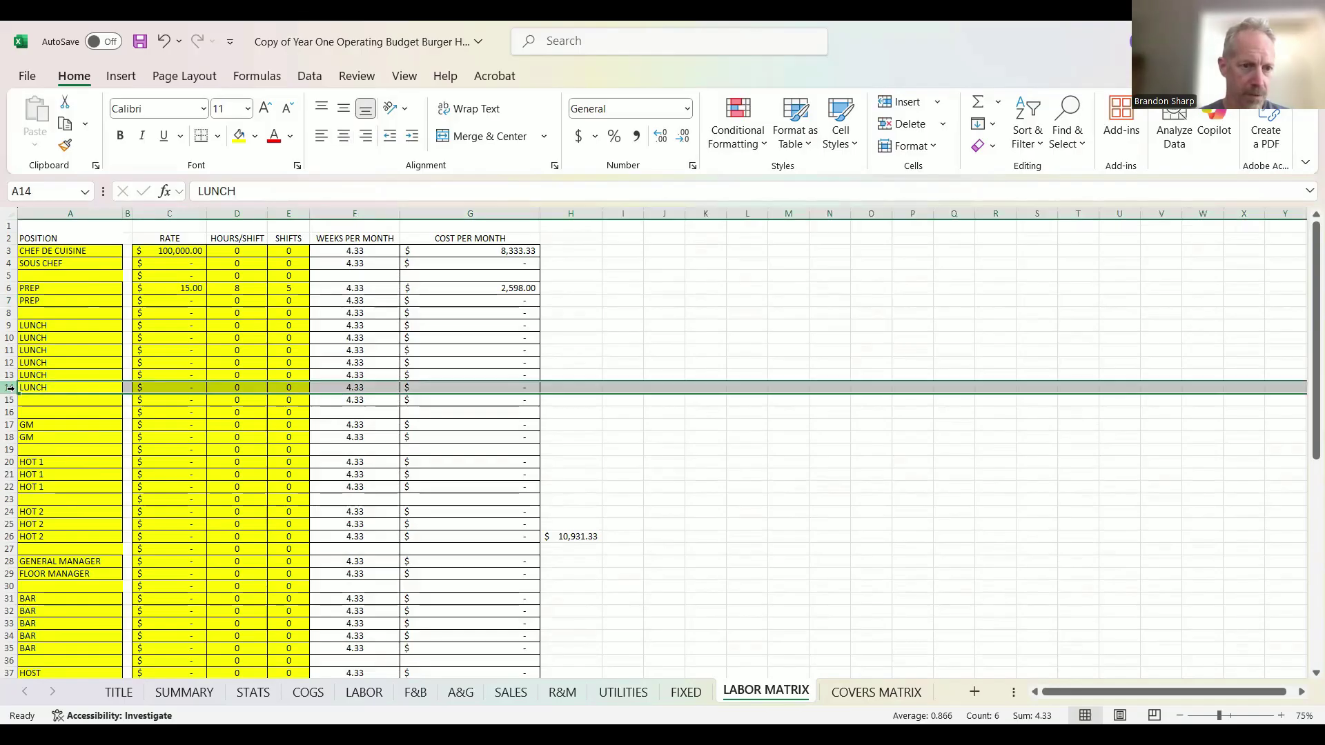
right_click(11, 392)
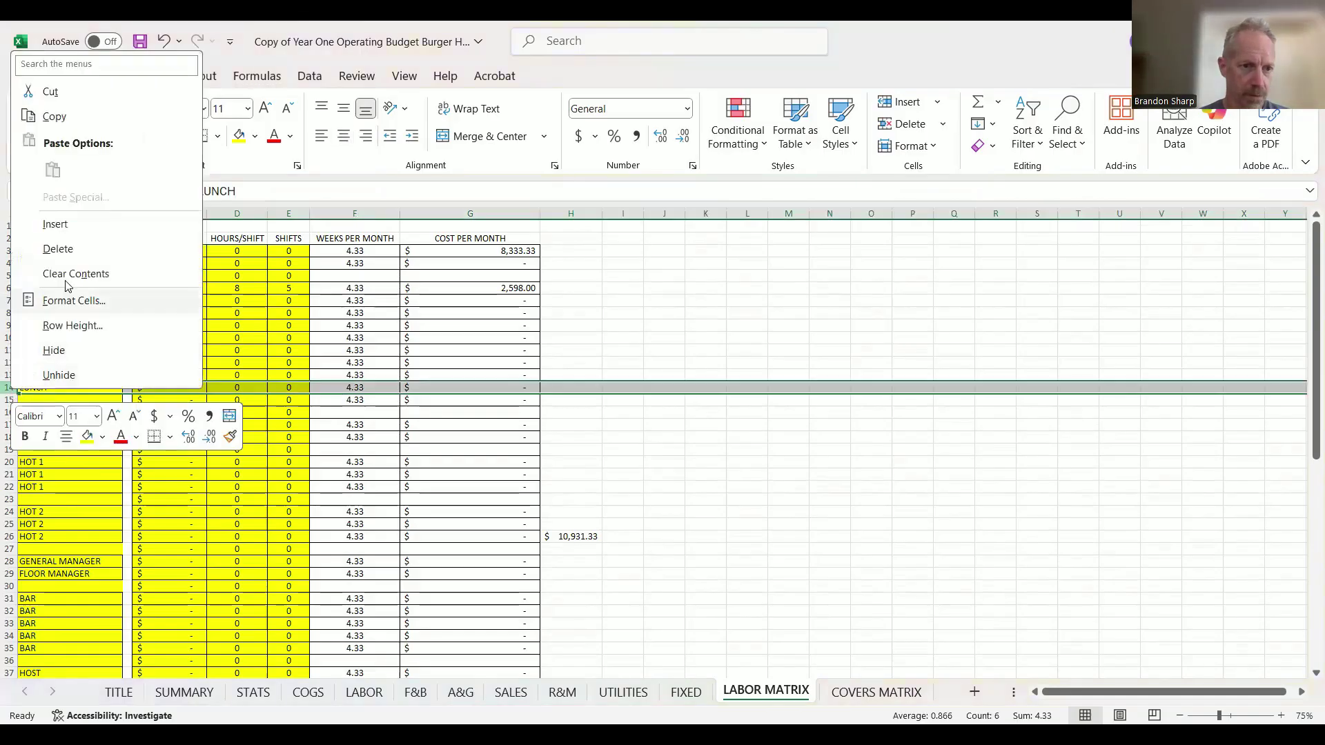
click(69, 225)
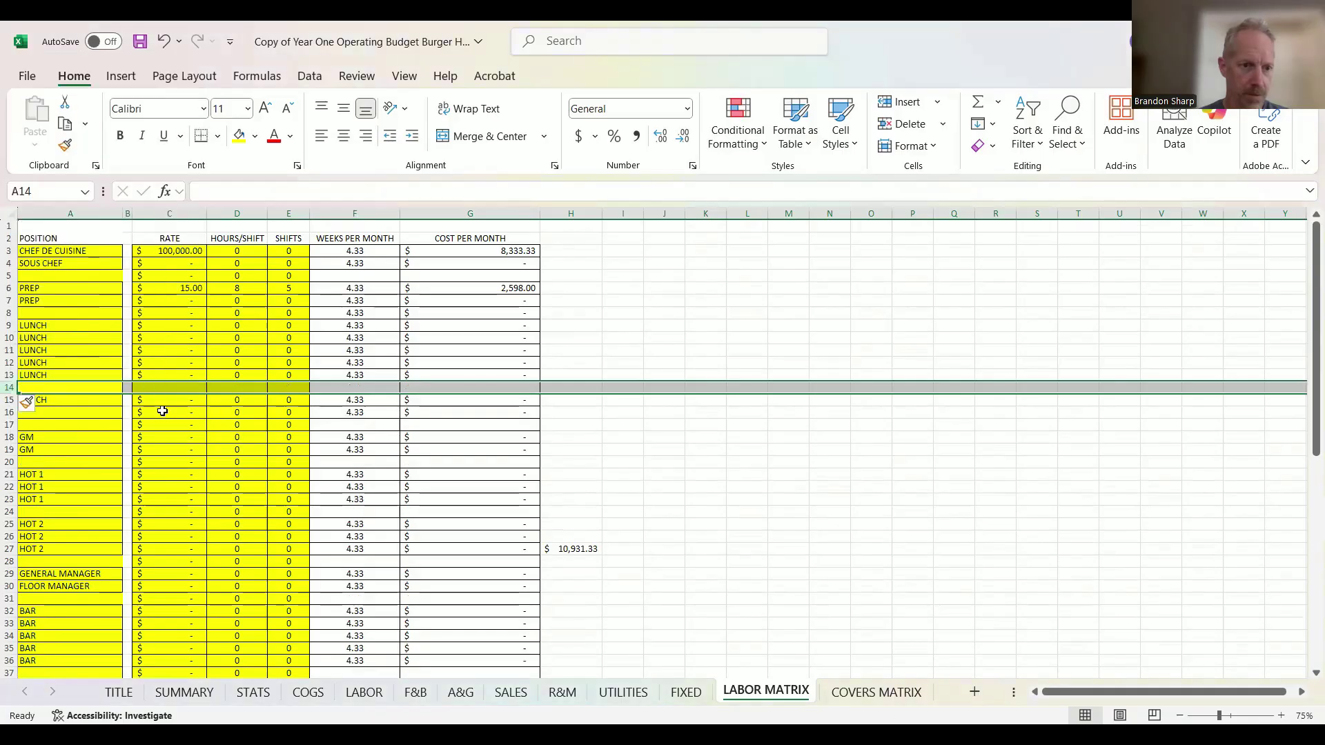
click(71, 374)
drag(270, 380, 541, 391)
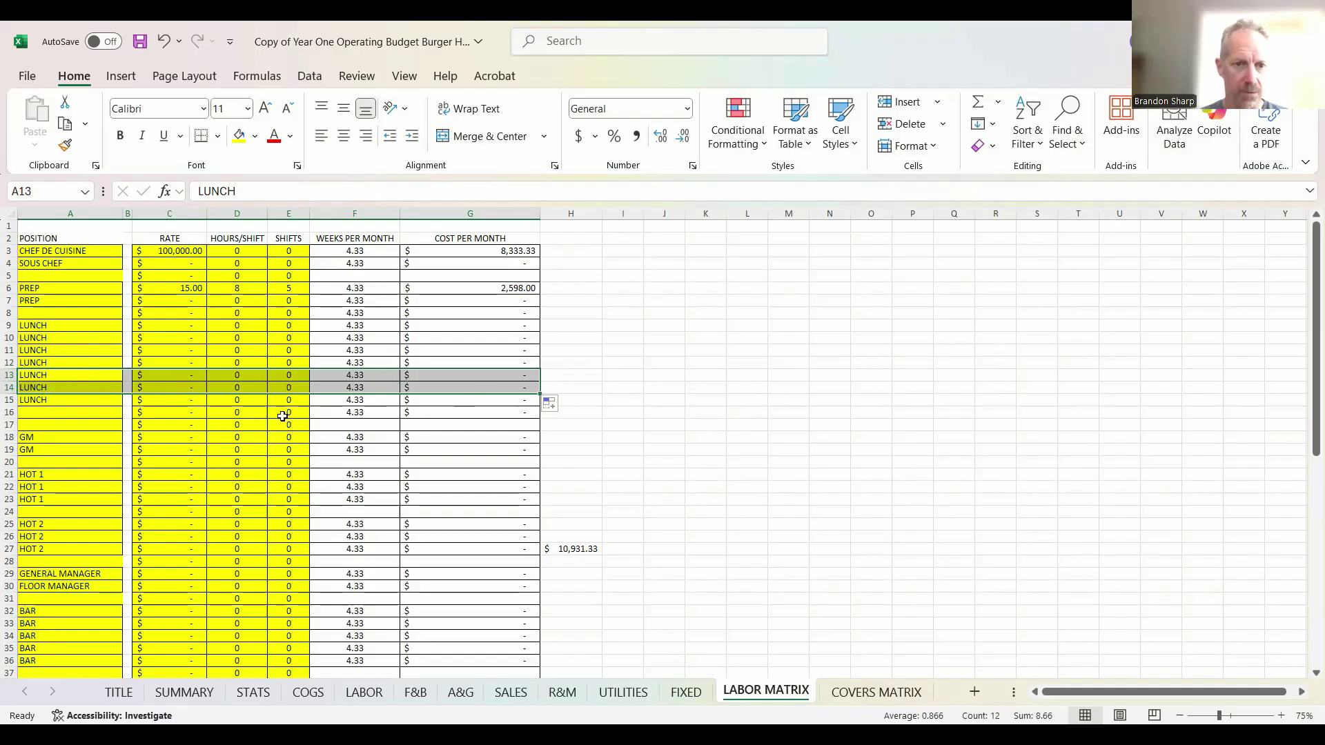
- Insert a row above FLOOR MANAGER and fill it from the GENERAL MANAGER row, columns A to G
scroll(75, 451, down, 1)
scroll(75, 450, down, 3)
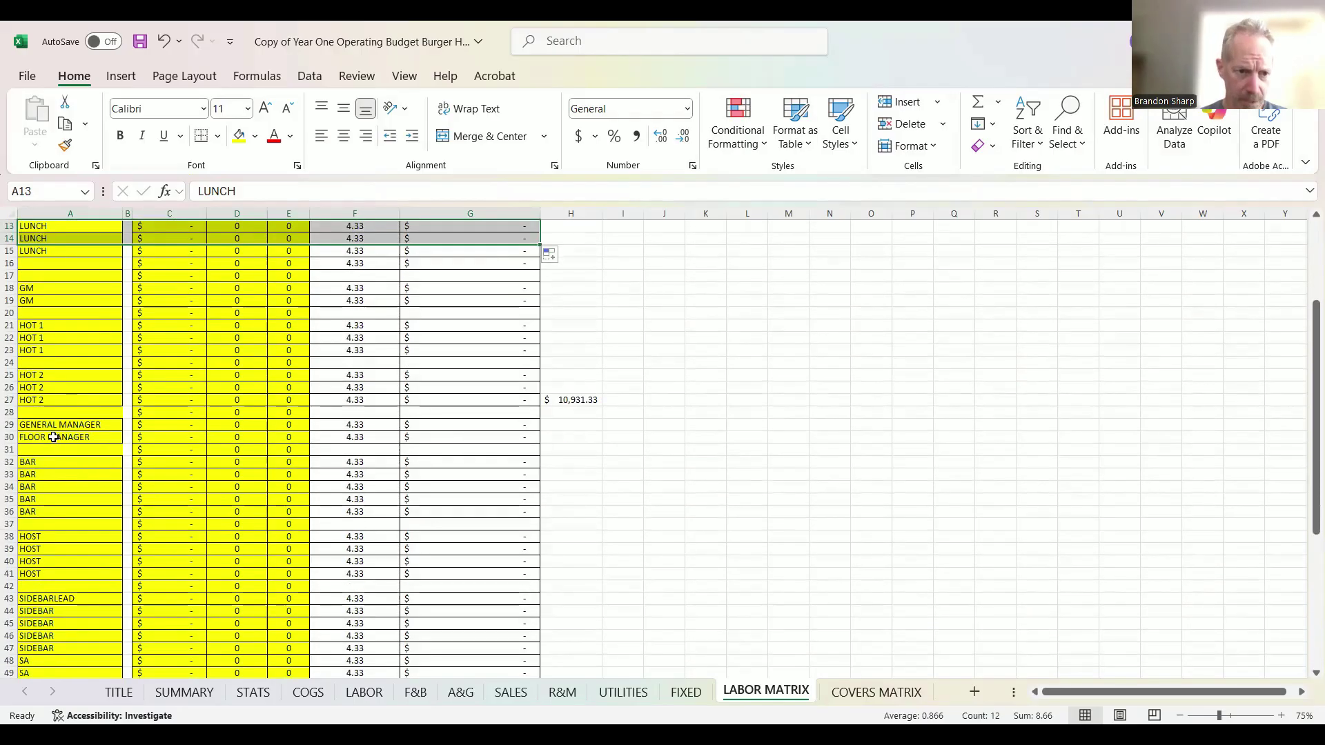
drag(53, 437, 480, 441)
click(220, 491)
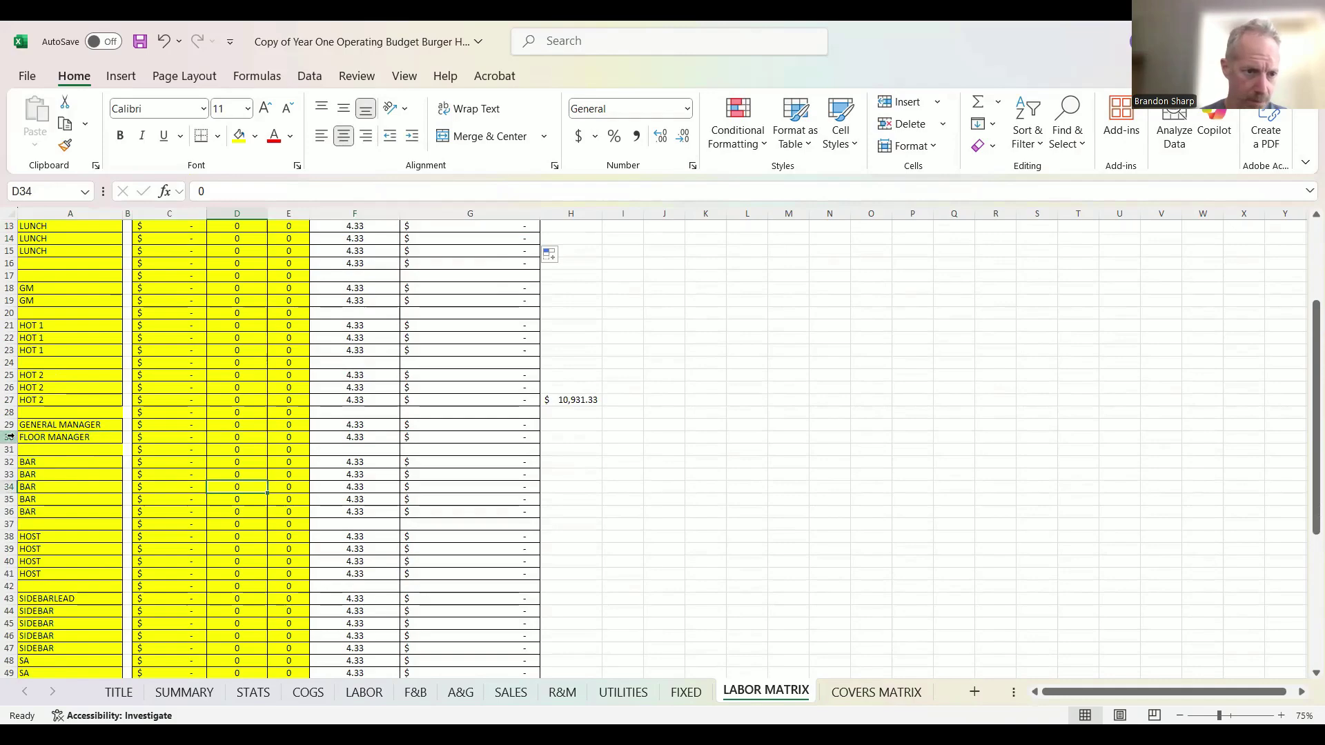
click(9, 437)
right_click(19, 442)
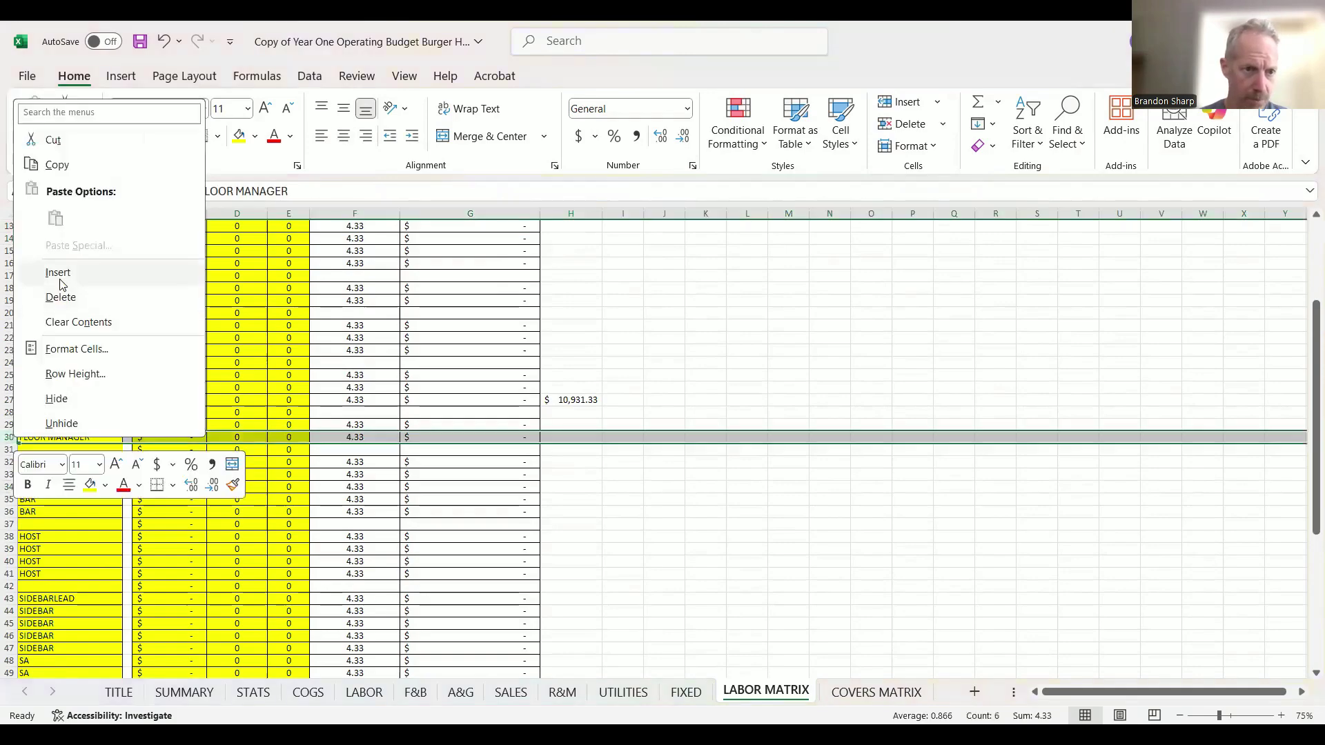
click(60, 273)
drag(65, 425, 476, 453)
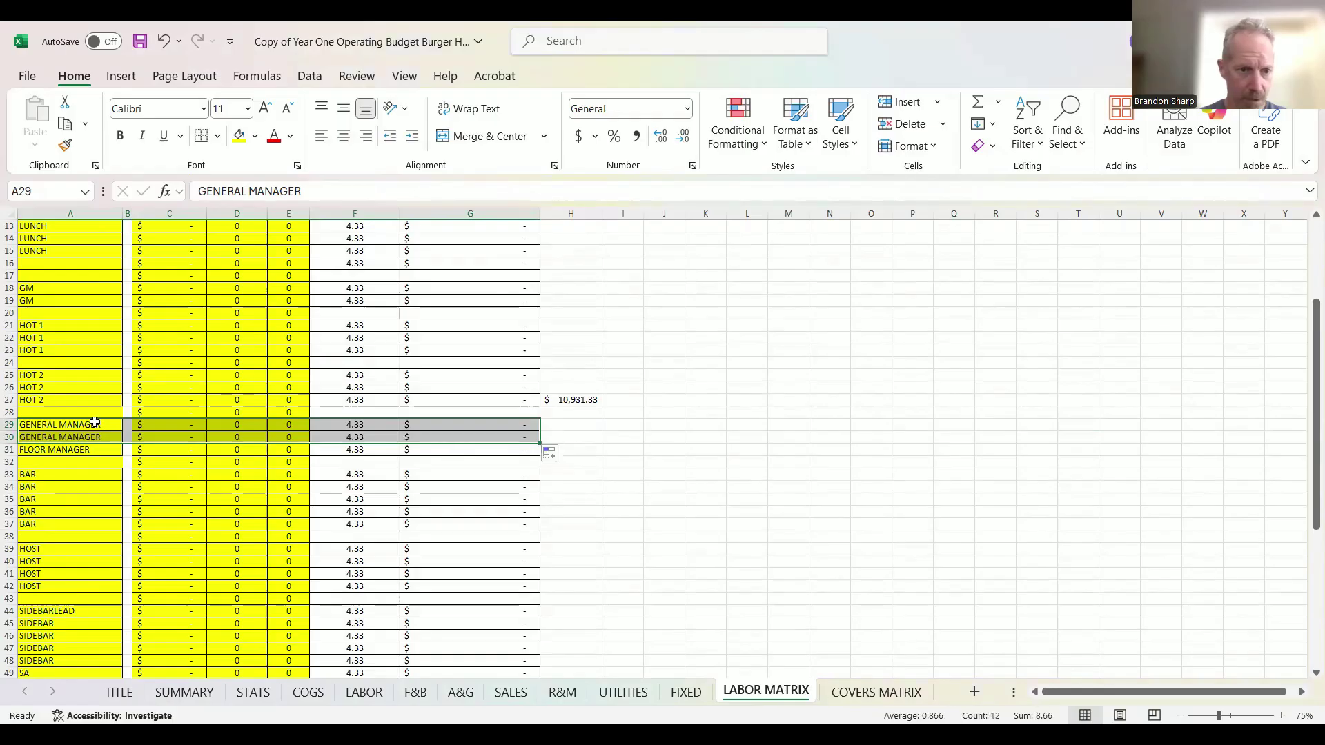
- Rename the duplicated GENERAL MANAGER position in A30 as SOMMELIER
click(92, 436)
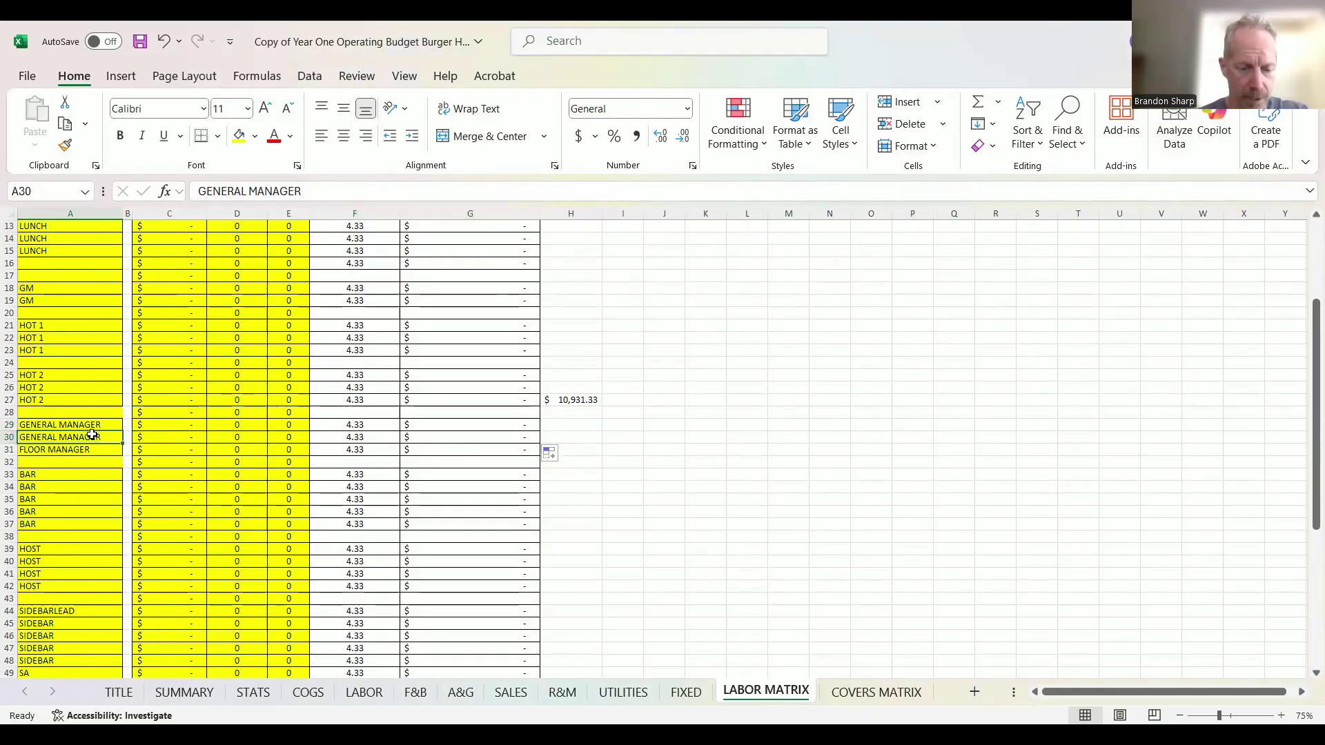
text(s)
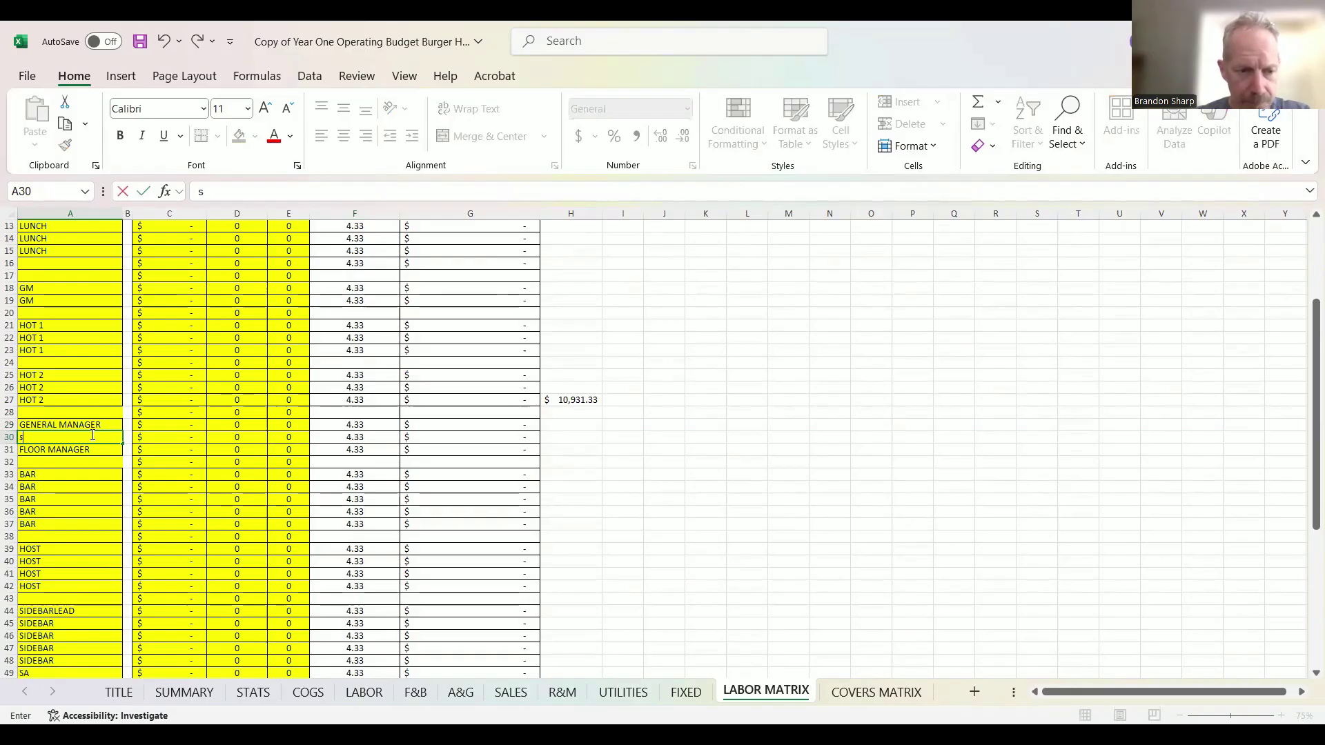
text(oSOMME)
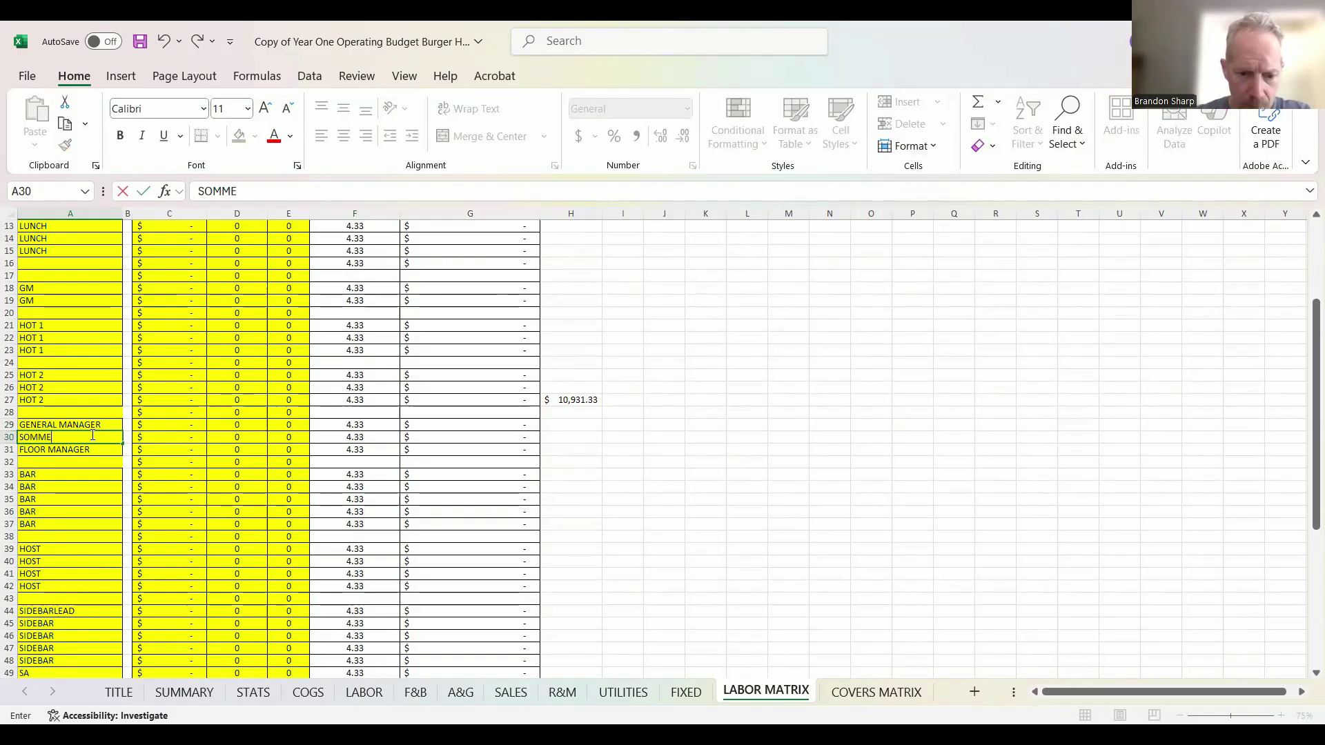
text(LI)
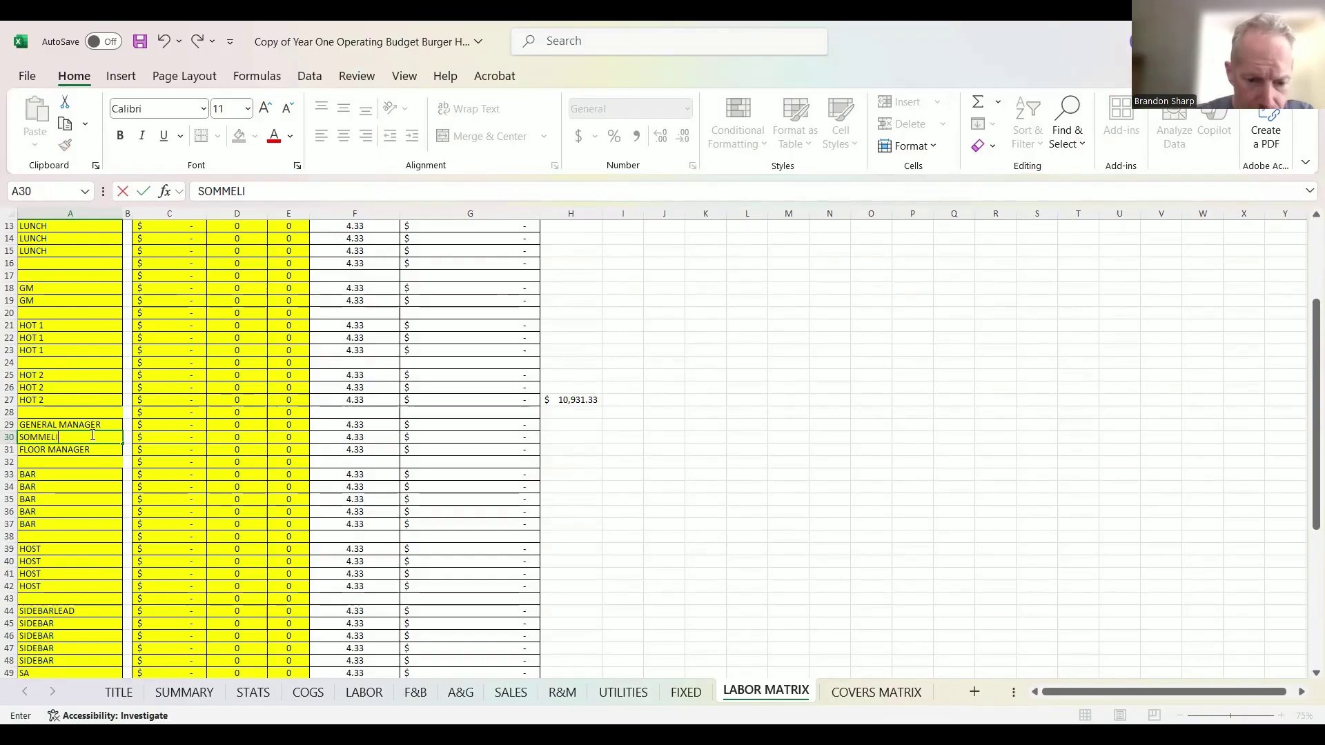
text(ER)
key(Return)
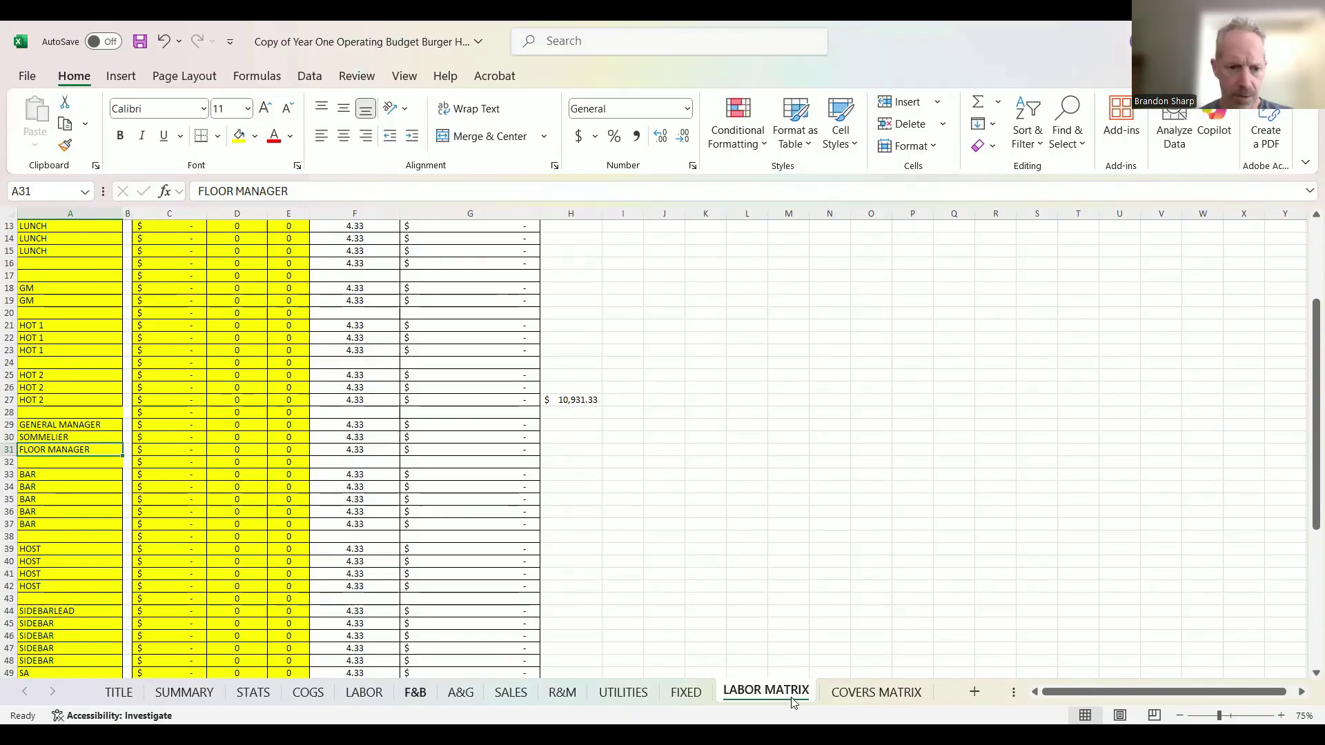
- Review the employee benefits to contract labor rows on LABOR, and the expense lines on F&B, A&G, SALES, R&M and UTILITIES
click(334, 694)
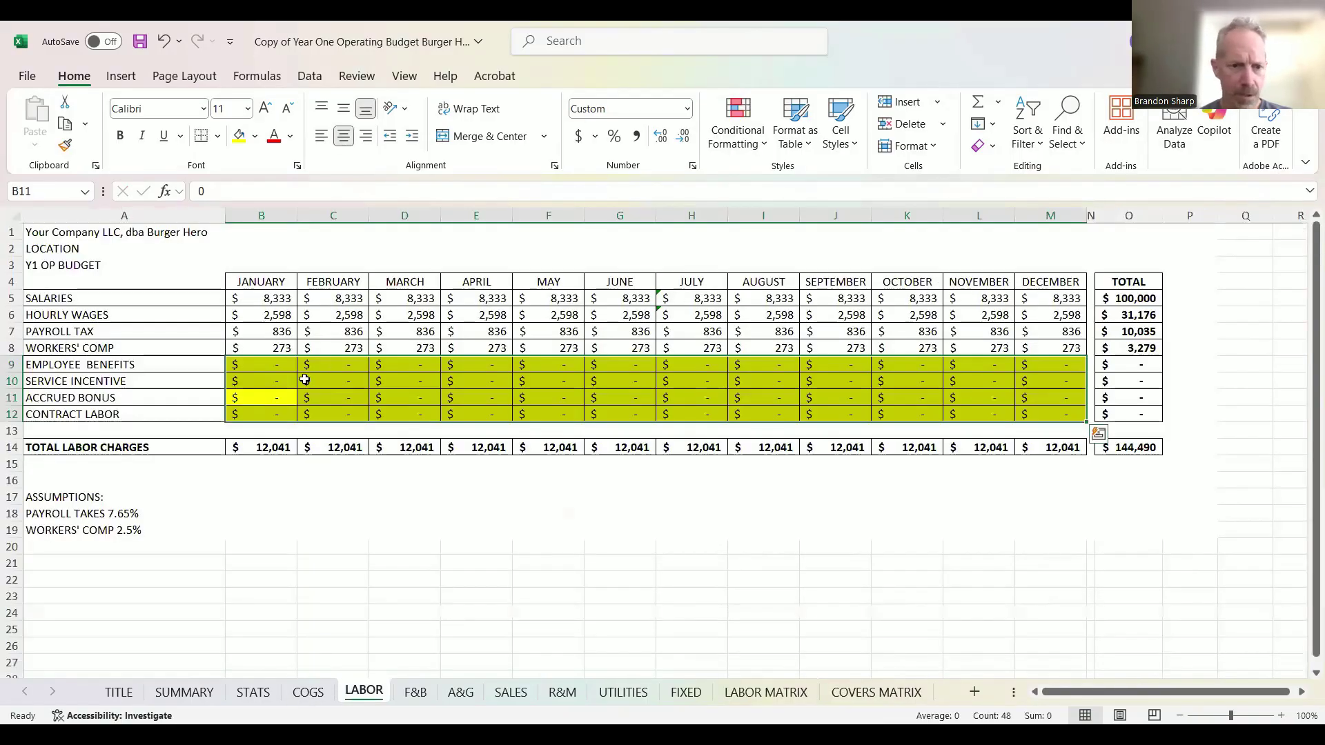
click(274, 368)
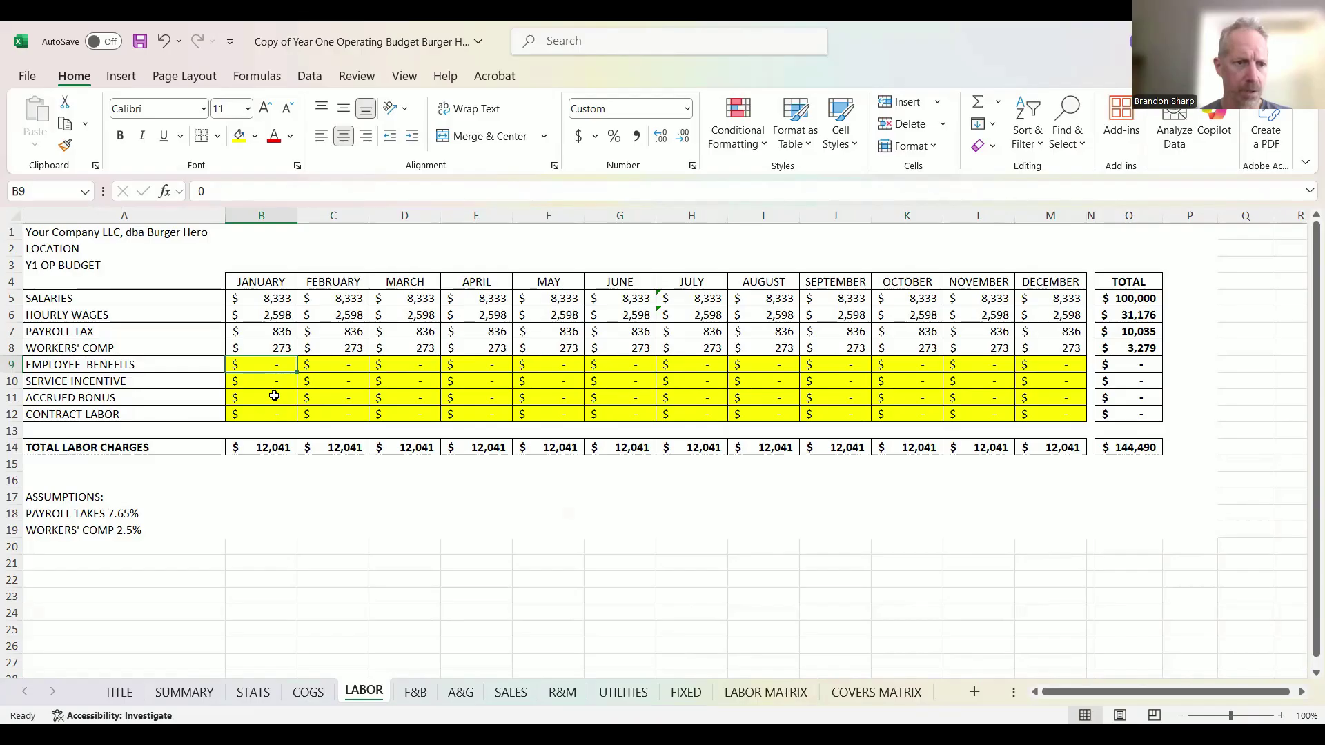
click(415, 692)
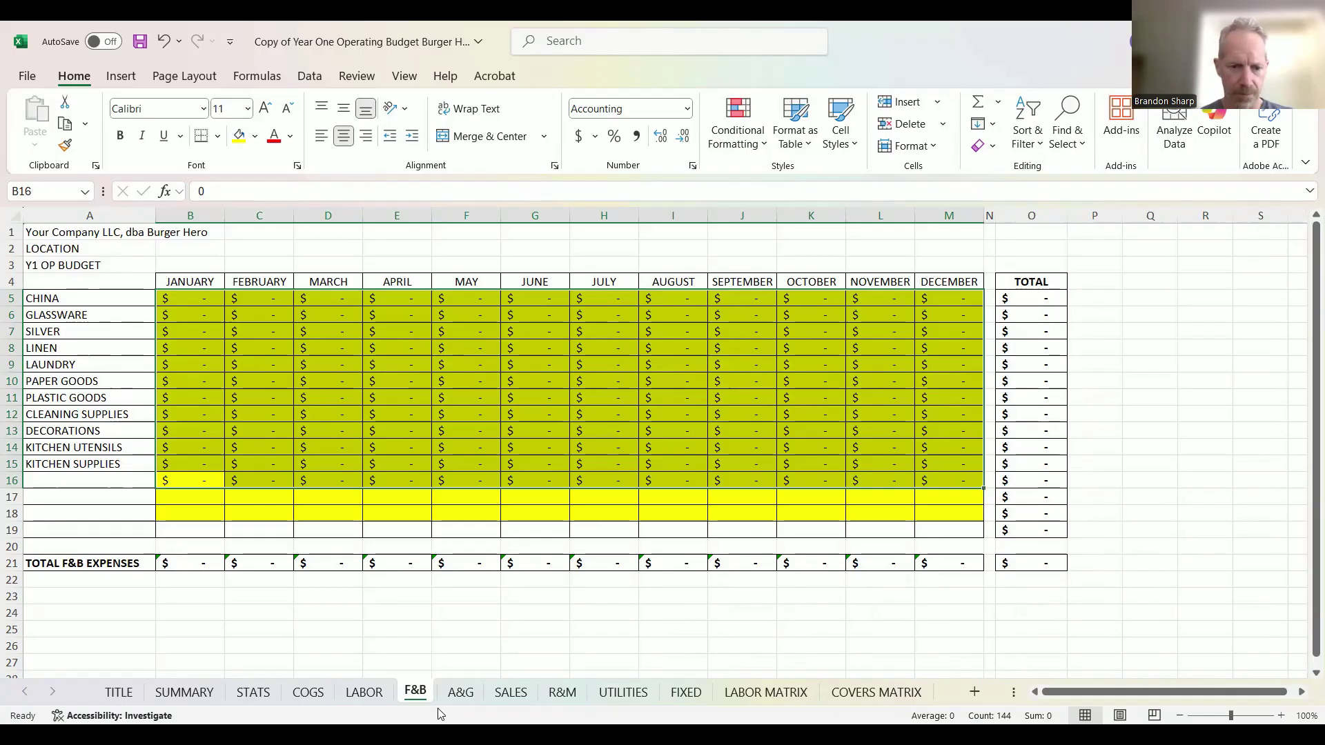
click(457, 692)
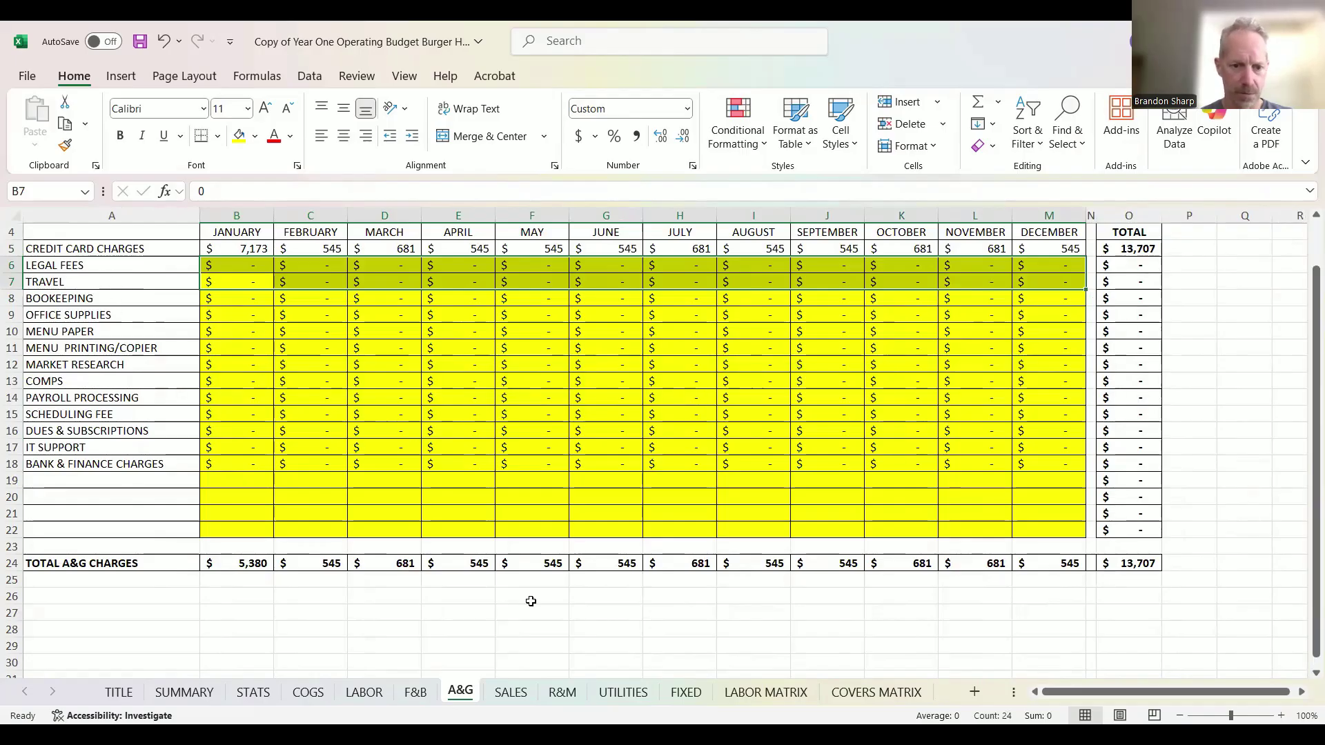
click(498, 695)
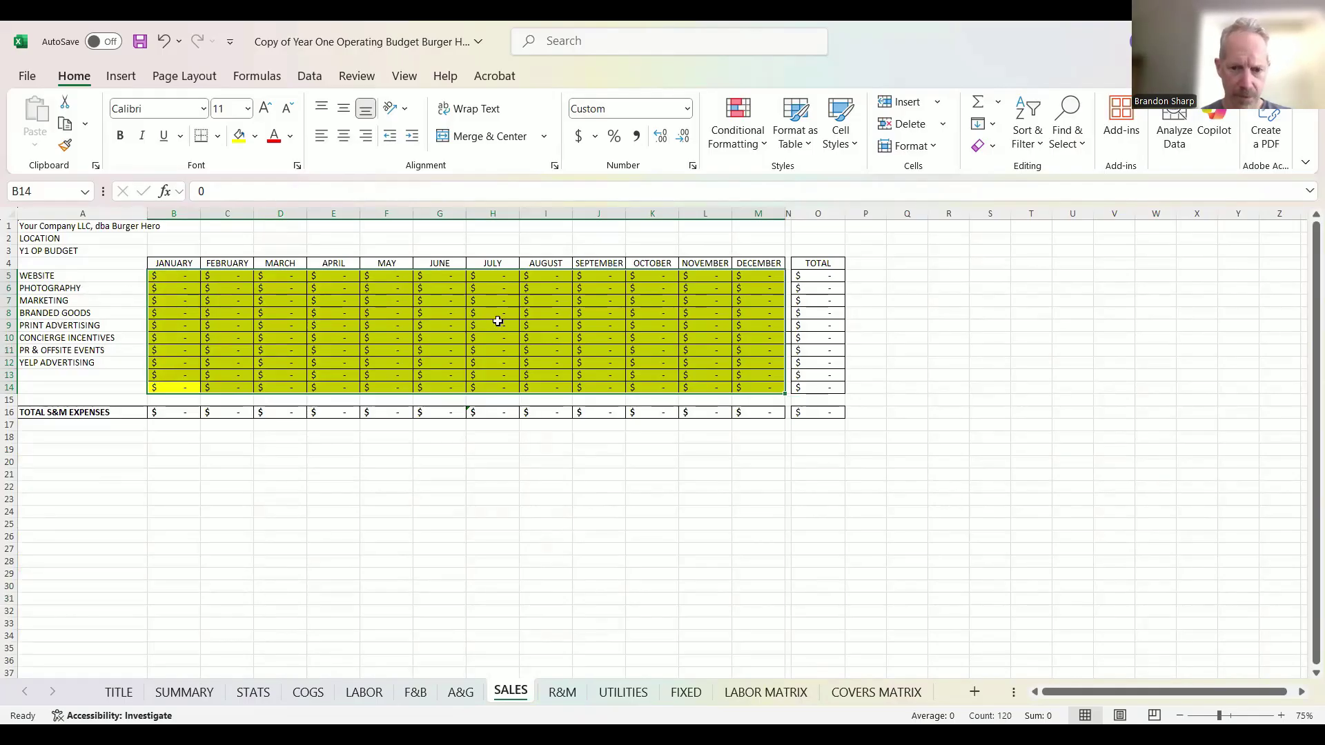
click(563, 693)
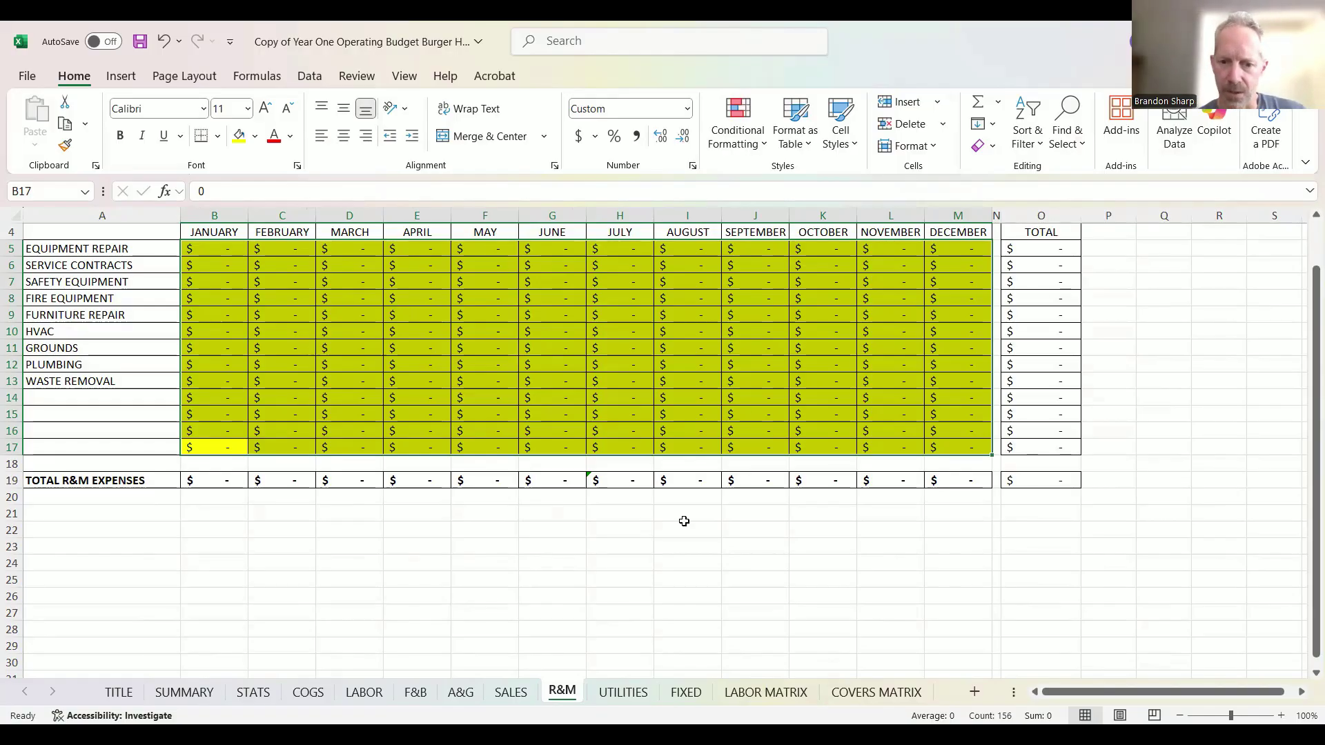
click(622, 693)
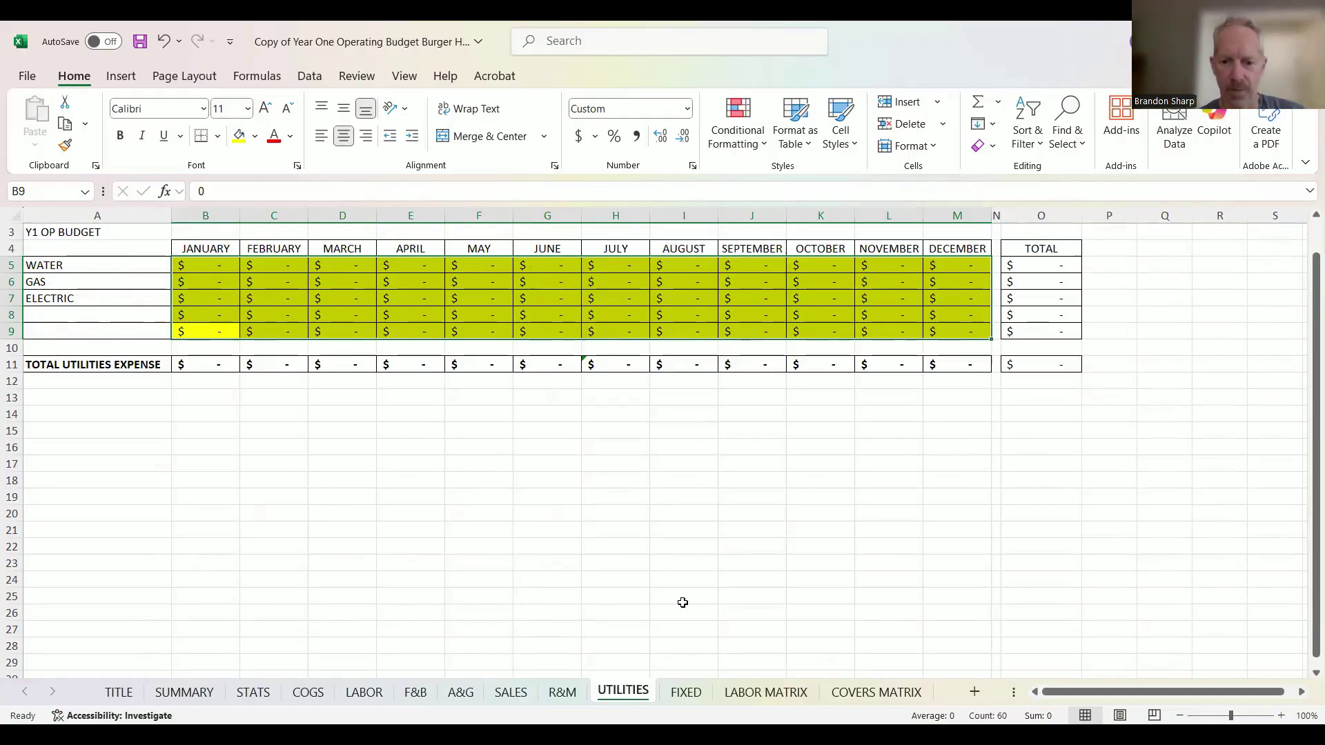
- Examine the RENT row on the FIXED sheet, comparing the annual total input cell with the December formula
click(693, 693)
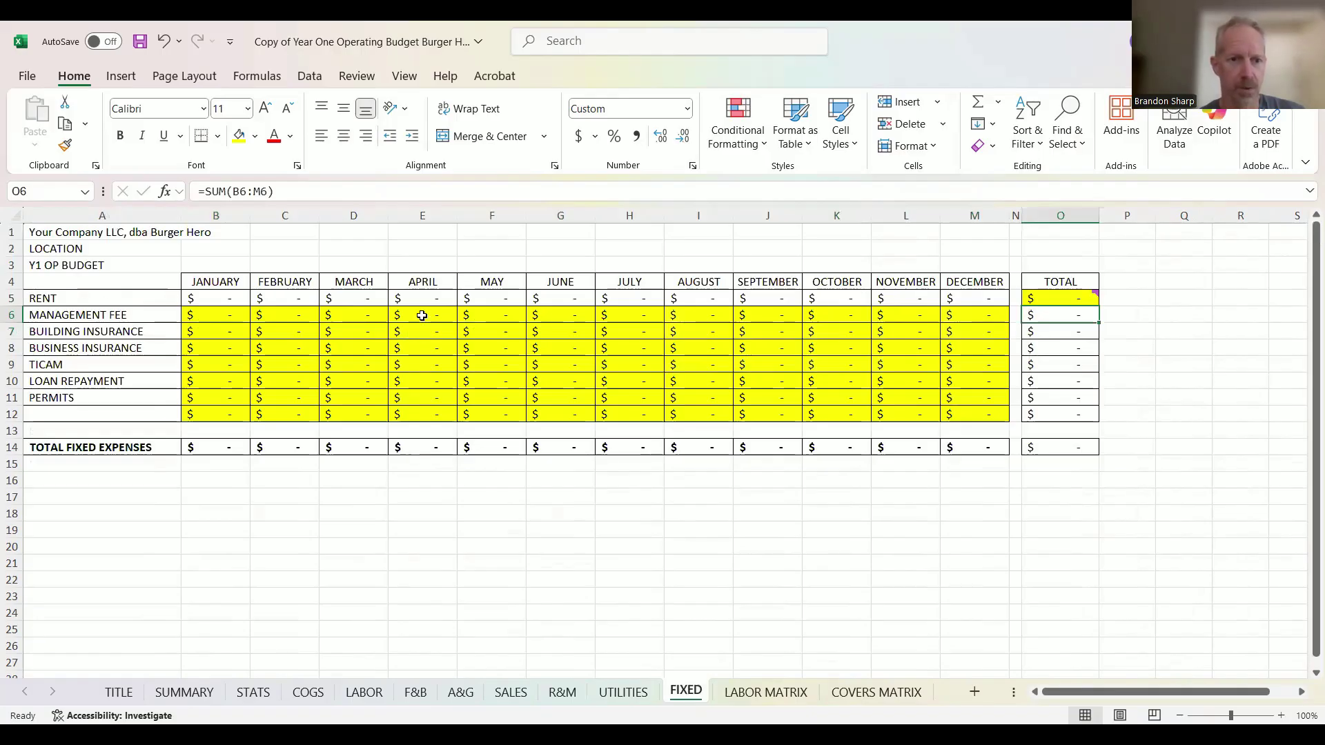
click(1083, 299)
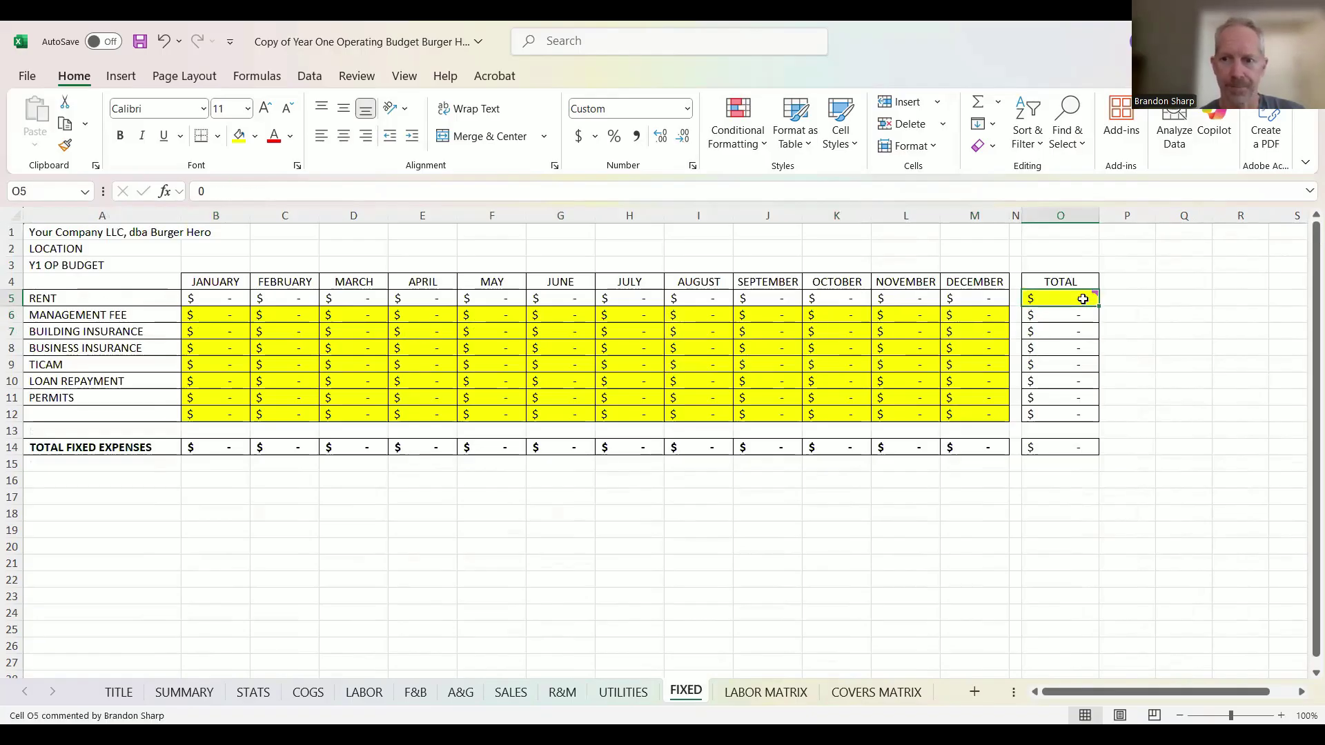
click(973, 299)
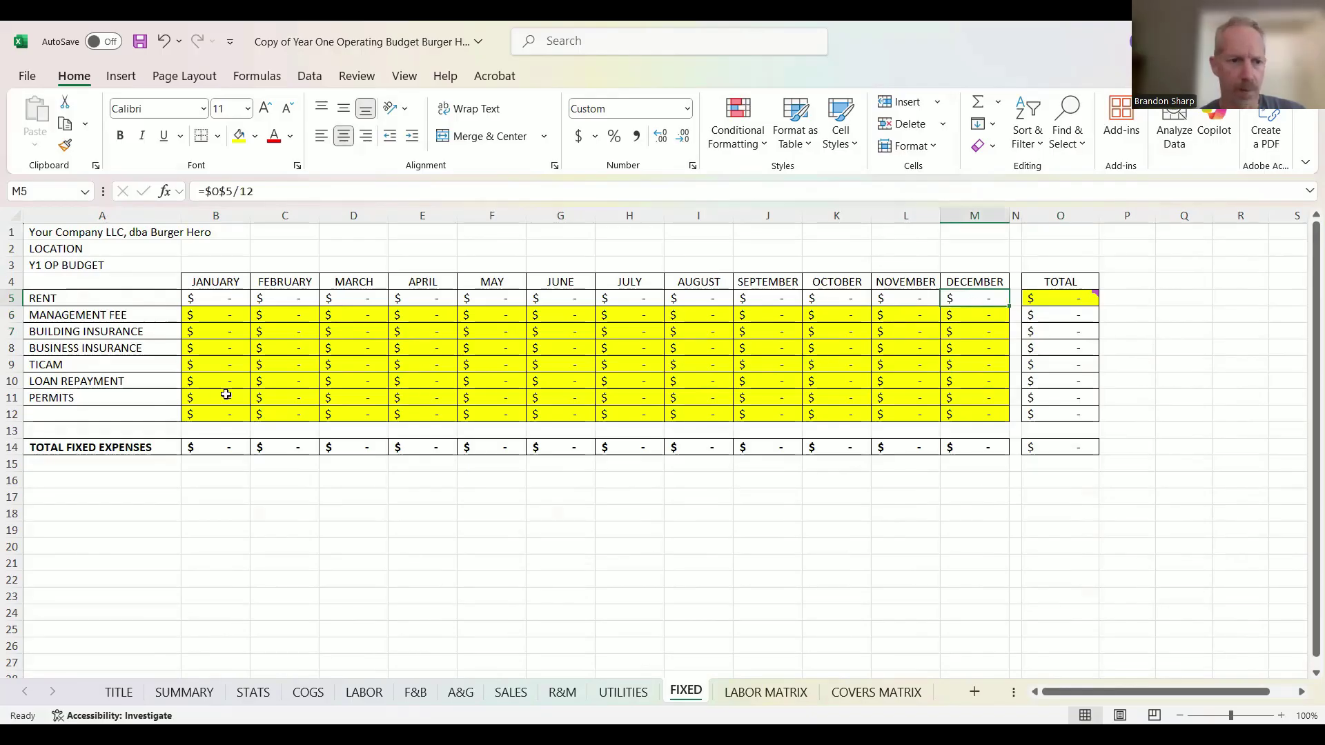
mouse_move(1080, 303)
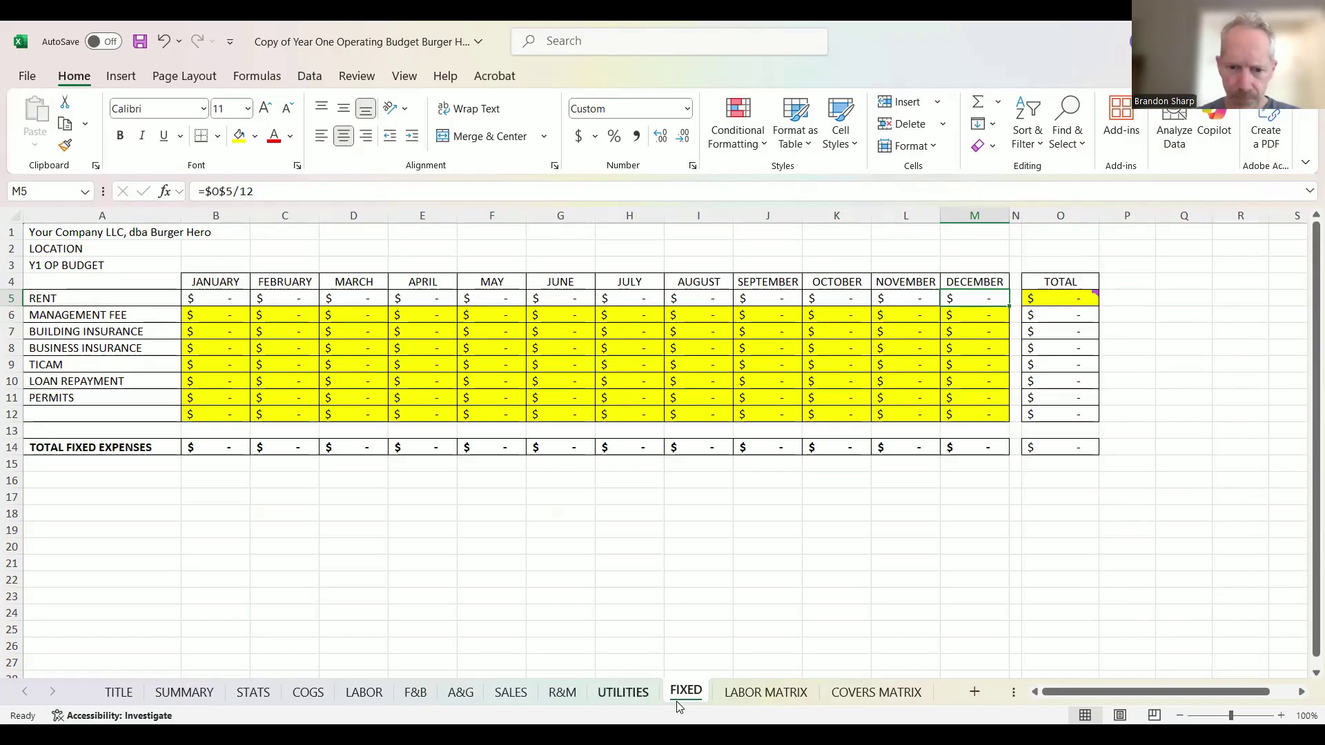
- Look over the LABOR MATRIX and COVERS MATRIX sheets, the SUMMARY profit and loss, and the TITLE sheet
click(770, 692)
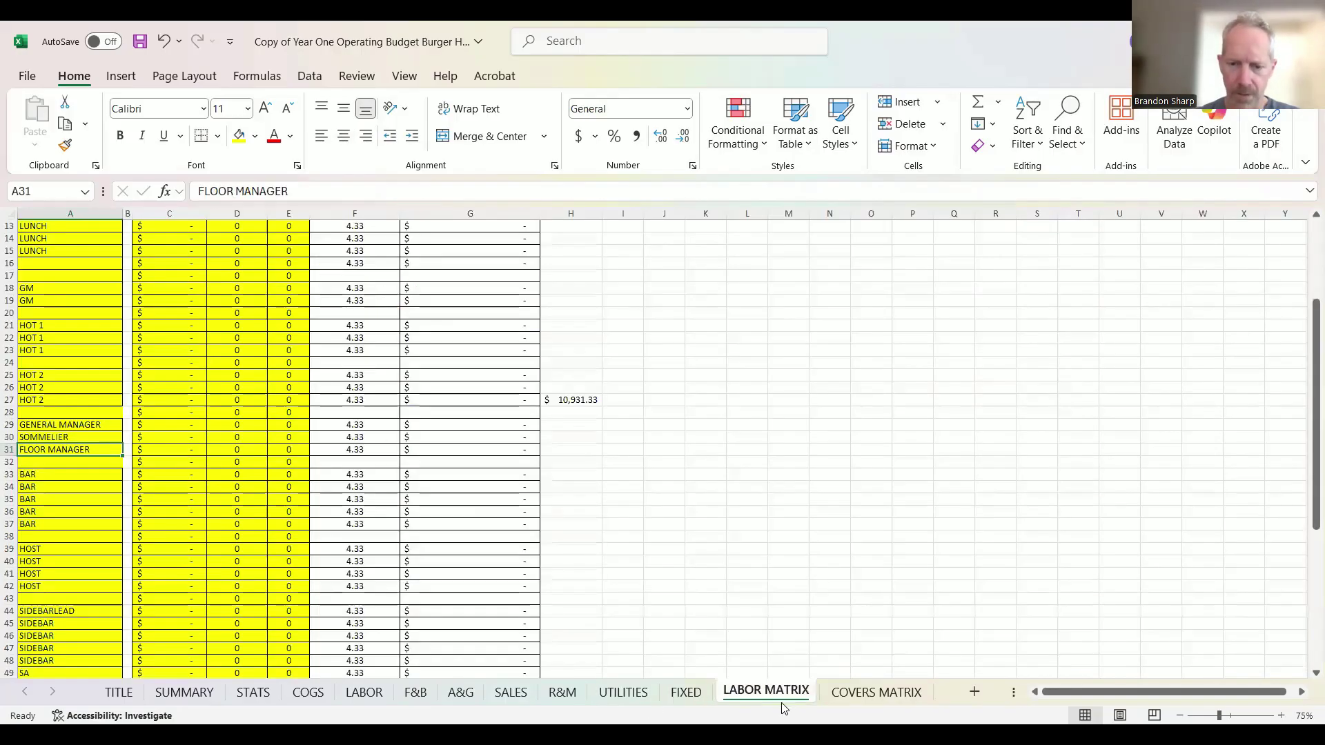
click(875, 693)
click(184, 693)
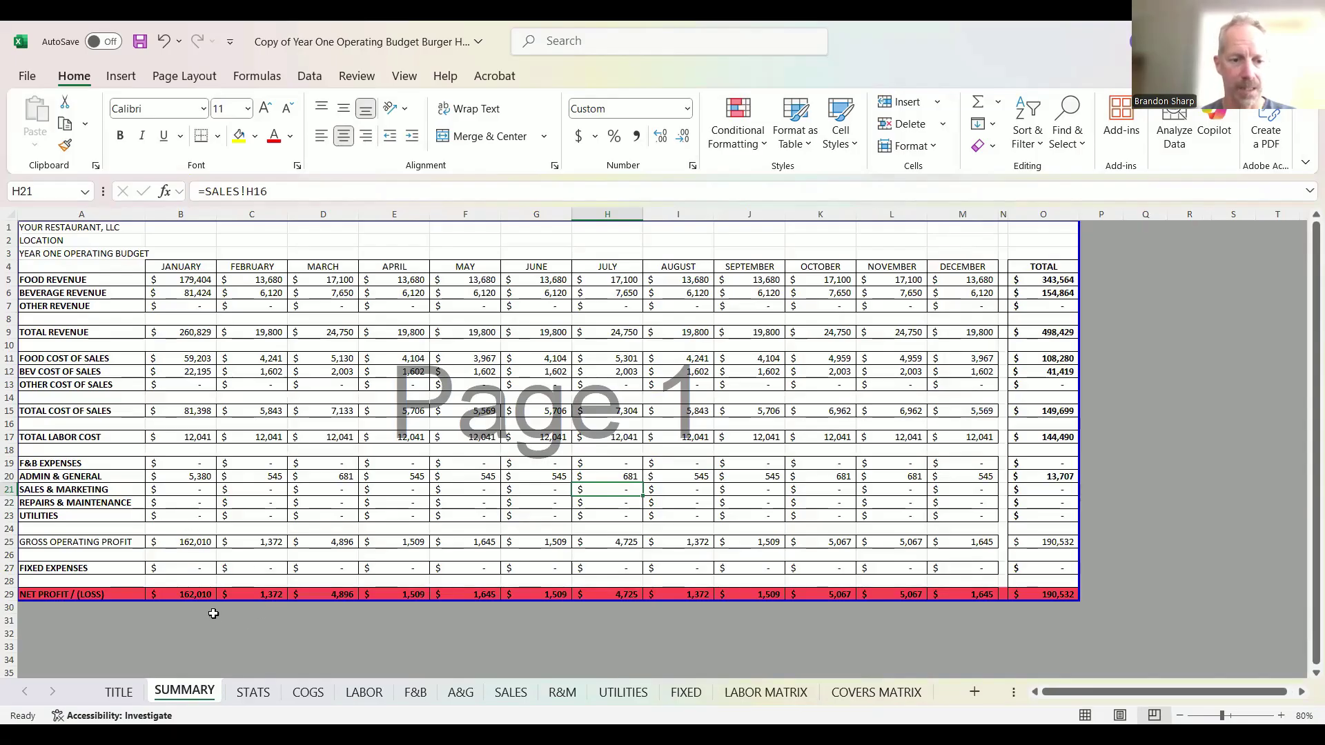
click(120, 694)
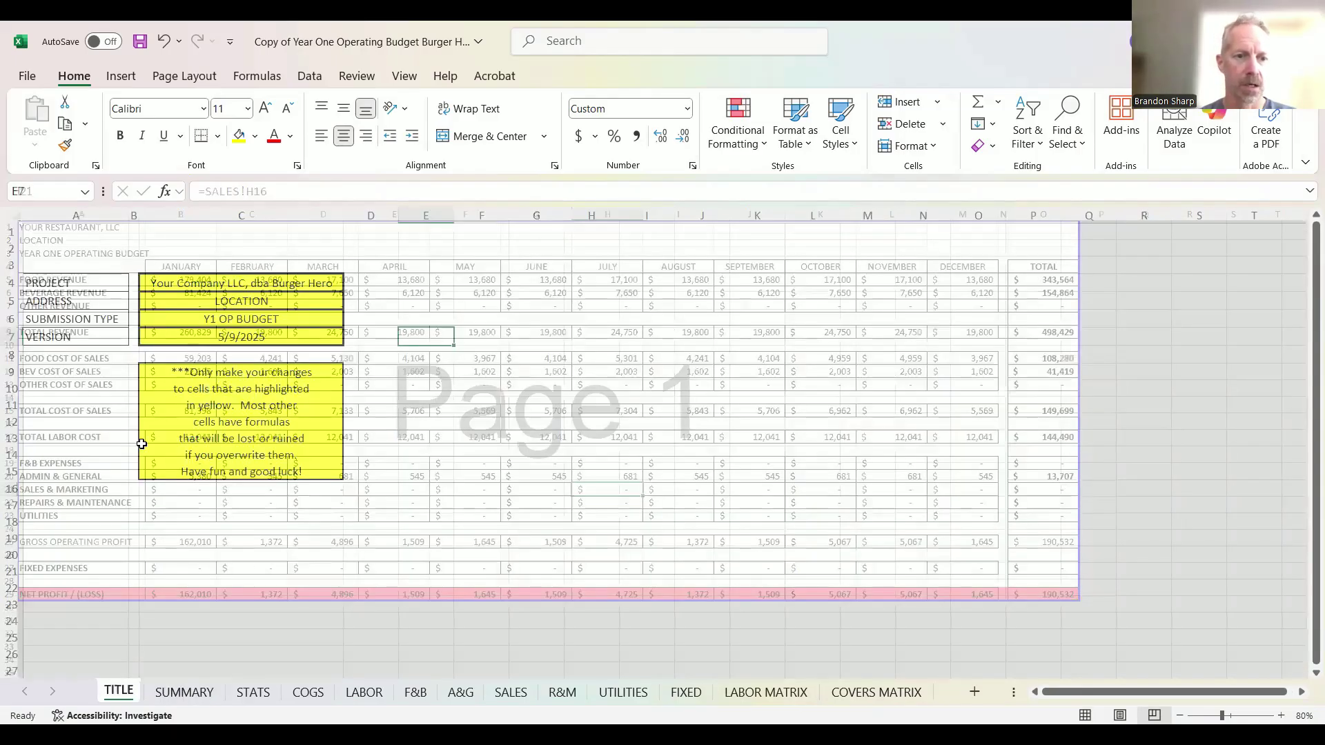